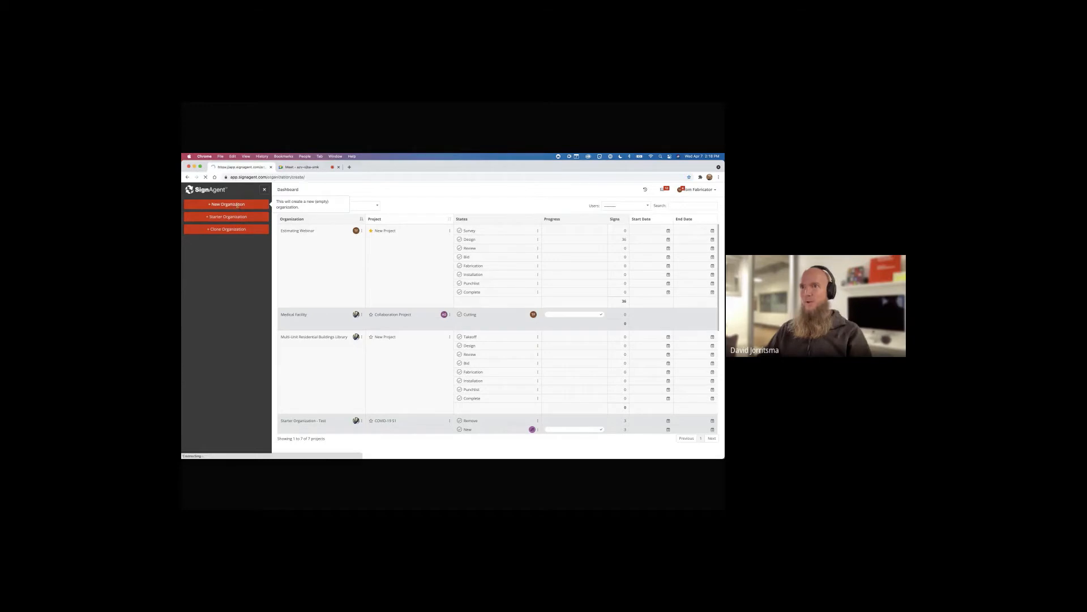
Create and save the organization 'Takeoff Medical Center' after reviewing its Sign Settings
{"action": "left_click", "coordinate": [224, 225]}
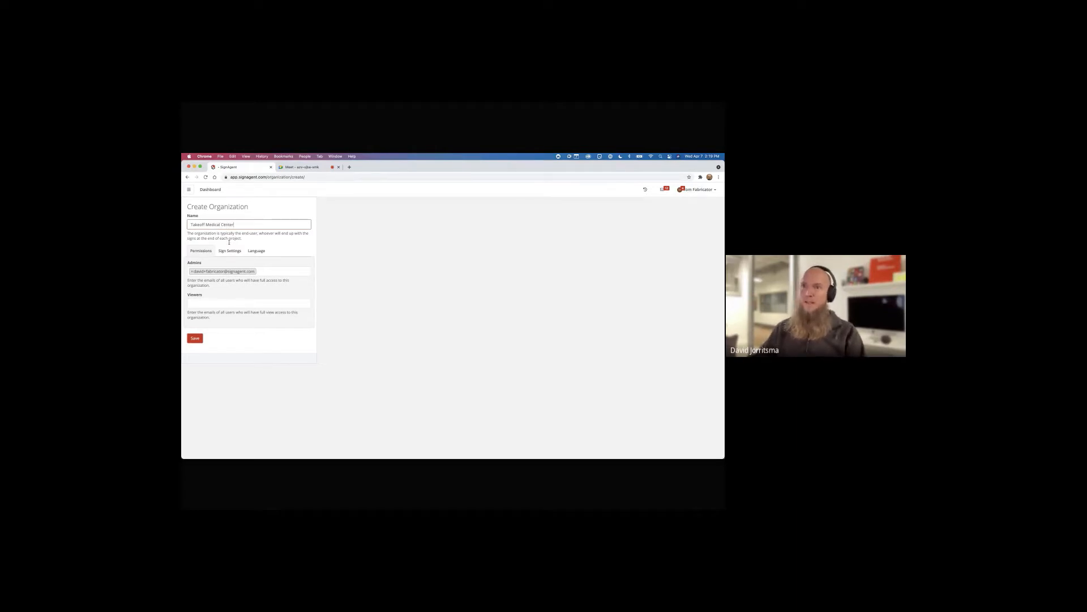
{"action": "left_click", "coordinate": [230, 250]}
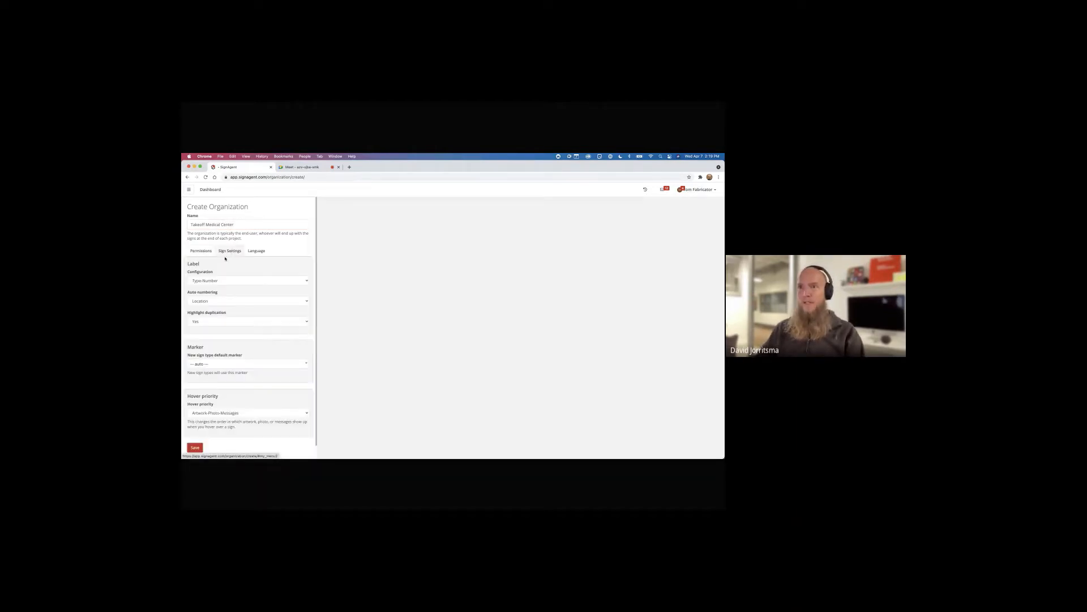
{"action": "left_click", "coordinate": [195, 448]}
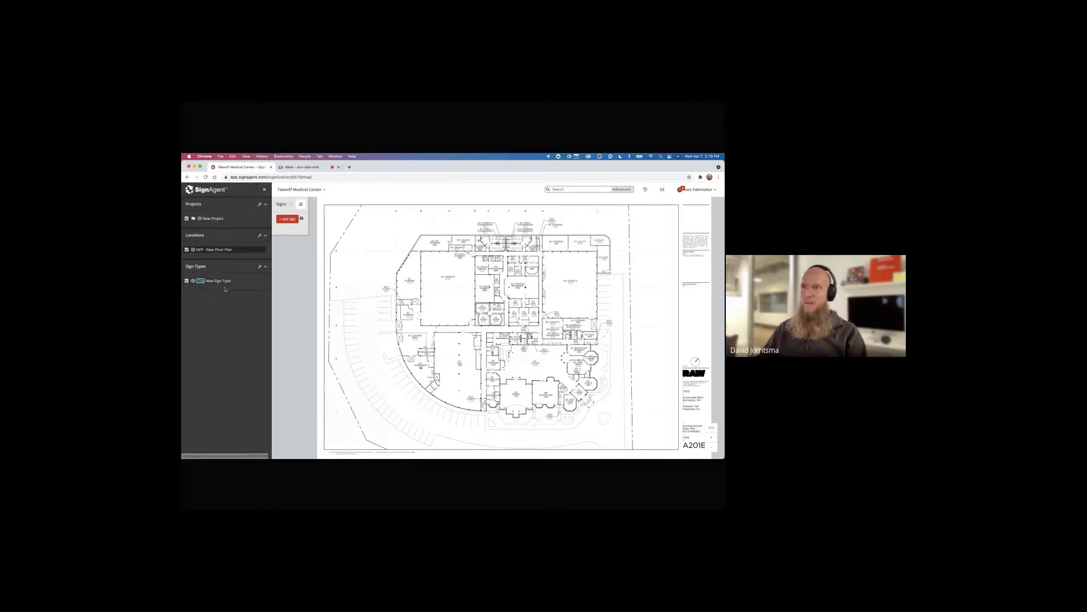
Import states with actions from the library's New Project, excluding dates, assigned users and conversations
{"action": "left_click", "coordinate": [218, 219]}
{"action": "right_click", "coordinate": [211, 221]}
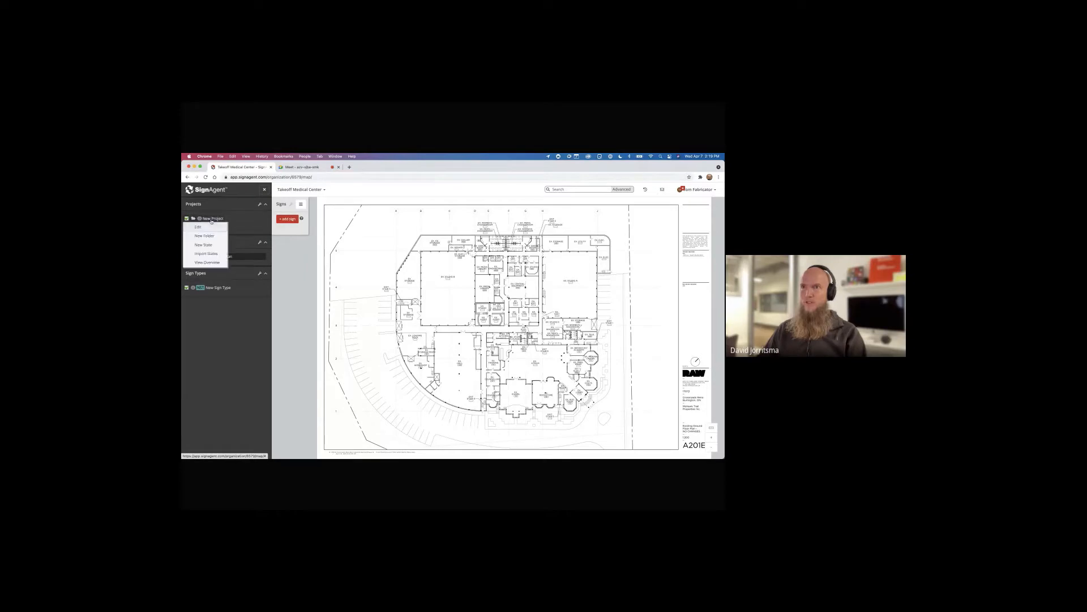
{"action": "left_click", "coordinate": [213, 254]}
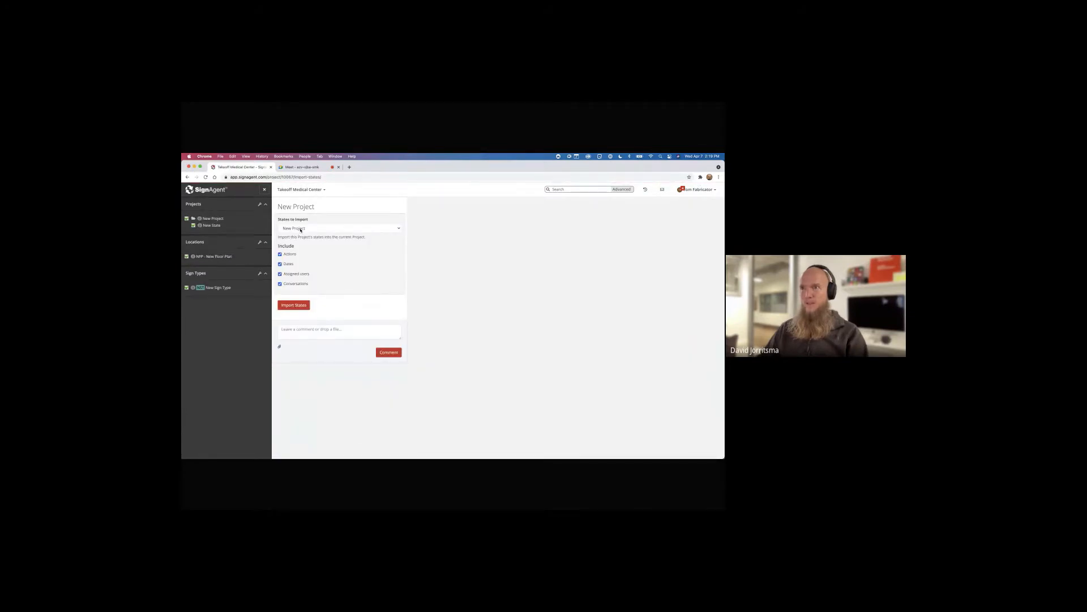
{"action": "left_click", "coordinate": [300, 228]}
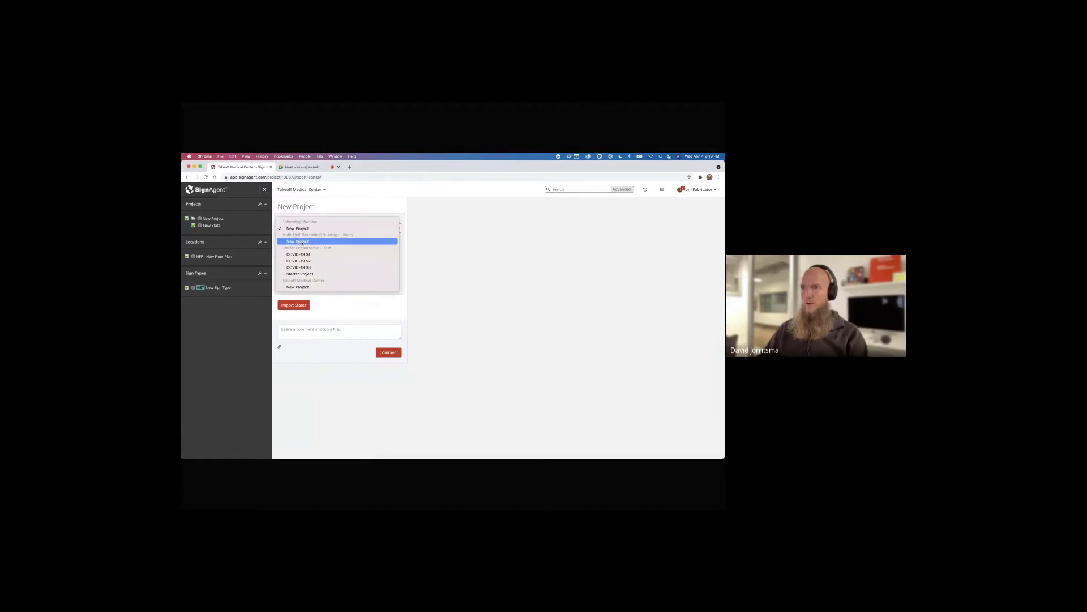
{"action": "left_click", "coordinate": [301, 242]}
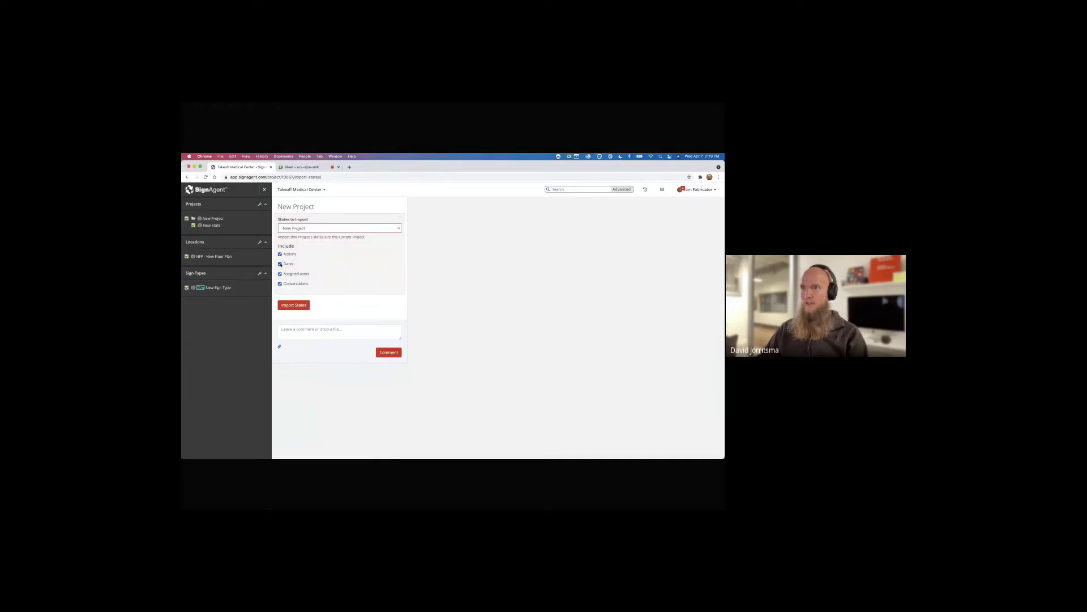
{"action": "left_click", "coordinate": [279, 264]}
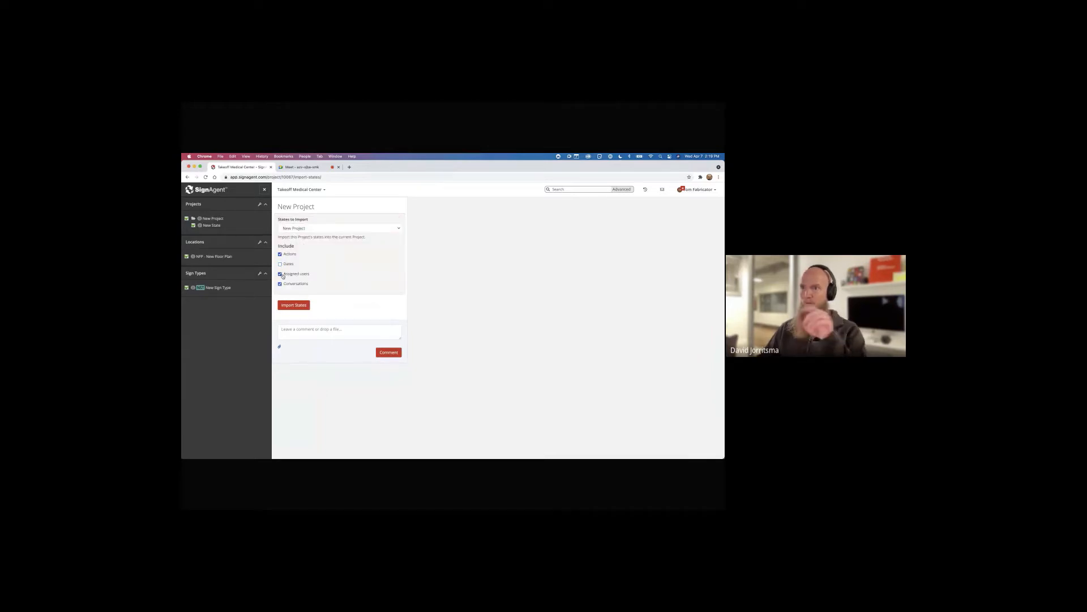
{"action": "left_click", "coordinate": [280, 274]}
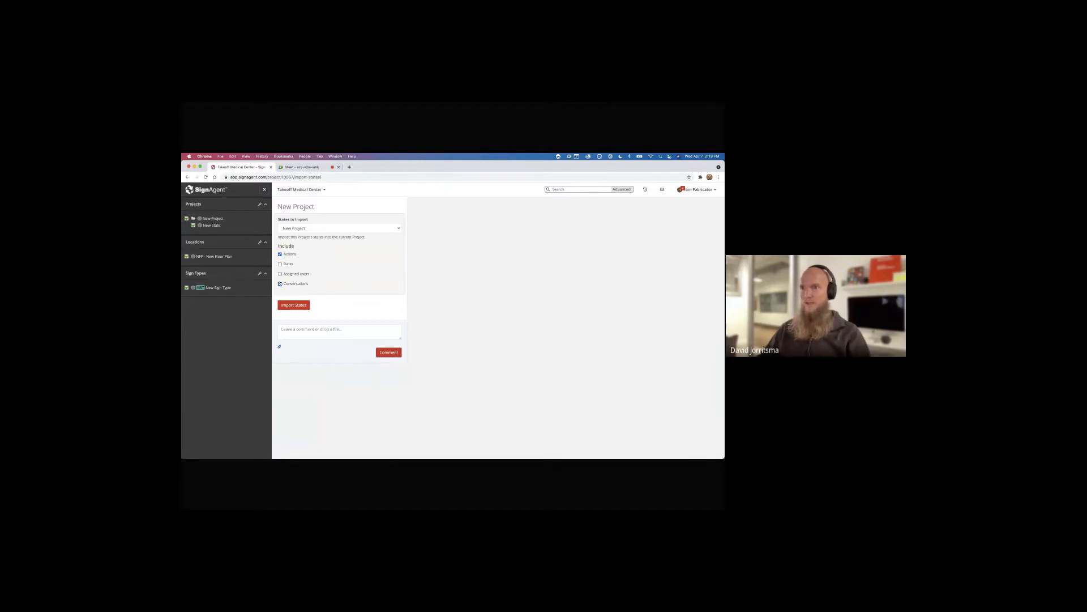
{"action": "left_click", "coordinate": [279, 283]}
{"action": "left_click", "coordinate": [300, 307]}
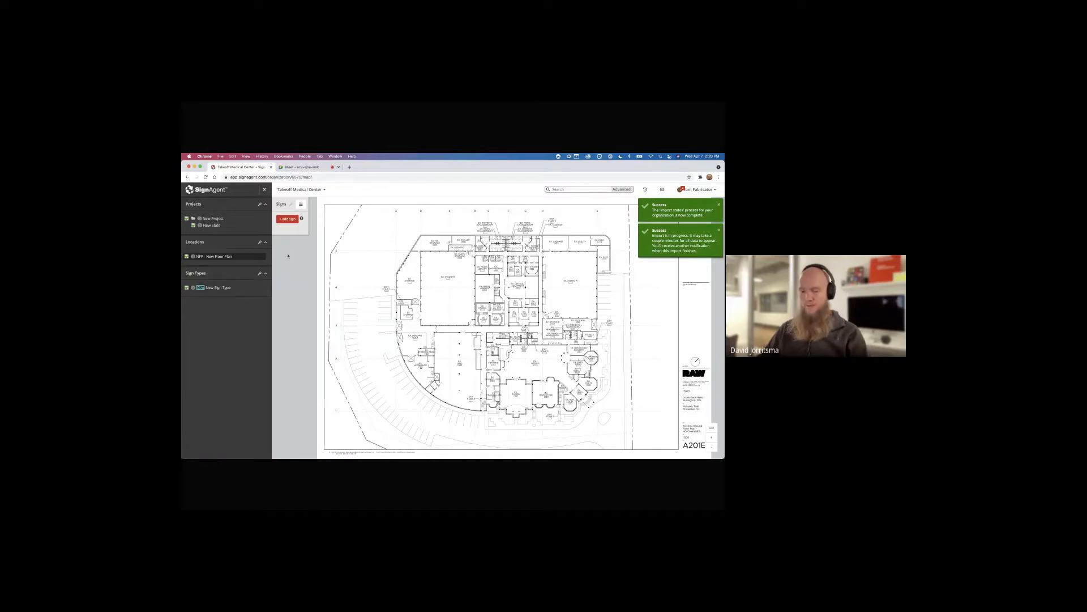
Reload the page and delete the leftover New State from New Project
{"action": "key", "text": "super+r"}
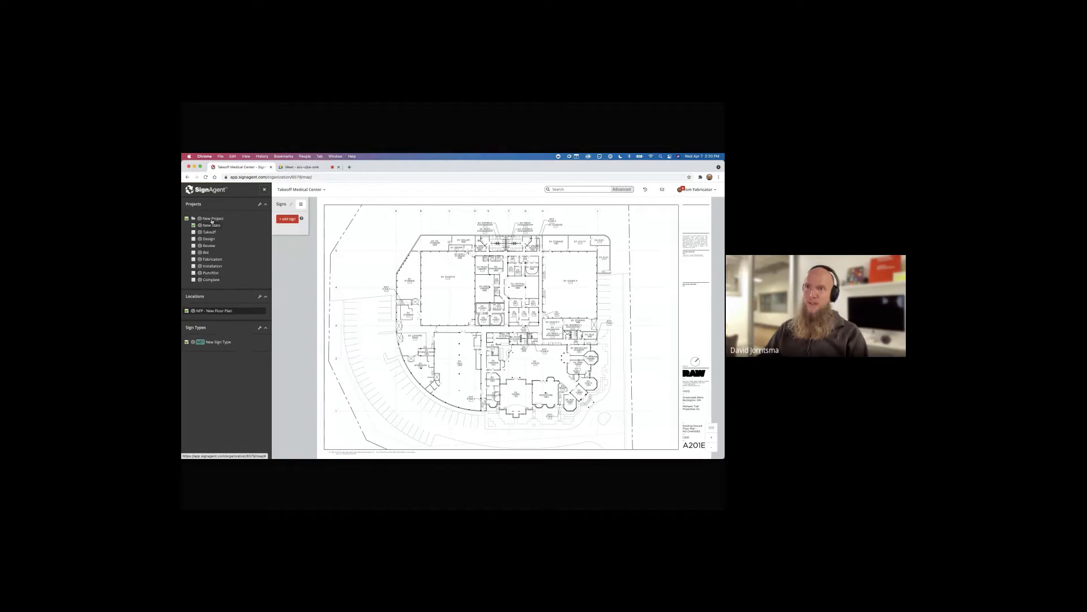
{"action": "left_click", "coordinate": [209, 233]}
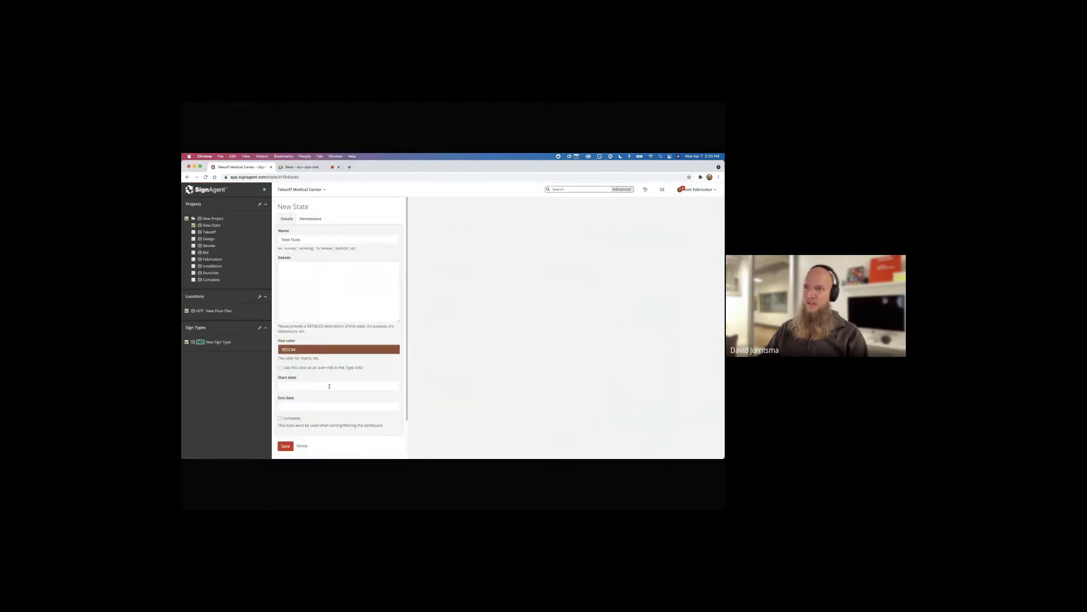
{"action": "left_click", "coordinate": [302, 446]}
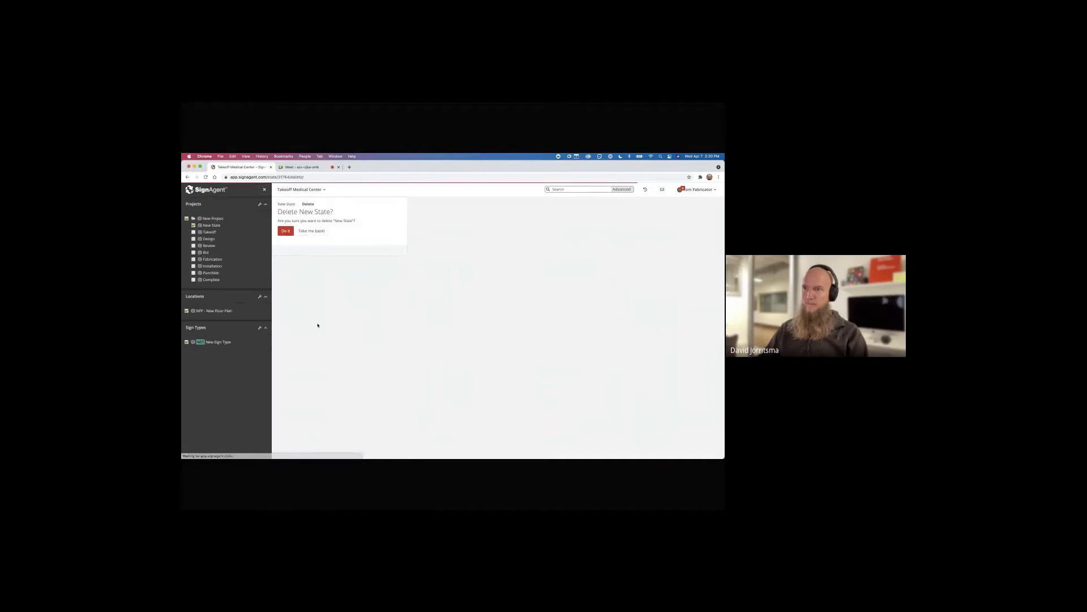
{"action": "left_click", "coordinate": [283, 234]}
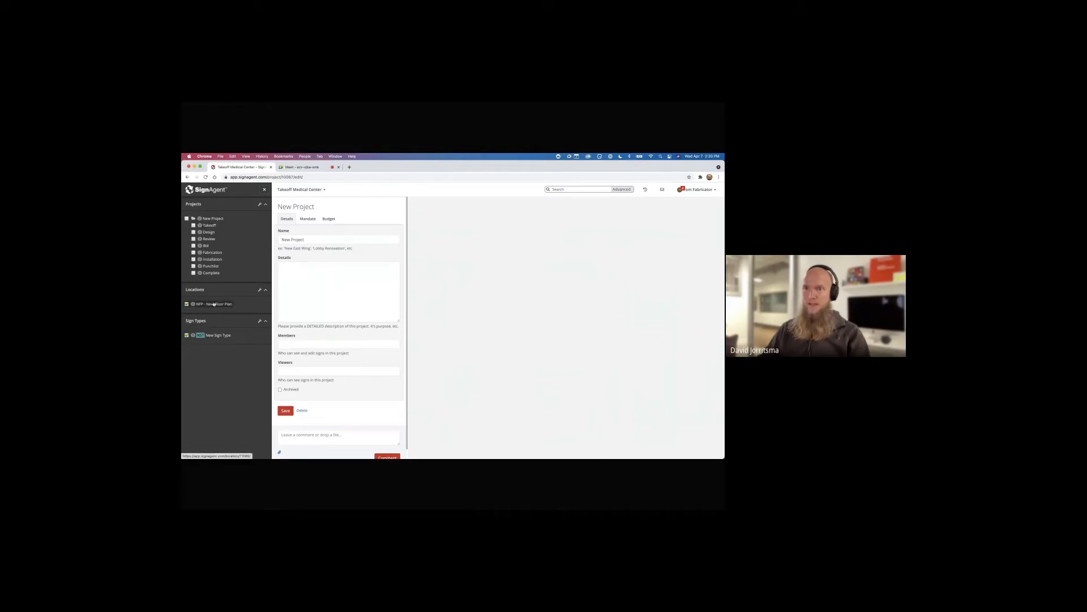
Import sign type groups starting with Amenity from Starter Organization - Test
{"action": "left_click", "coordinate": [260, 322]}
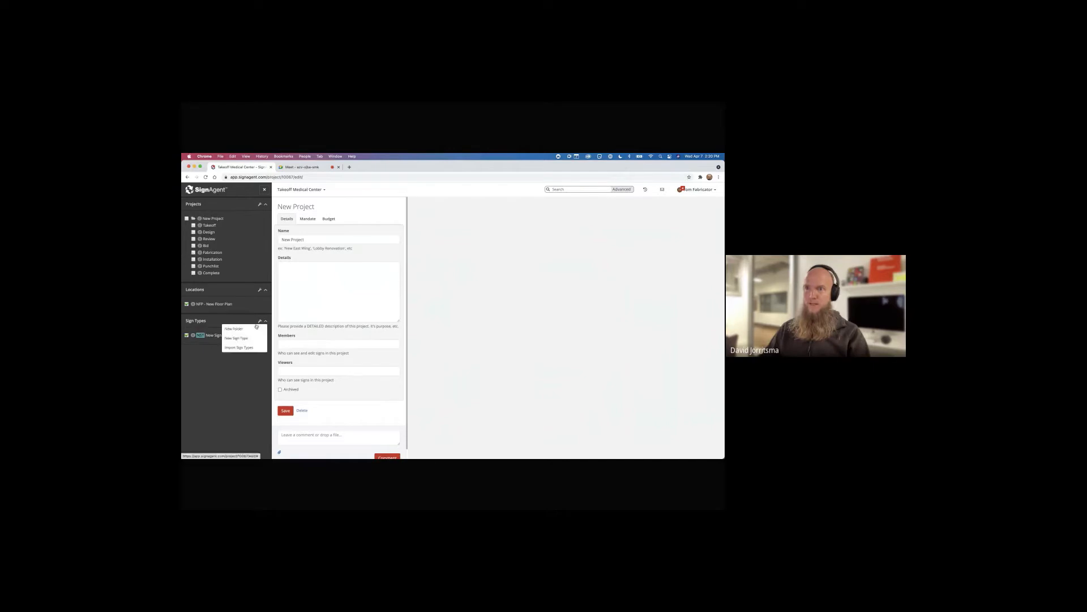
{"action": "left_click", "coordinate": [244, 349]}
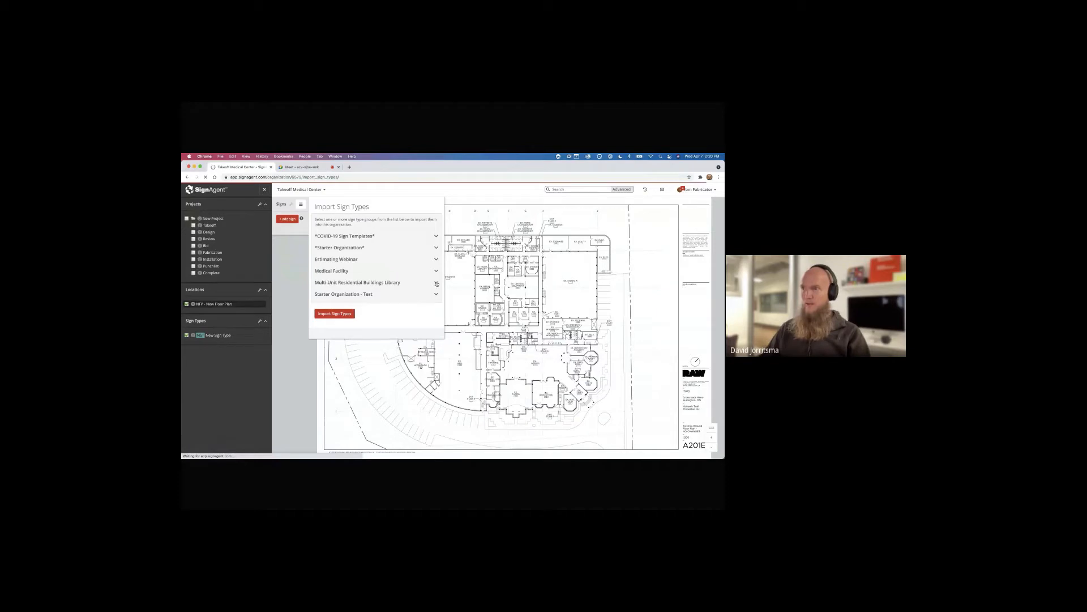
{"action": "left_click", "coordinate": [437, 283]}
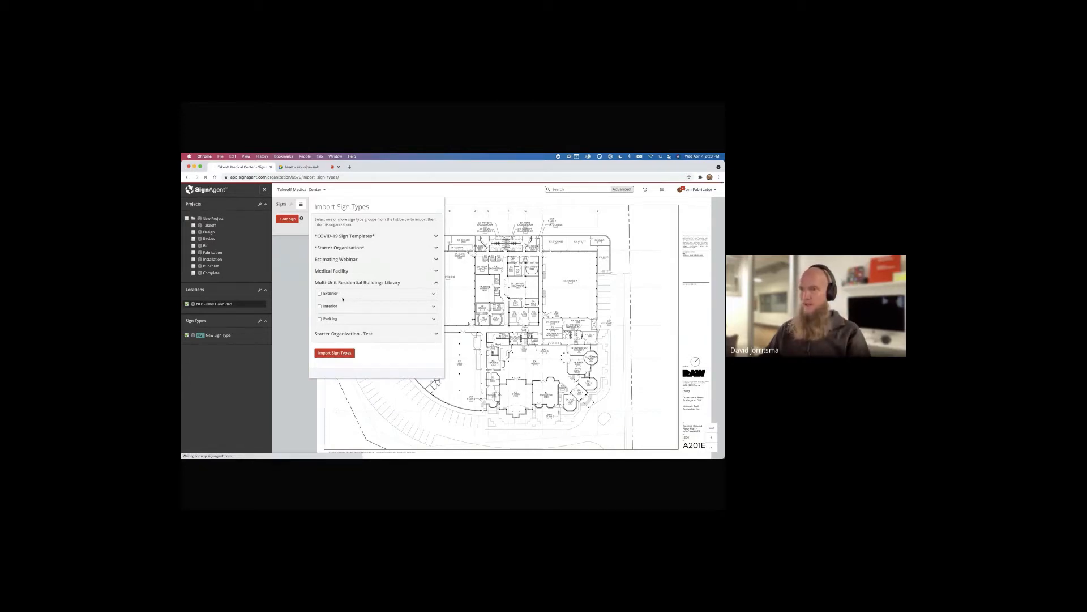
{"action": "left_click", "coordinate": [436, 284]}
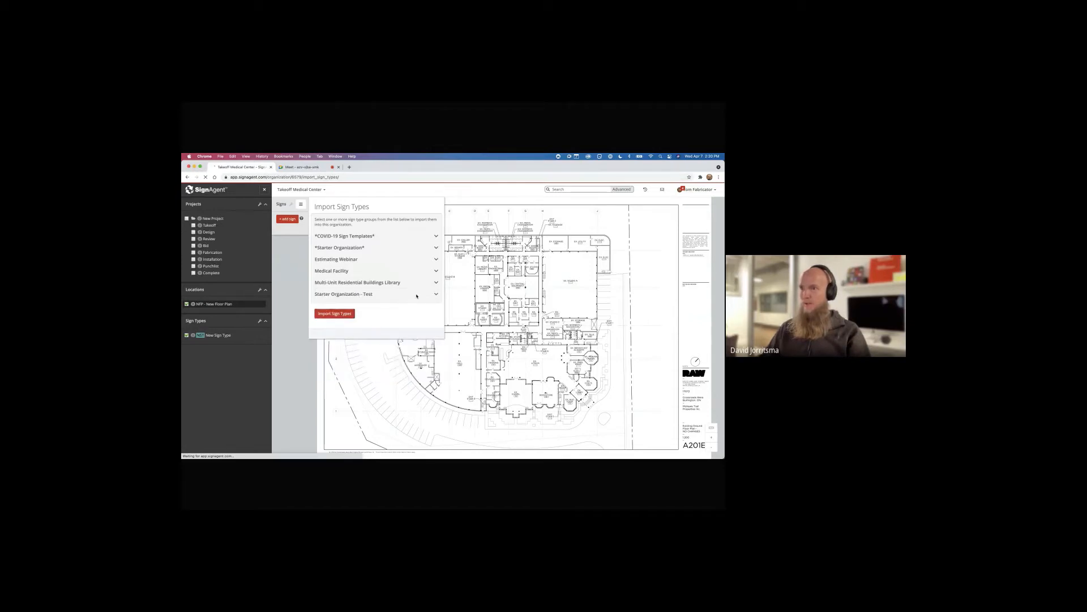
{"action": "left_click", "coordinate": [436, 295]}
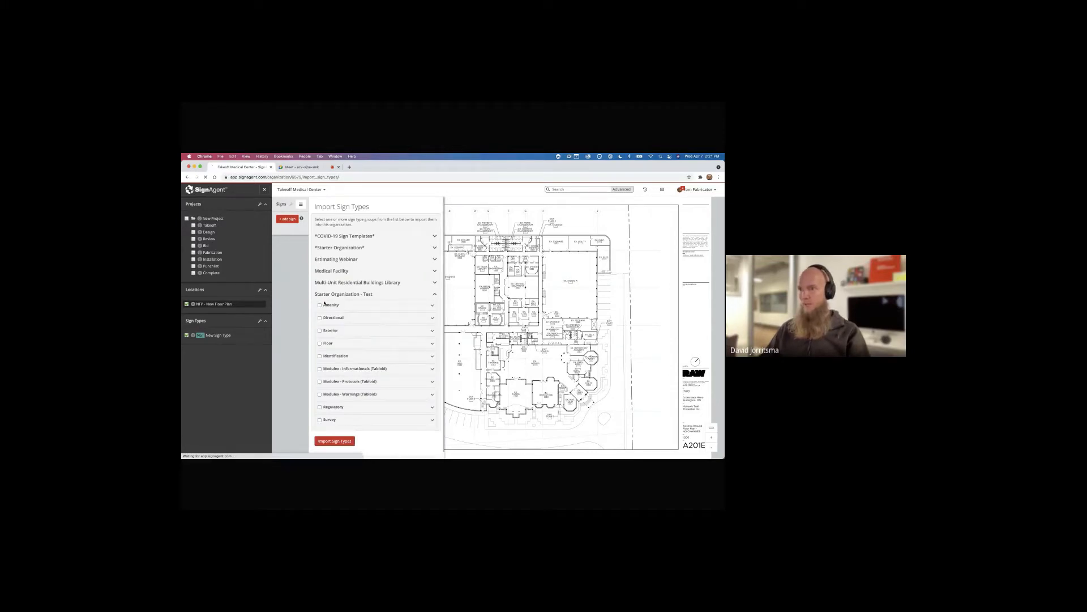
{"action": "left_click", "coordinate": [320, 306]}
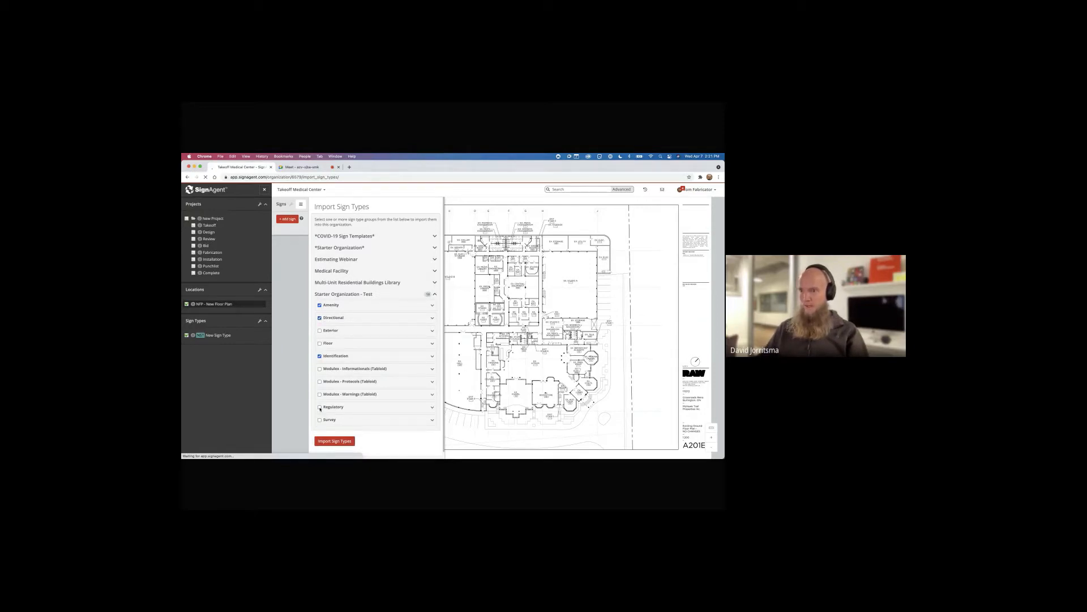
{"action": "scroll", "coordinate": [333, 420], "scroll_direction": "down", "scroll_amount": 1}
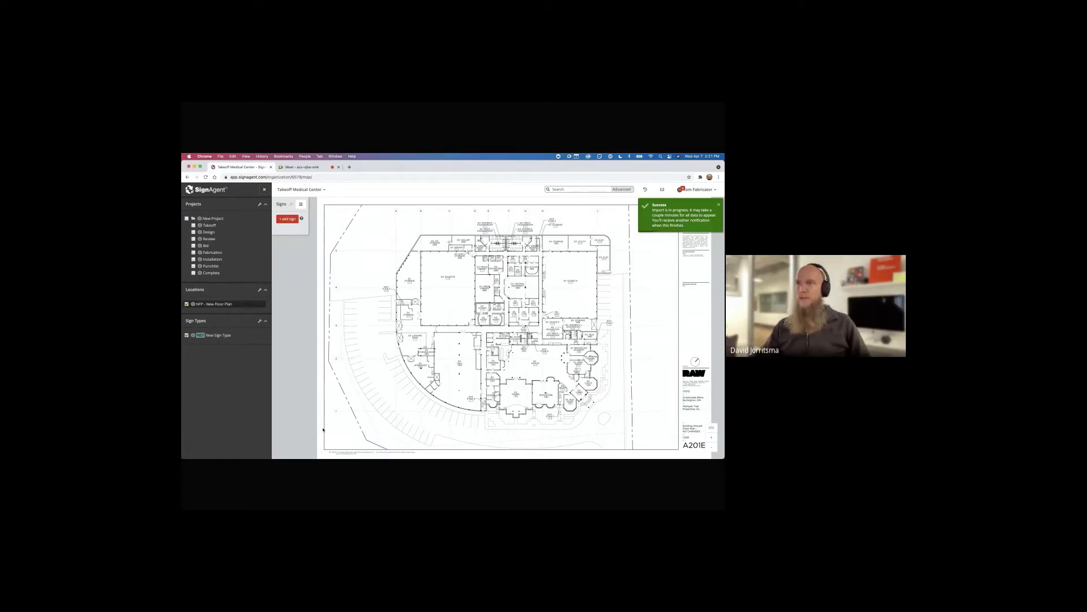
Return to the browser, reload SignAgent and bring up the Locations add options
{"action": "left_click", "coordinate": [307, 168]}
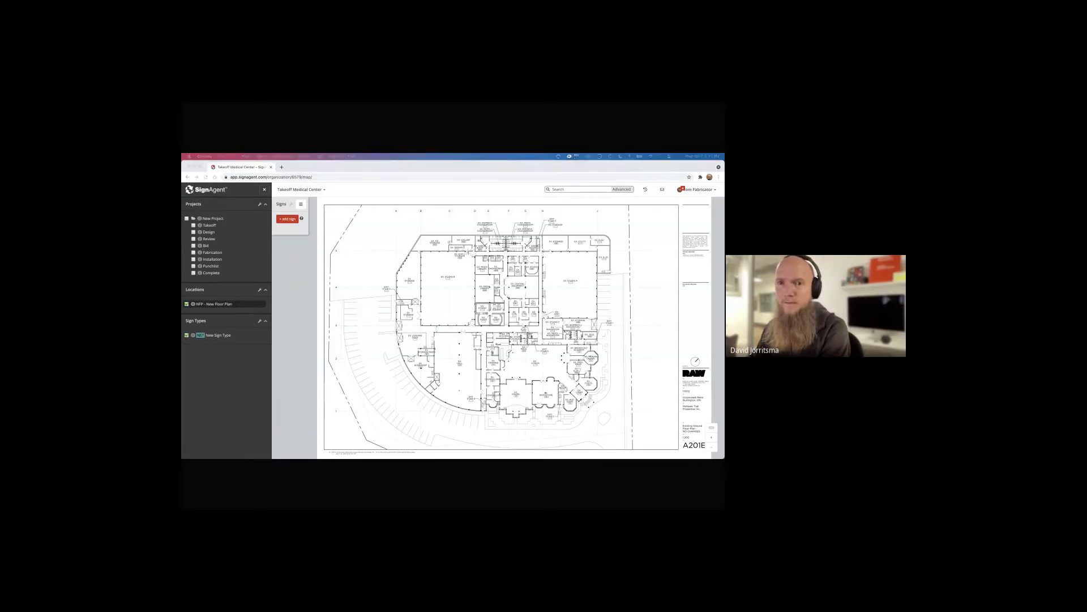
{"action": "left_click", "coordinate": [246, 392]}
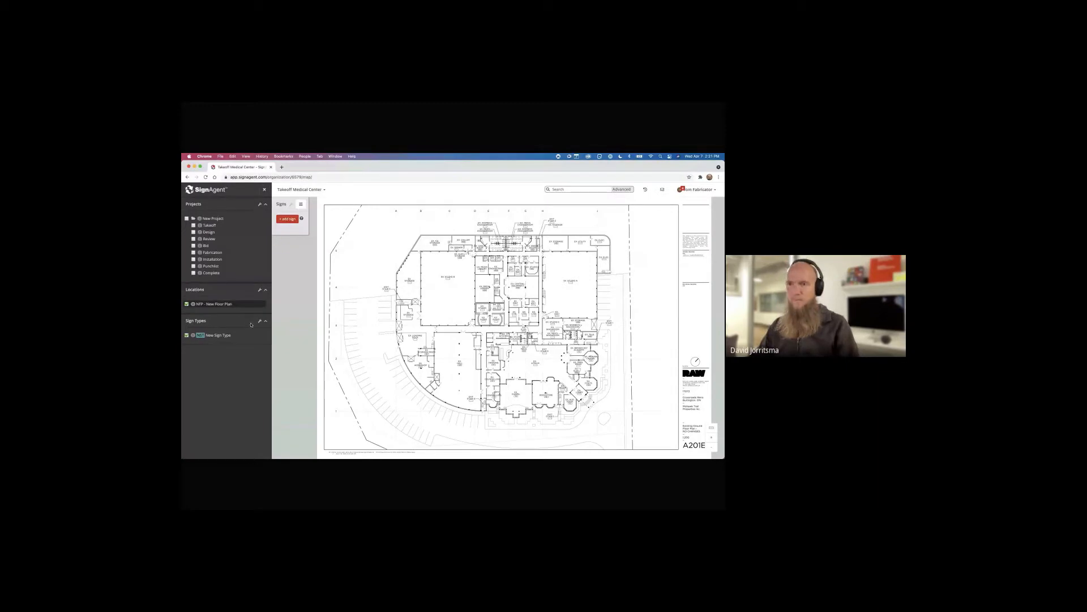
{"action": "key", "text": "super+r"}
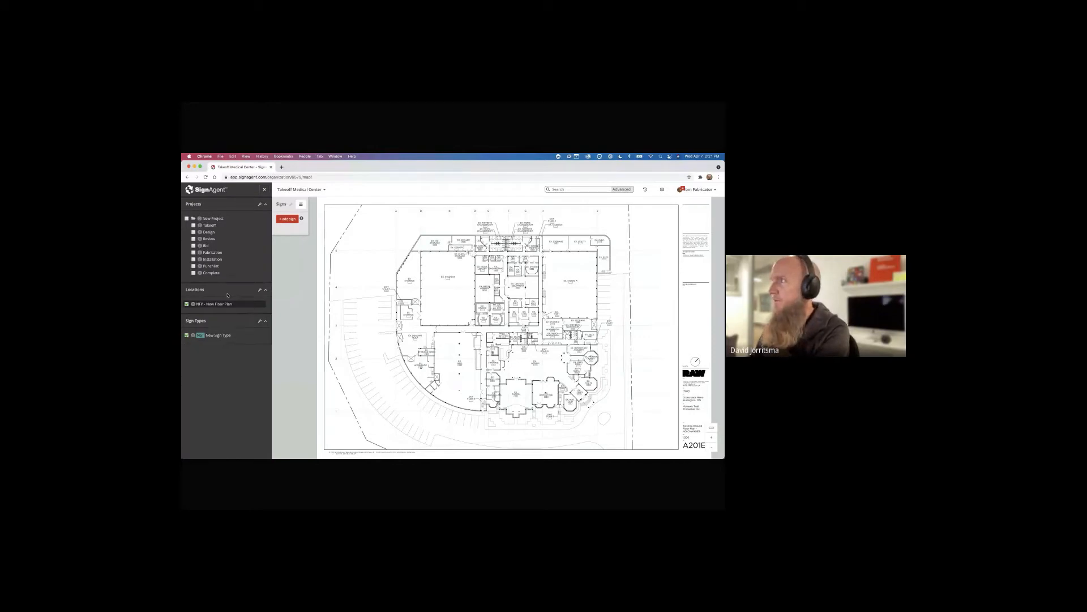
{"action": "left_click", "coordinate": [260, 291]}
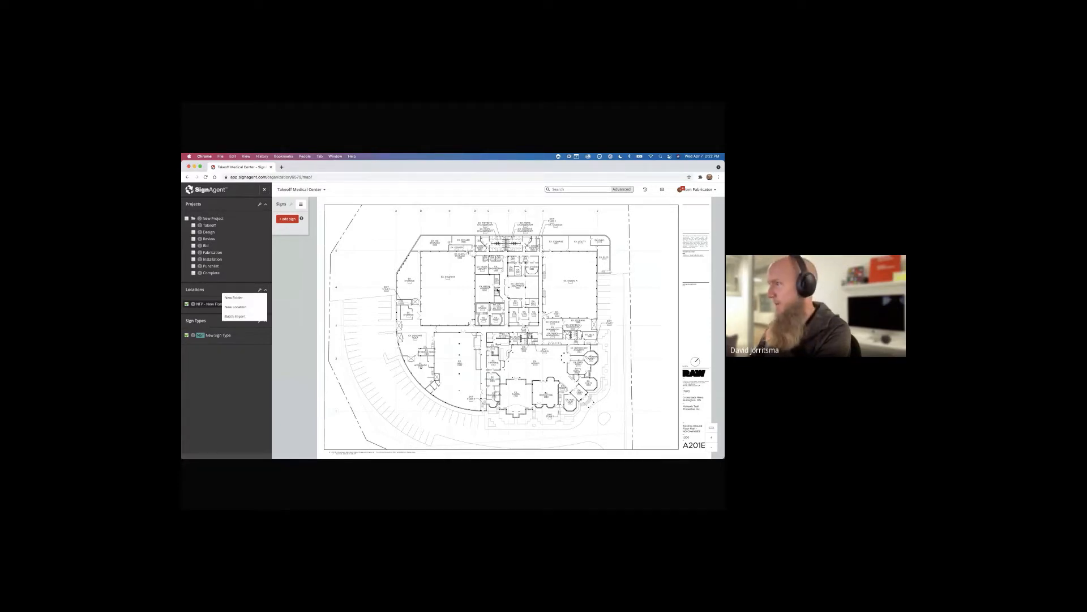
Review the Batch Import page for plans, then open the NFP - New Floor Plan location
{"action": "left_click", "coordinate": [236, 316]}
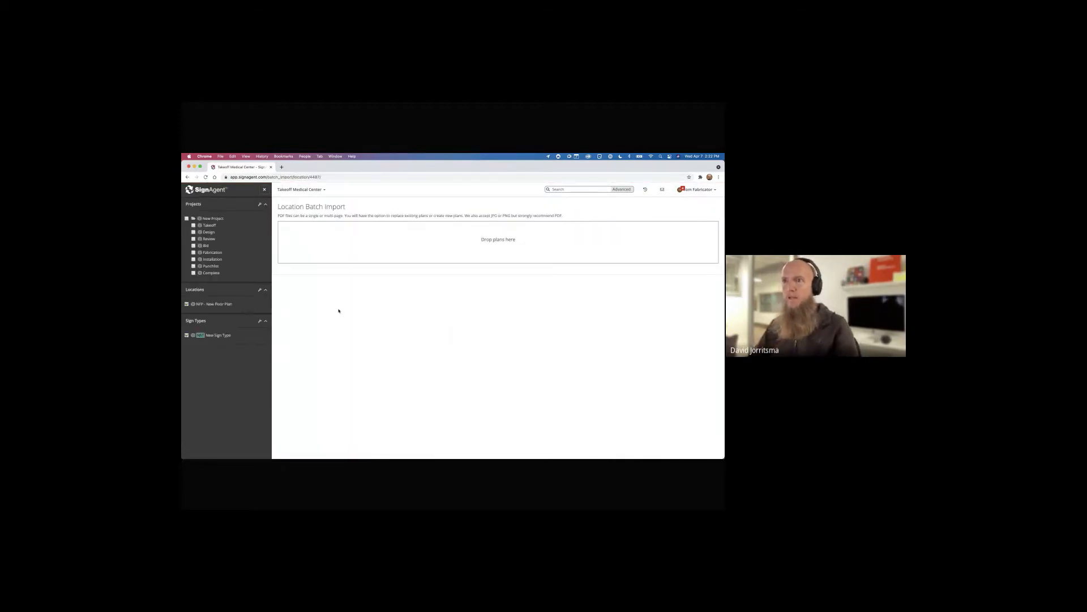
{"action": "key", "text": "super+Tab"}
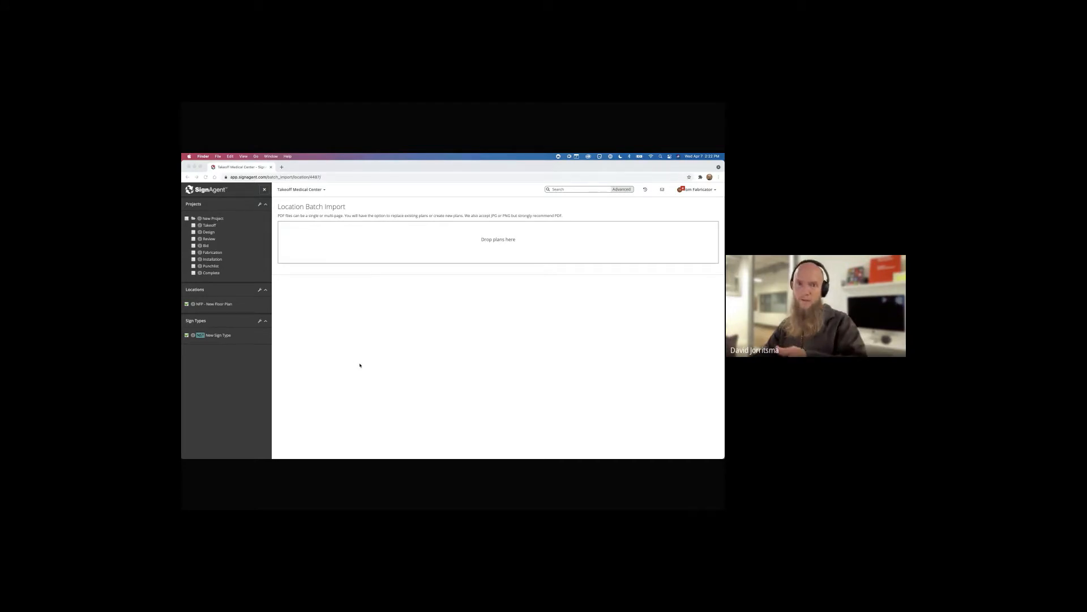
{"action": "left_click", "coordinate": [222, 320]}
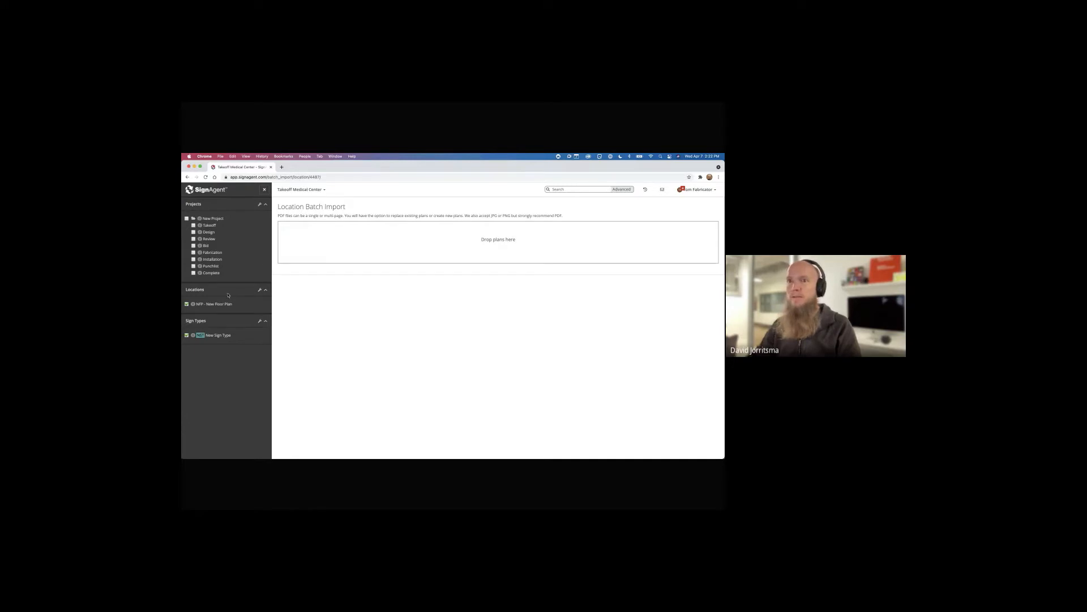
{"action": "left_click", "coordinate": [229, 304]}
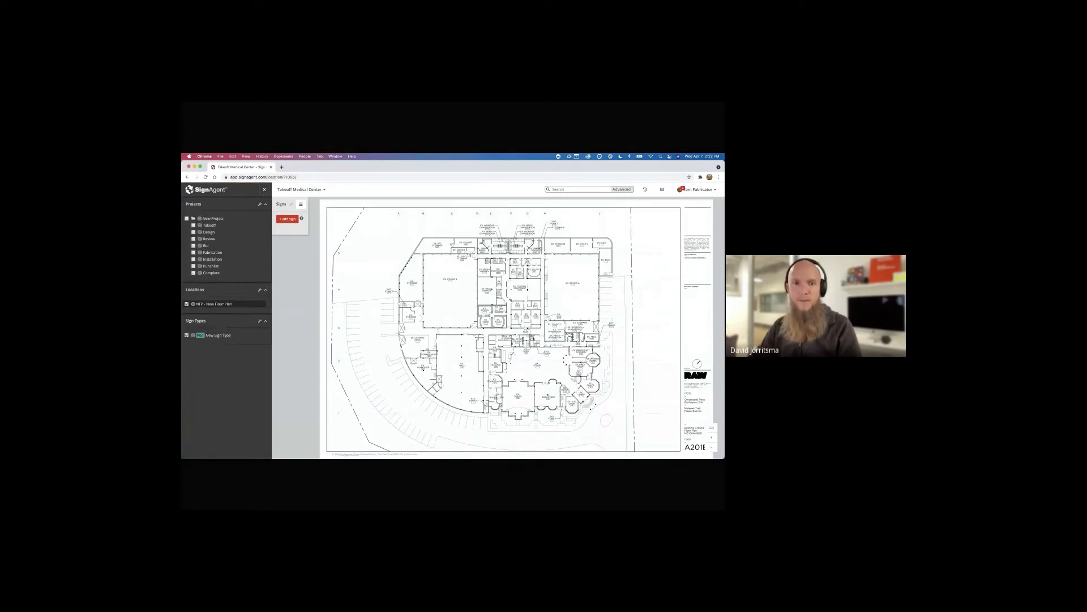
Glance through the Estimating - Demos slides, then return to SignAgent and reload the floor plan
{"action": "key", "text": "super+Tab"}
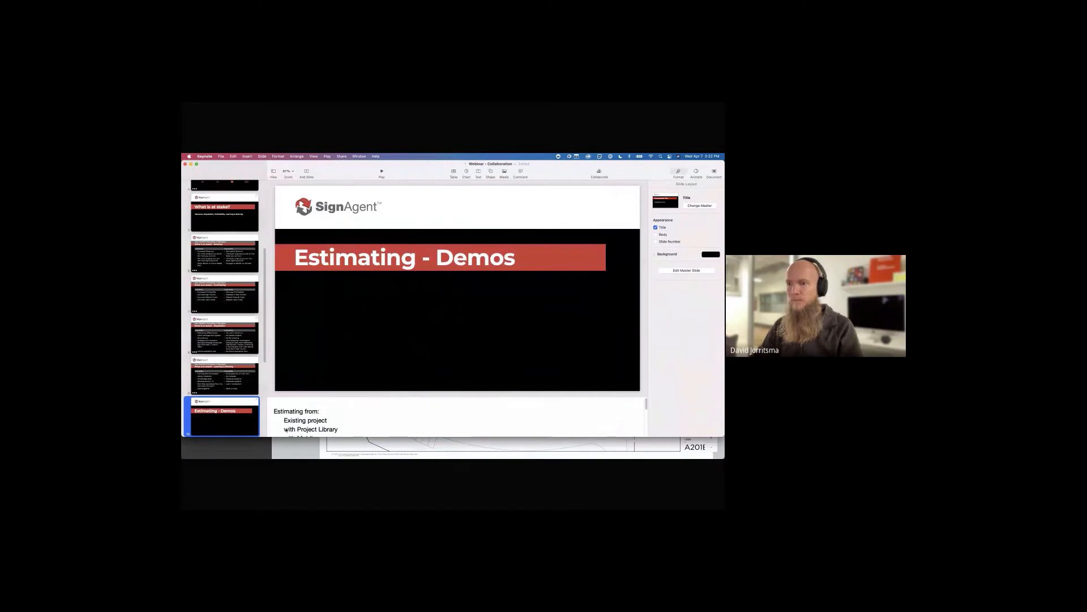
{"action": "scroll", "coordinate": [286, 422], "scroll_direction": "down", "scroll_amount": 2}
{"action": "scroll", "coordinate": [285, 421], "scroll_direction": "down", "scroll_amount": 2}
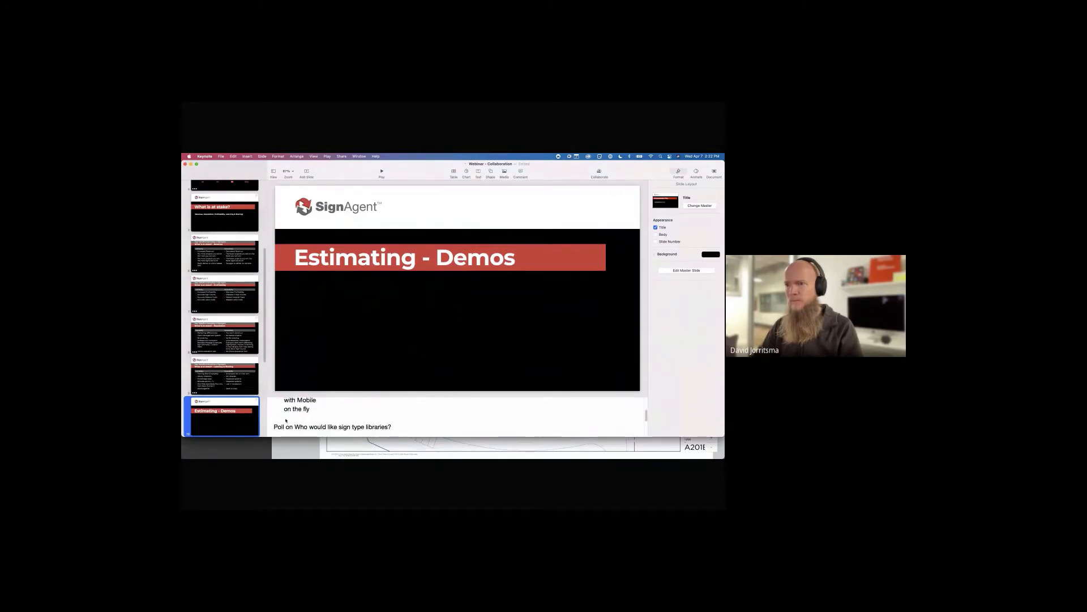
{"action": "scroll", "coordinate": [285, 421], "scroll_direction": "up", "scroll_amount": 4}
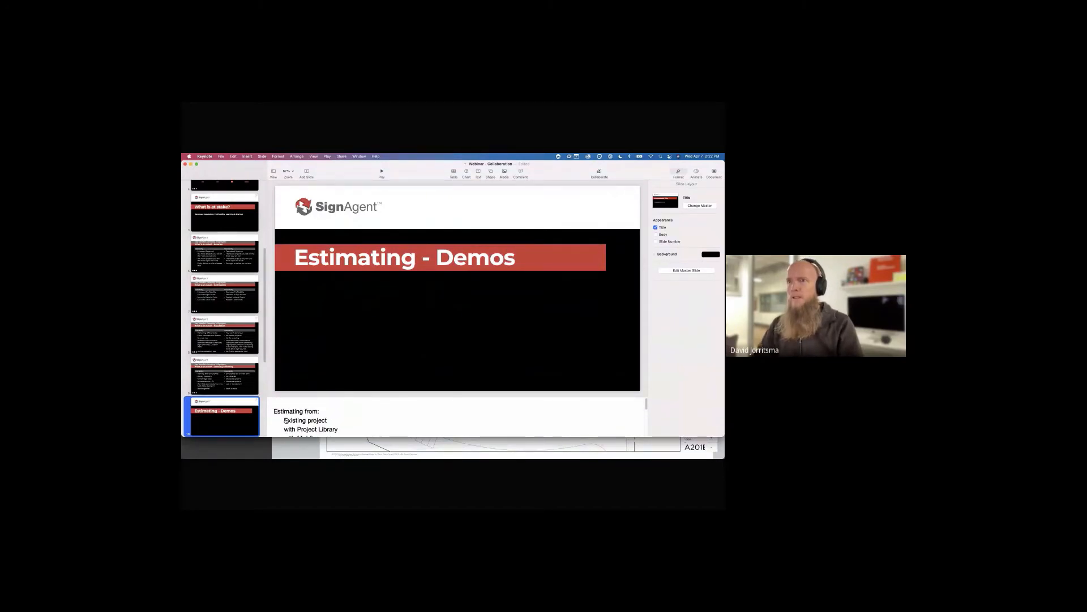
{"action": "key", "text": "super+Tab"}
{"action": "key", "text": "super+r"}
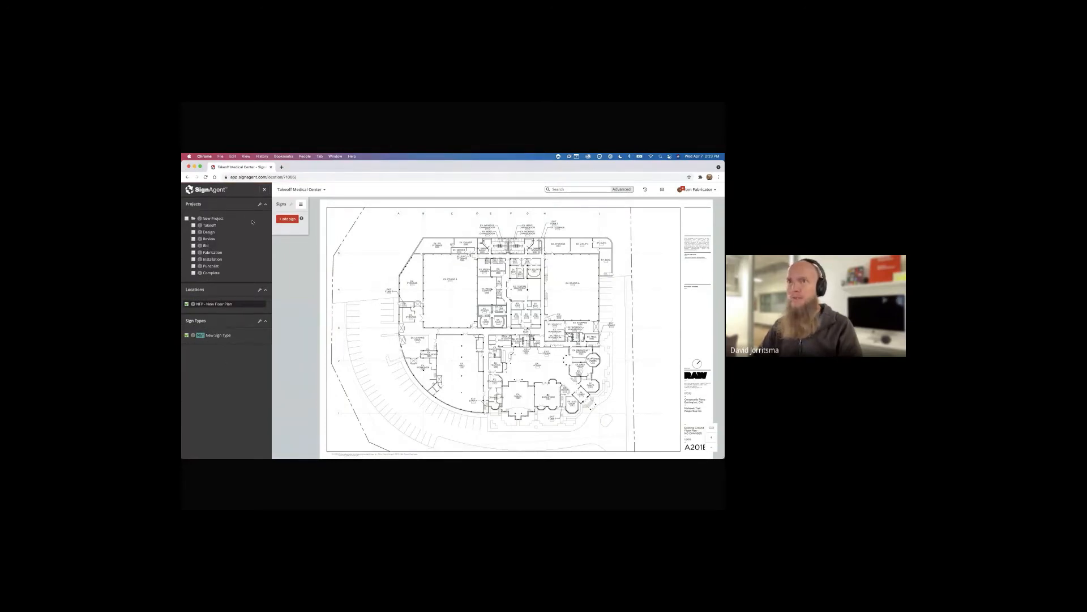
Create the organization 'Takeoff Quick University' with circle as the default sign marker
{"action": "left_click", "coordinate": [208, 191]}
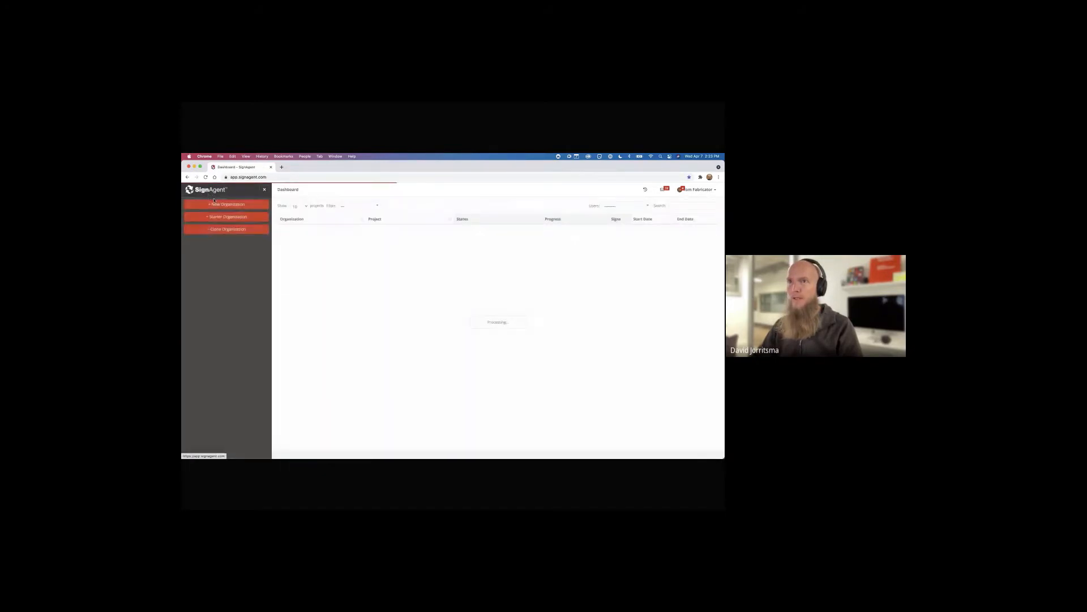
{"action": "left_click", "coordinate": [220, 204]}
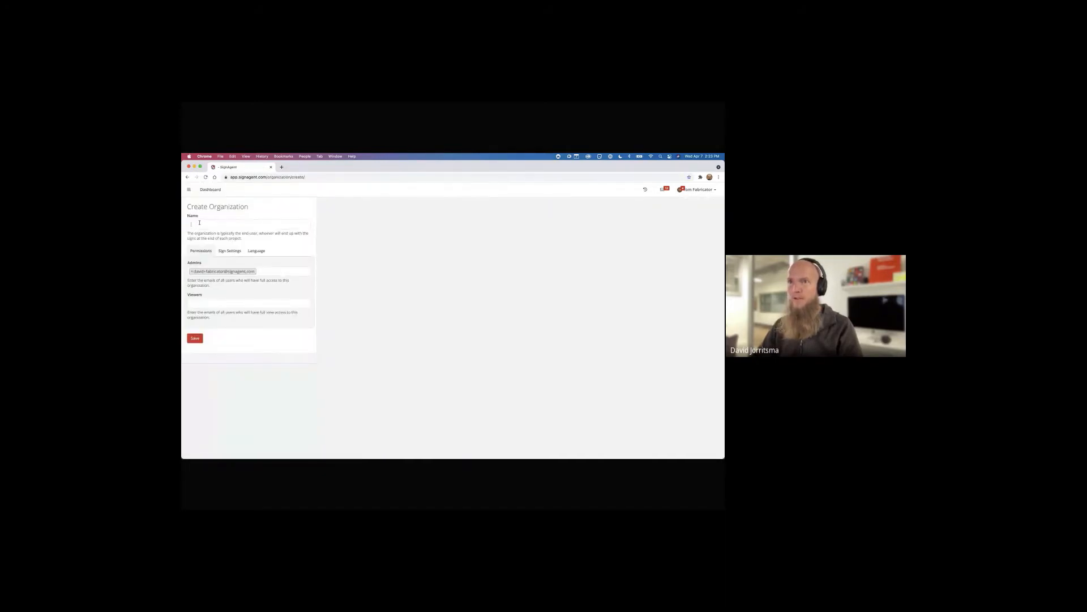
{"action": "left_click", "coordinate": [209, 219]}
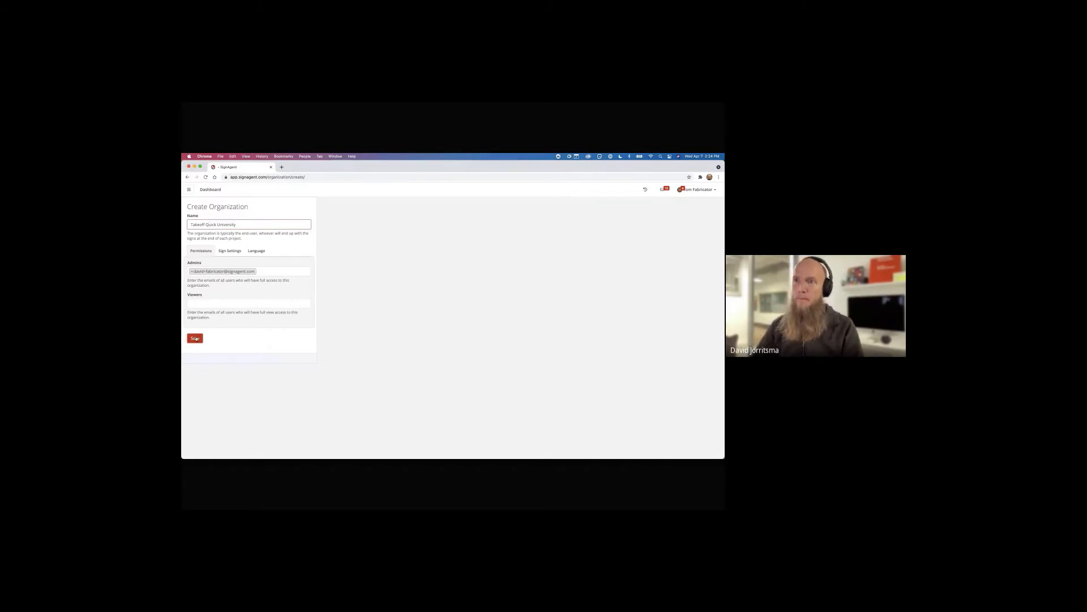
{"action": "left_click", "coordinate": [230, 250]}
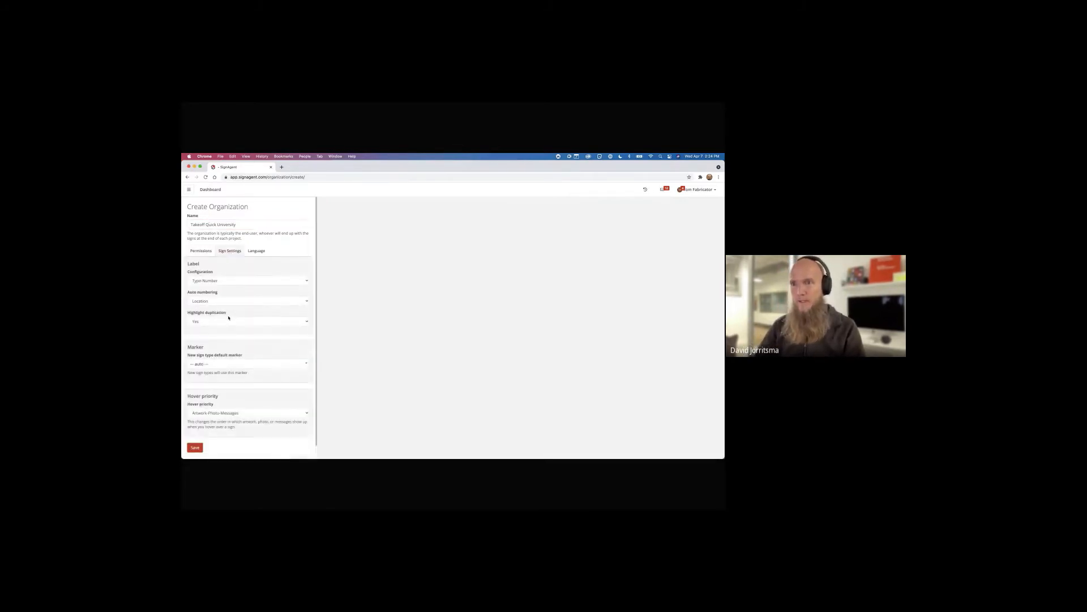
{"action": "left_click", "coordinate": [218, 364]}
{"action": "left_click", "coordinate": [218, 428]}
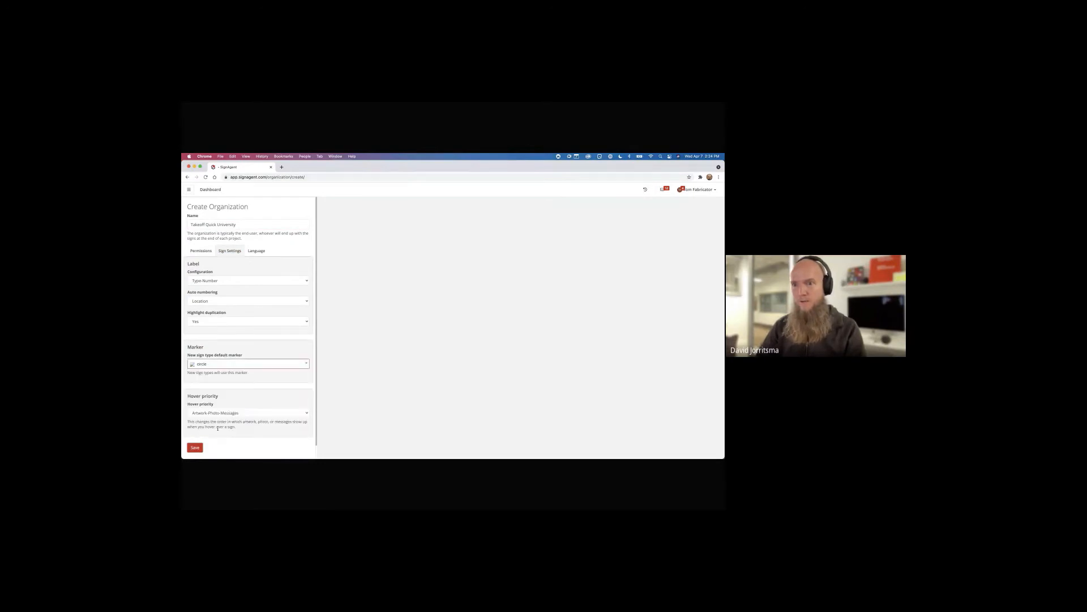
{"action": "left_click", "coordinate": [239, 346]}
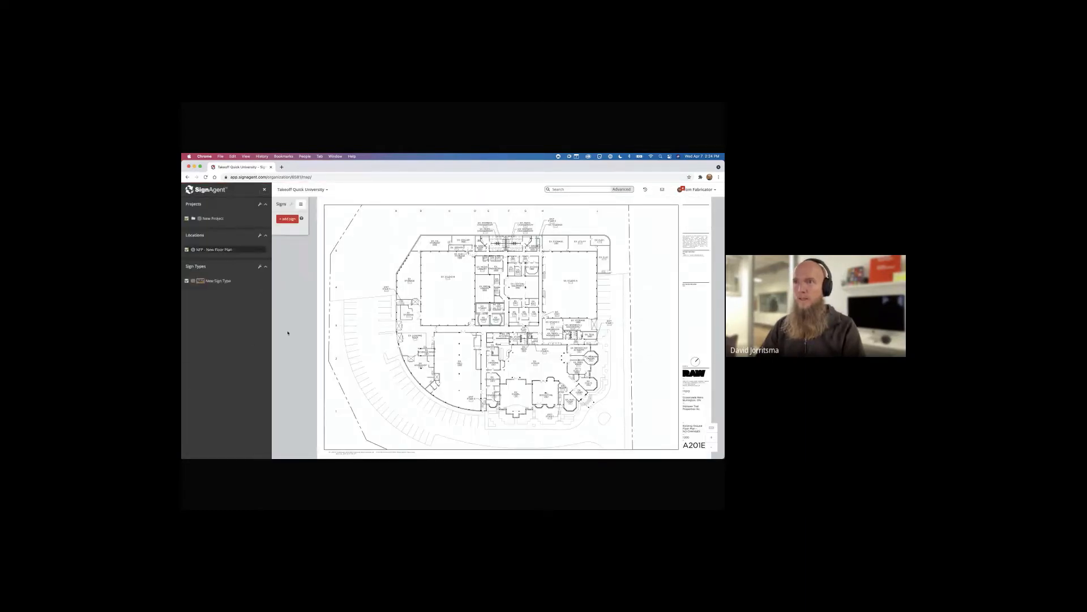
Expand New Project and open its New State stage for editing
{"action": "left_click", "coordinate": [220, 219]}
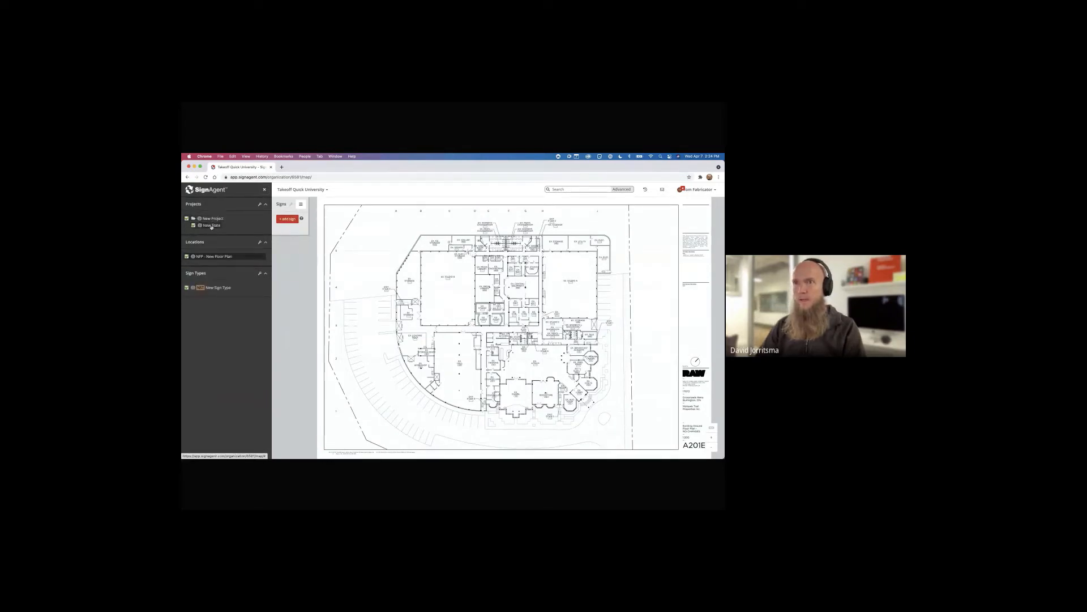
{"action": "left_click", "coordinate": [212, 226]}
{"action": "left_click", "coordinate": [205, 234]}
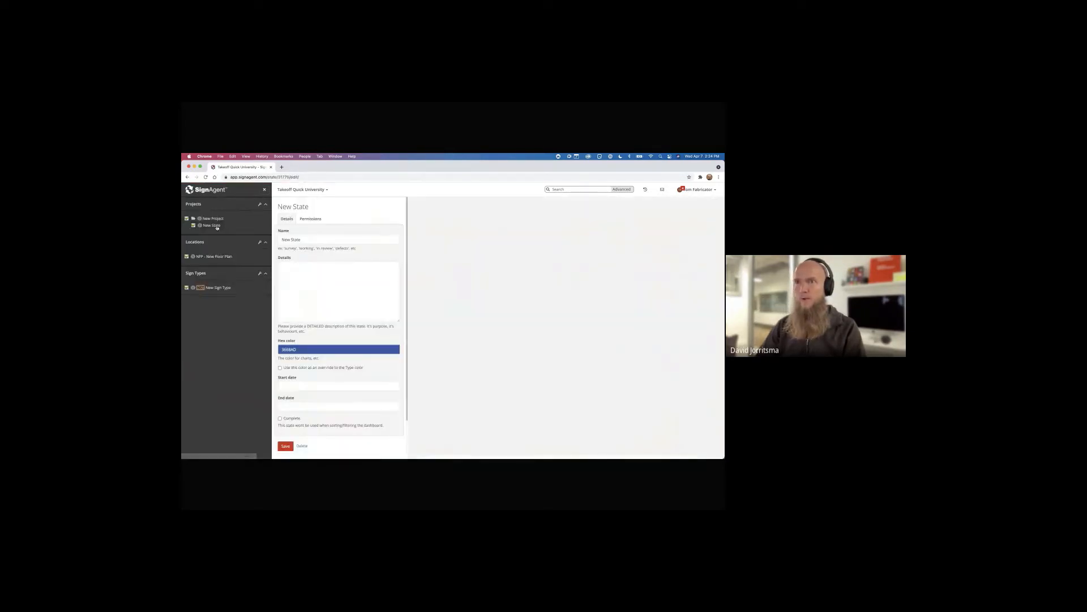
Rename the New State stage to 'Takeoff', then open the NFP - New Floor Plan location
{"action": "left_click", "coordinate": [291, 240]}
{"action": "triple_click", "coordinate": [290, 241]}
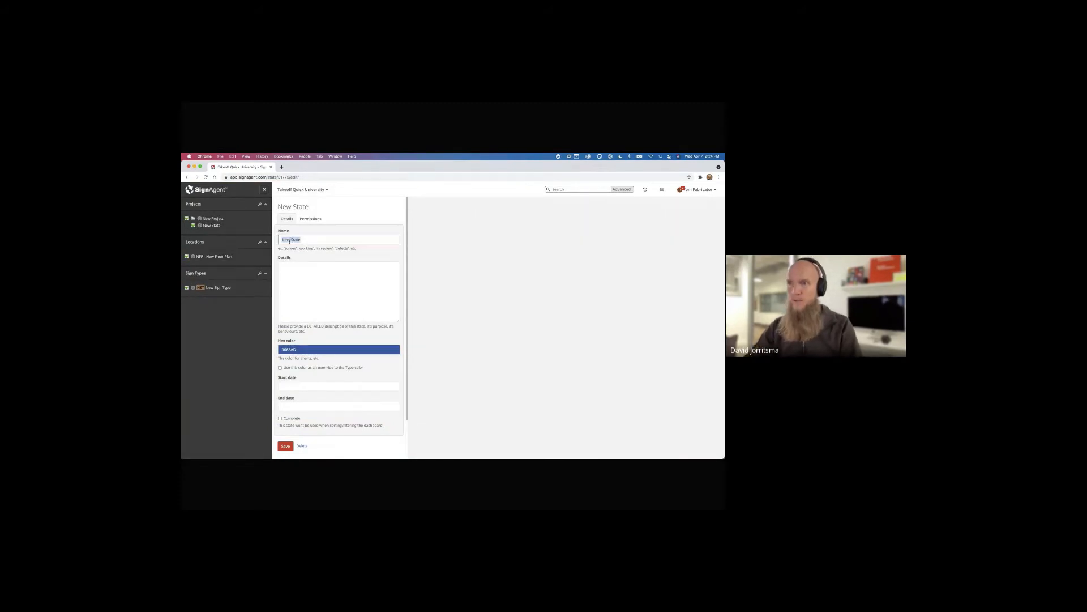
{"action": "type", "text": "Takeoff"}
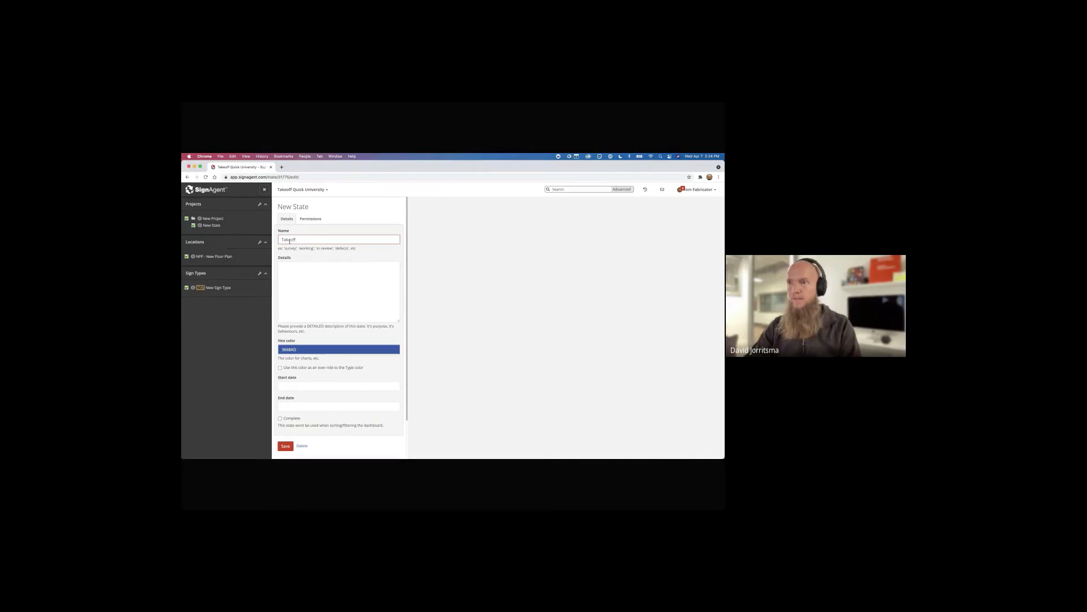
{"action": "key", "text": "Return"}
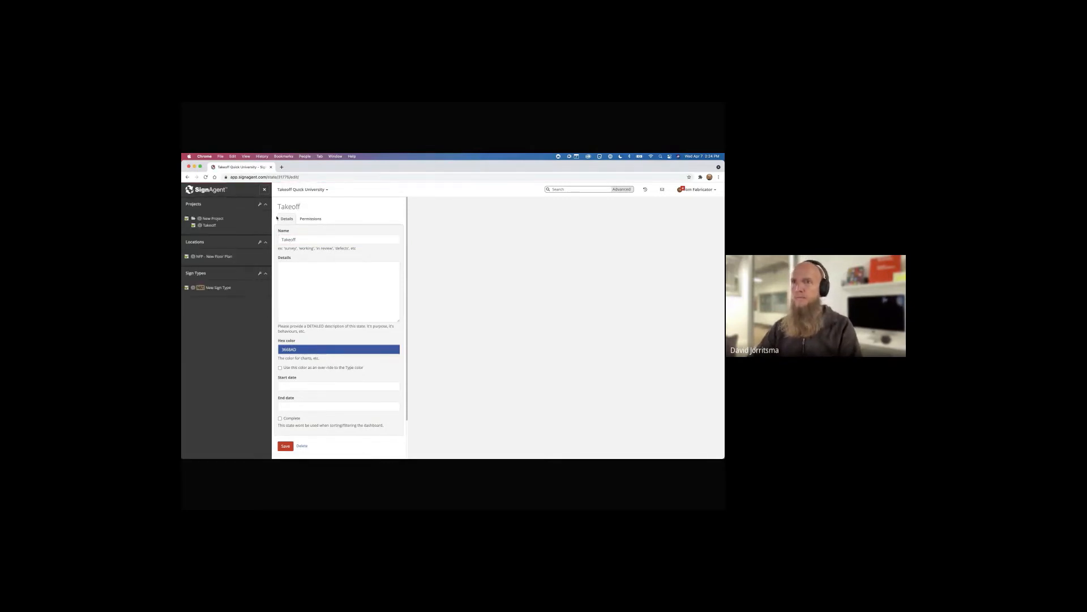
{"action": "left_click", "coordinate": [221, 257]}
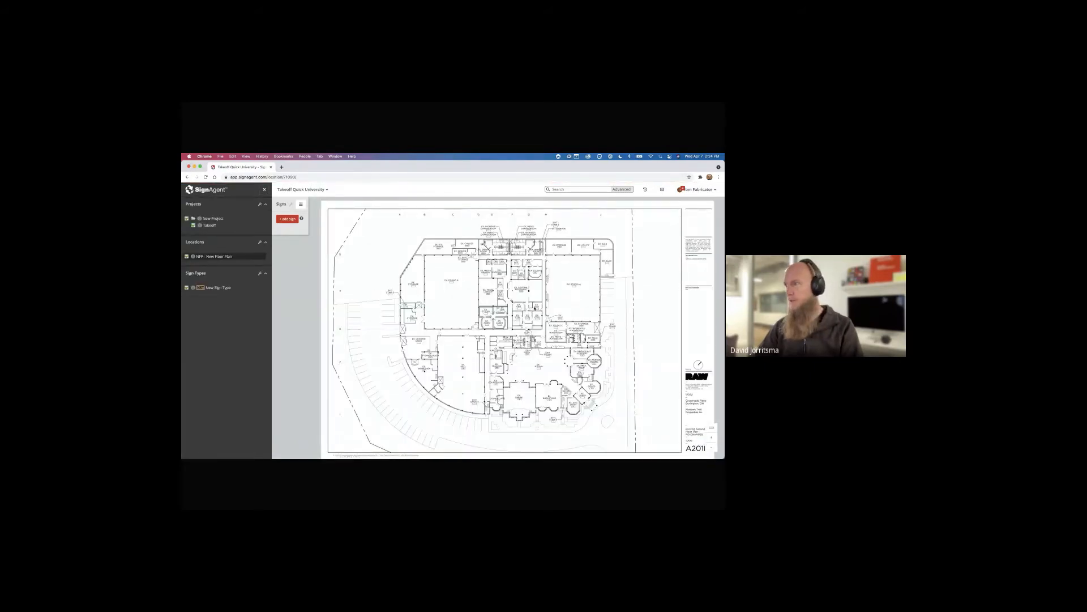
Add a sign at the EX. LOBBY entrance steps, facing toward the lower right
{"action": "scroll", "coordinate": [532, 315], "scroll_direction": "up", "scroll_amount": 5}
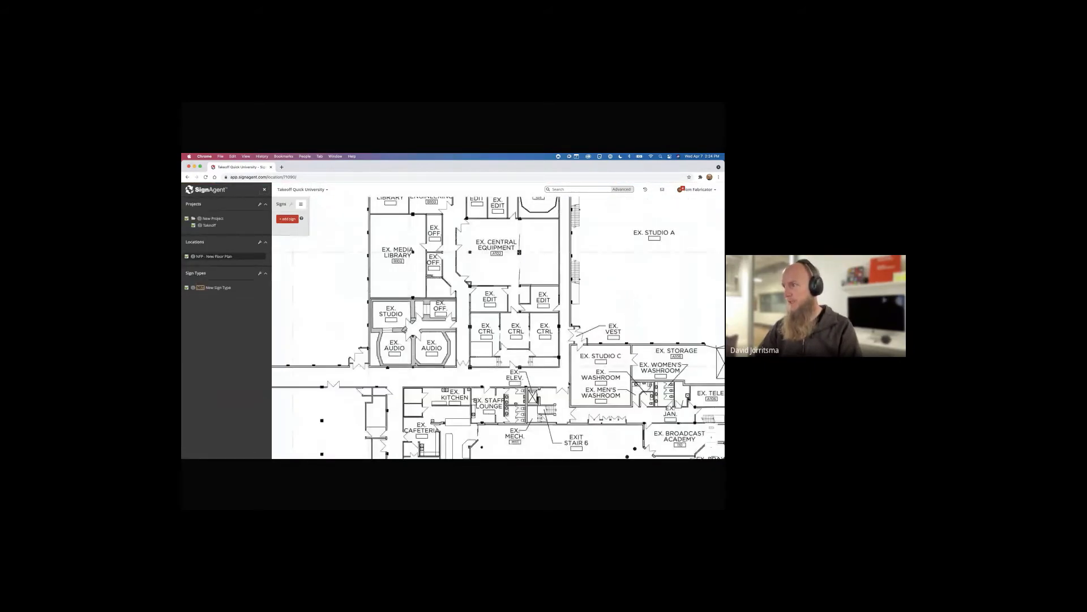
{"action": "left_click_drag", "start_coordinate": [564, 407], "coordinate": [458, 268]}
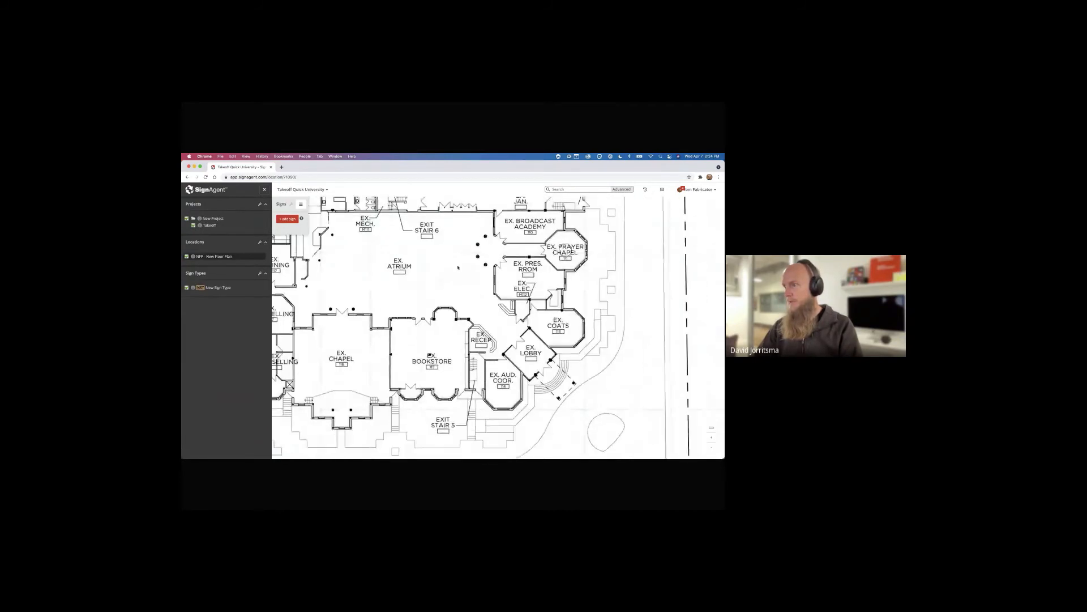
{"action": "scroll", "coordinate": [476, 306], "scroll_direction": "up", "scroll_amount": 3}
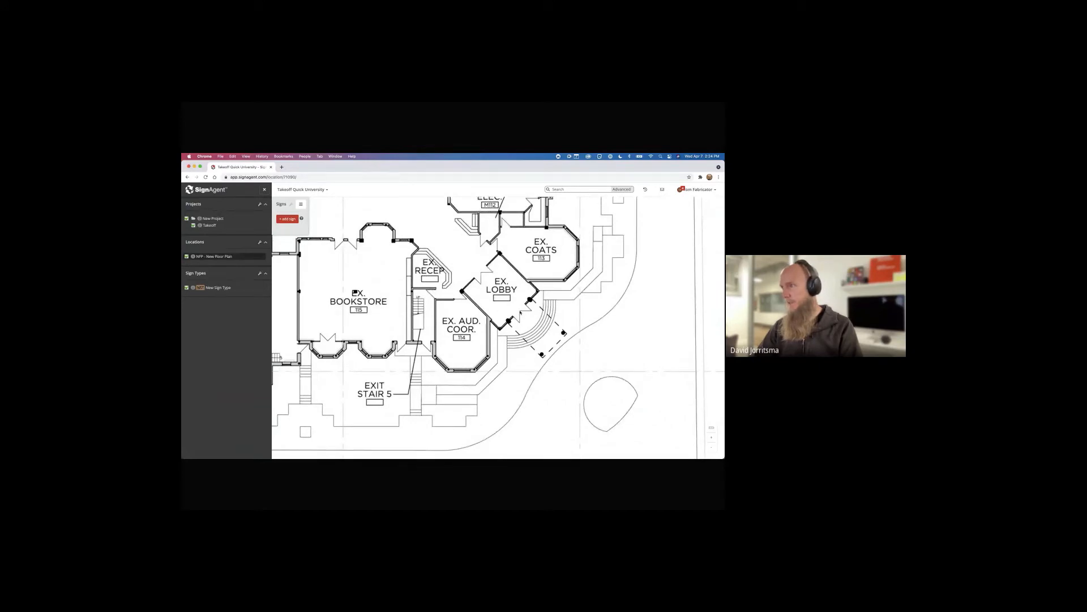
{"action": "left_click", "coordinate": [555, 347]}
{"action": "left_click_drag", "start_coordinate": [422, 266], "coordinate": [437, 283]}
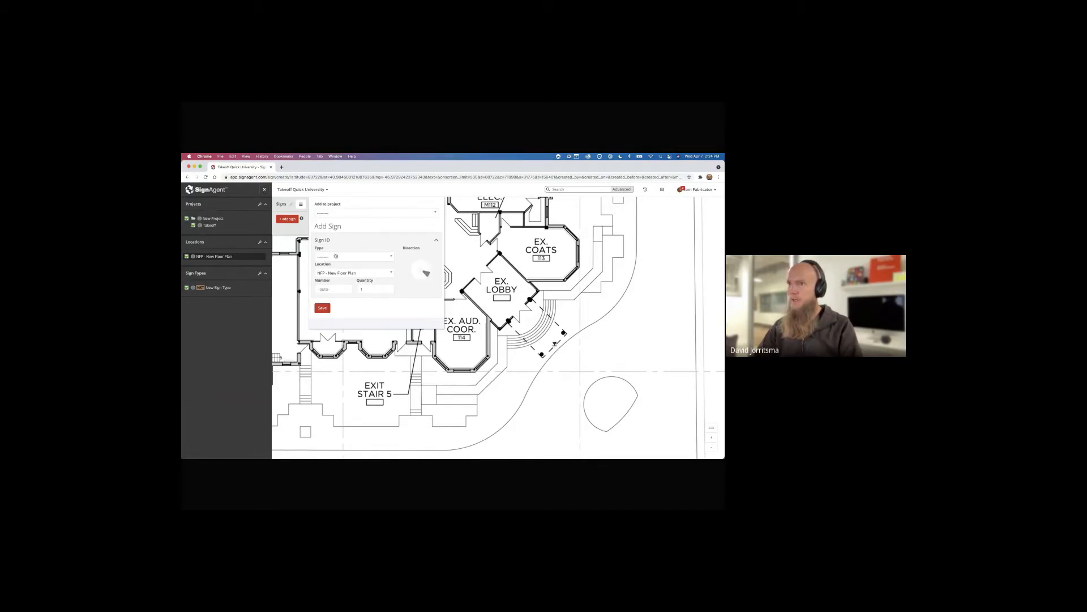
Create a new AA1 - Main Entrance ID sign type for the lobby sign
{"action": "left_click", "coordinate": [335, 258]}
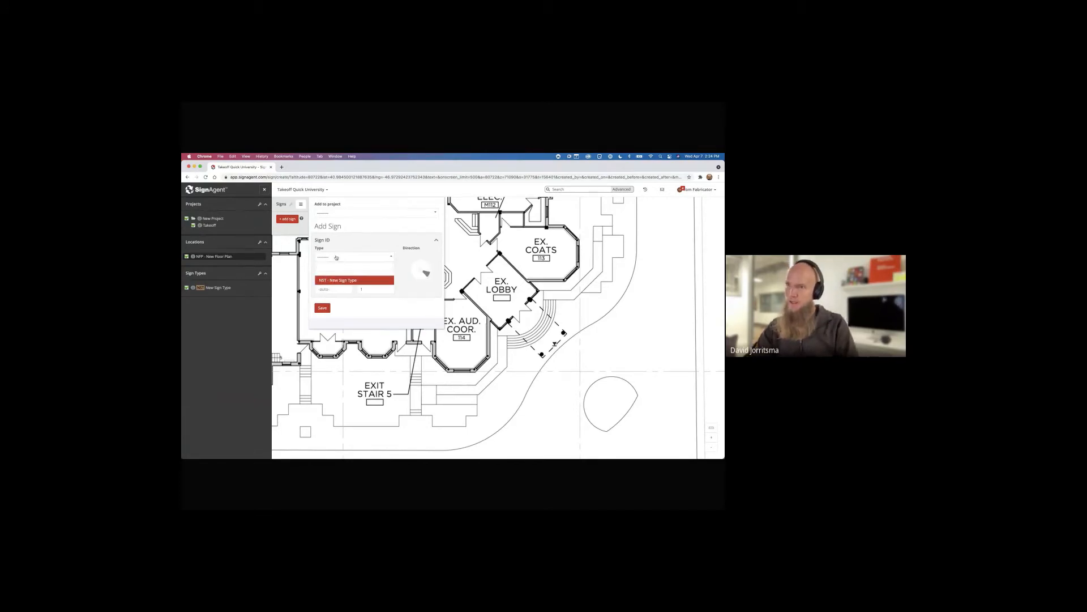
{"action": "type", "text": "AA1"}
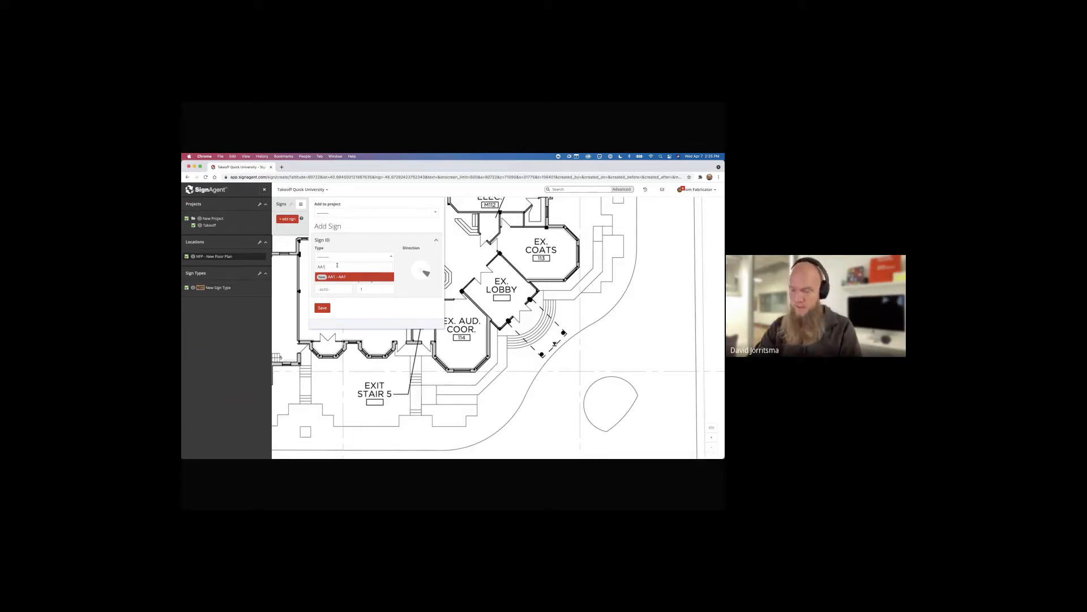
{"action": "type", "text": "-"}
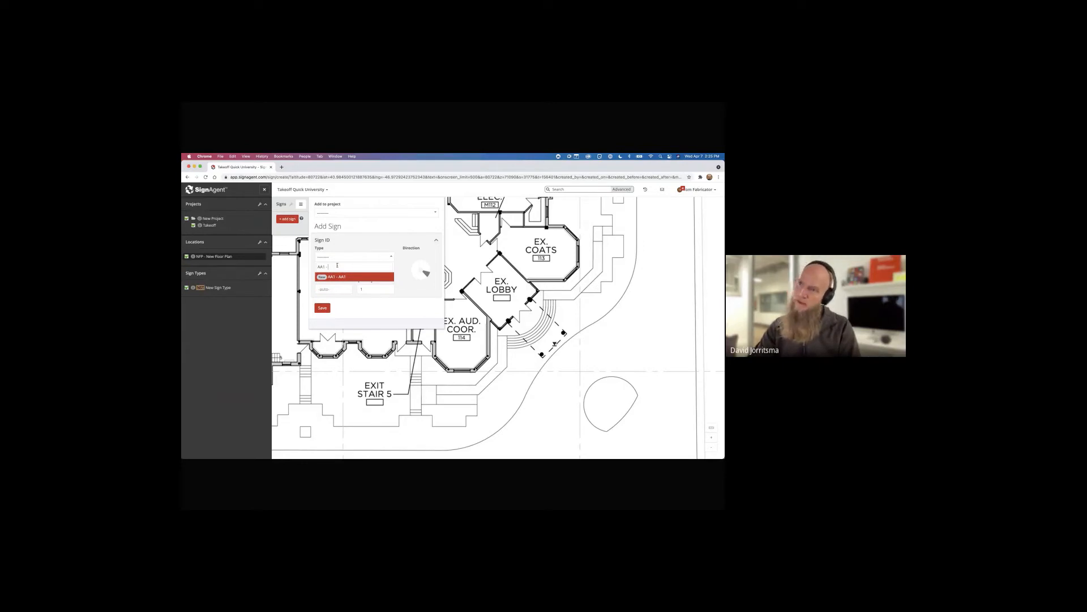
{"action": "type", "text": " Main Entra"}
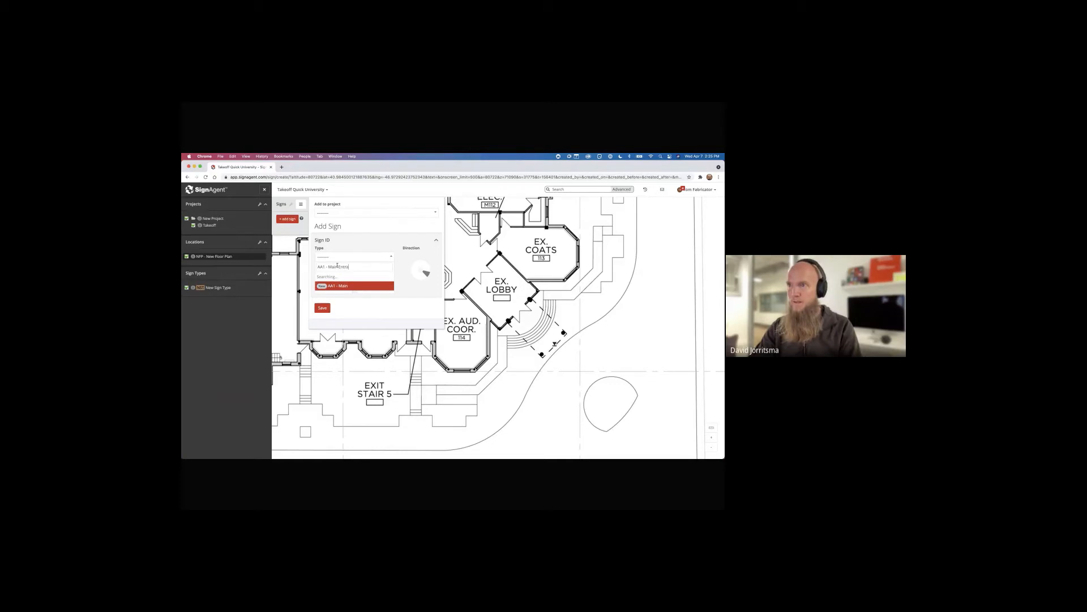
{"action": "key", "text": "BackSpace"}
{"action": "key", "text": "BackSpace"}
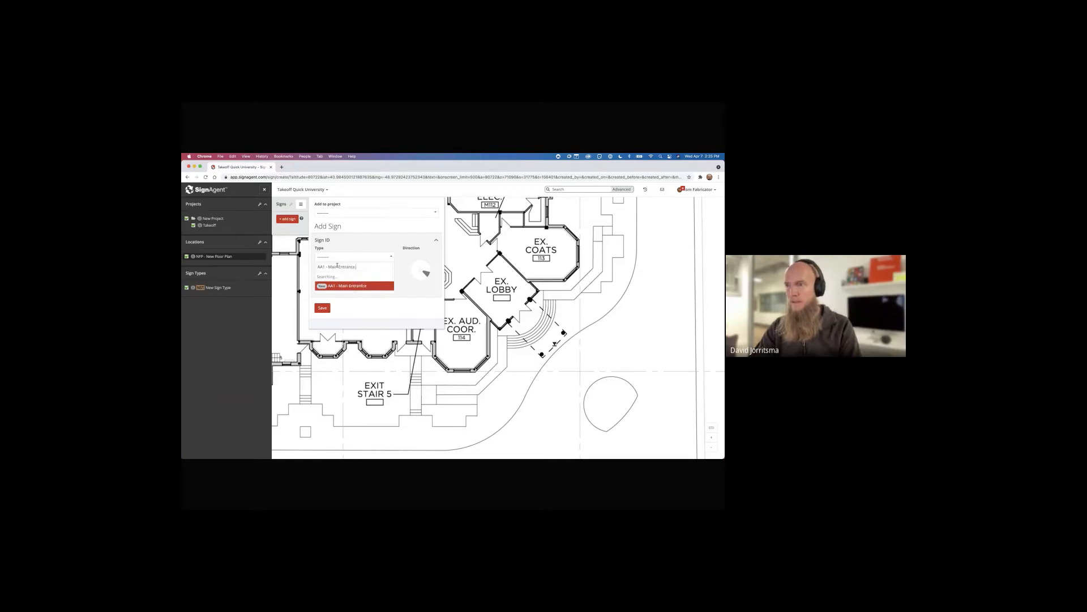
{"action": "type", "text": "ID"}
{"action": "key", "text": "Return"}
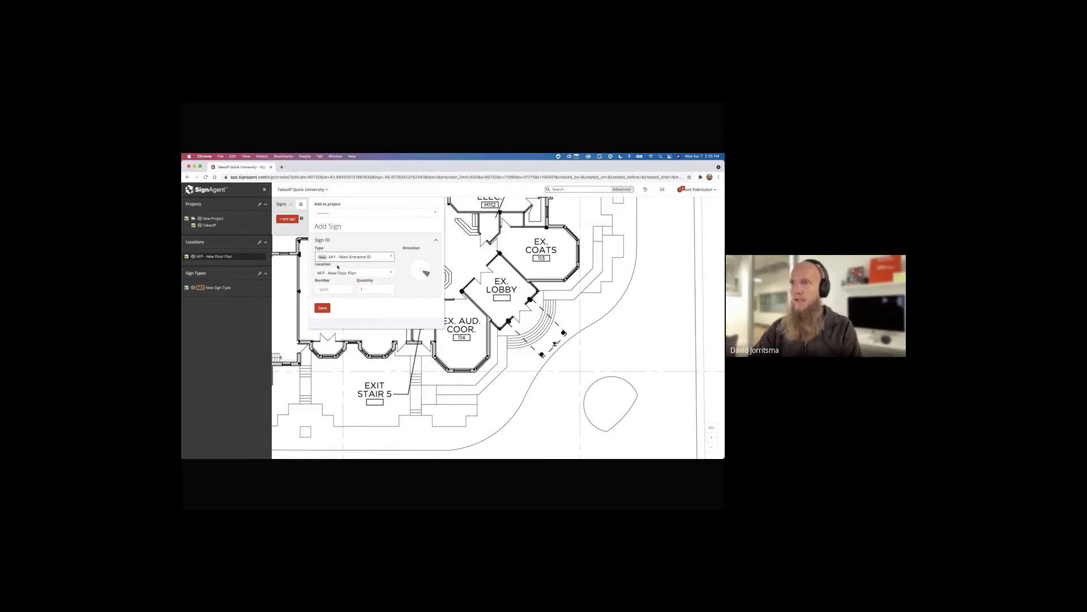
Assign the sign to the Takeoff project and save it as AA1-1
{"action": "key", "text": "Return"}
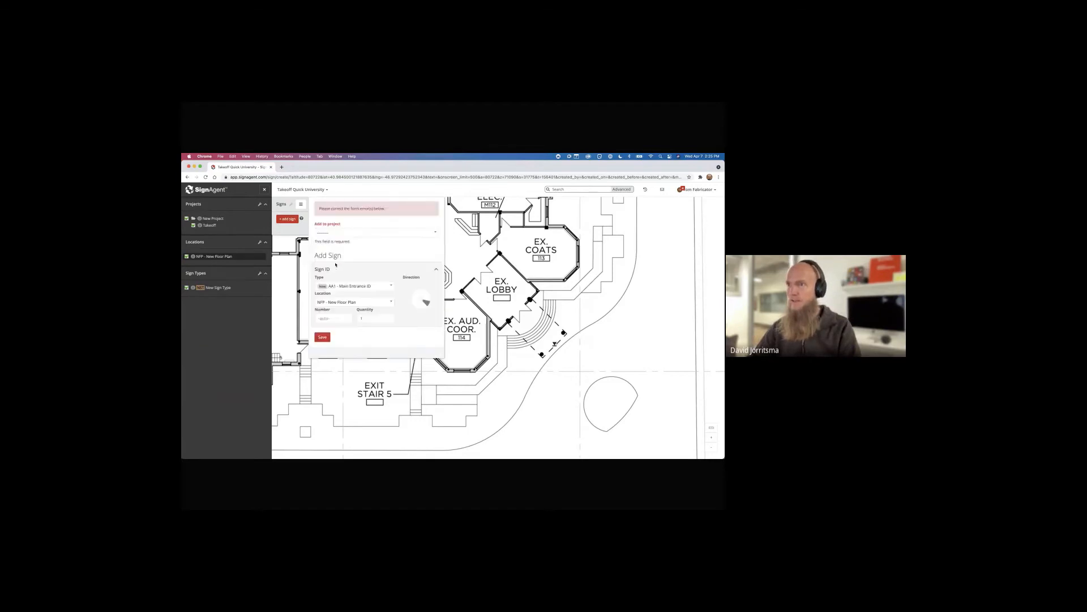
{"action": "left_click", "coordinate": [325, 234]}
{"action": "left_click", "coordinate": [333, 262]}
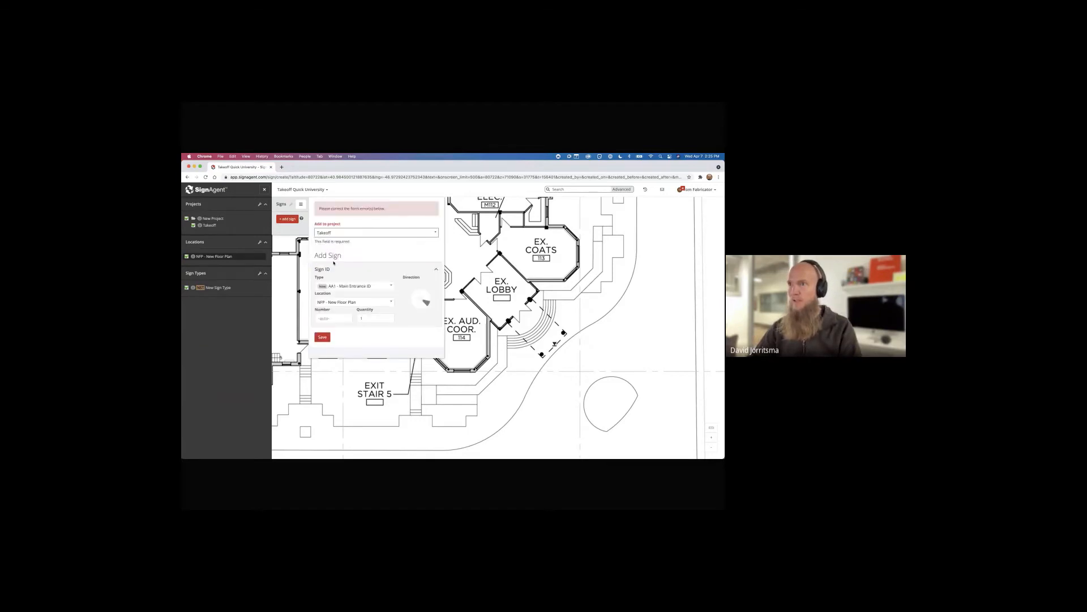
{"action": "key", "text": "Return"}
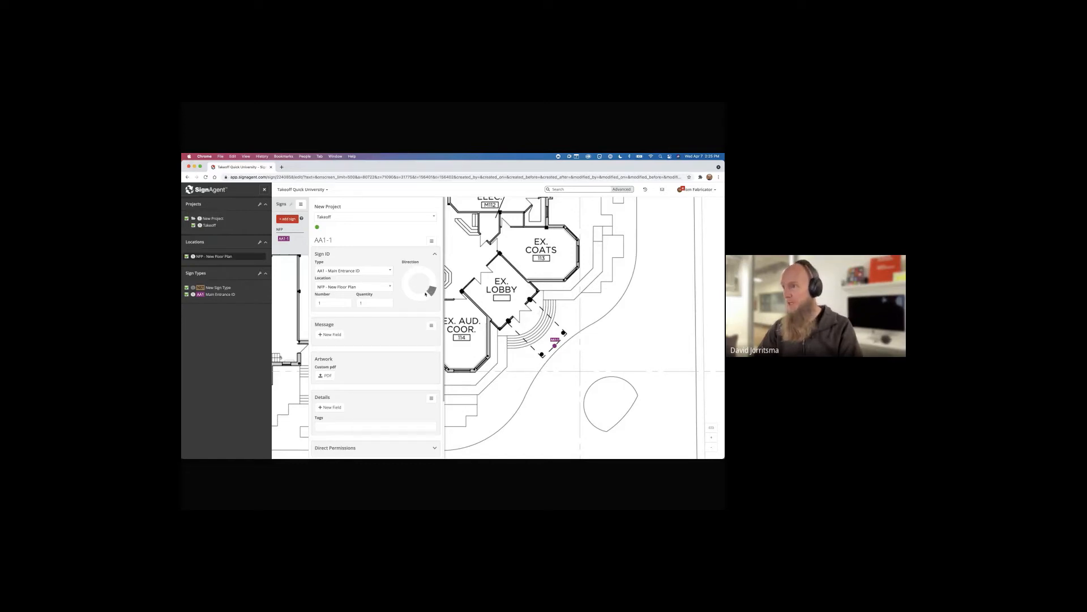
Pan toward the bookstore and stair 5, then start another AA1 - Main Entrance ID sign
{"action": "left_click_drag", "start_coordinate": [487, 310], "coordinate": [618, 292]}
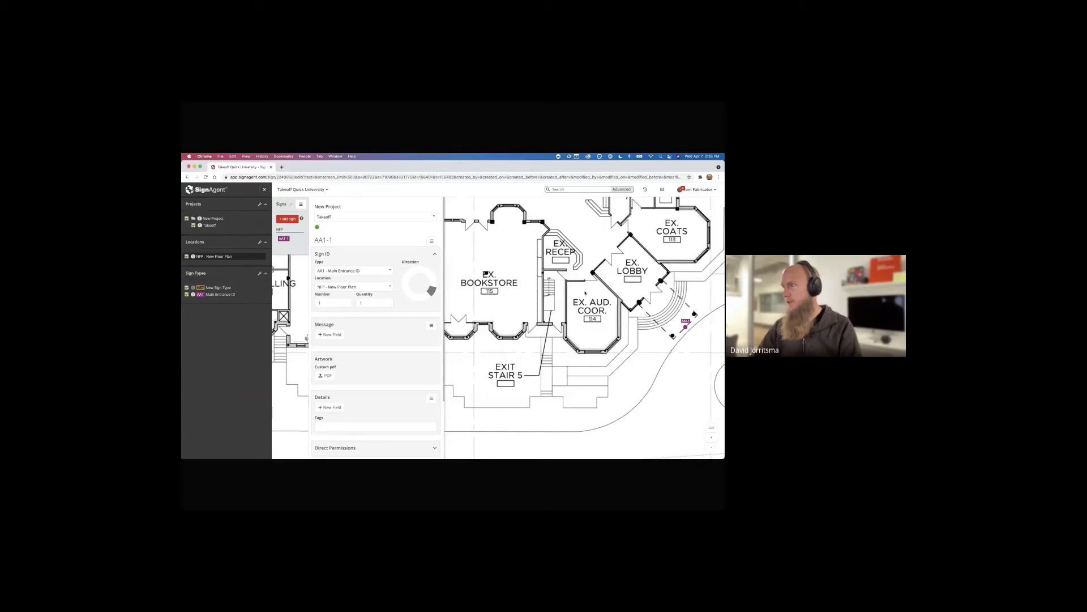
{"action": "left_click", "coordinate": [288, 219]}
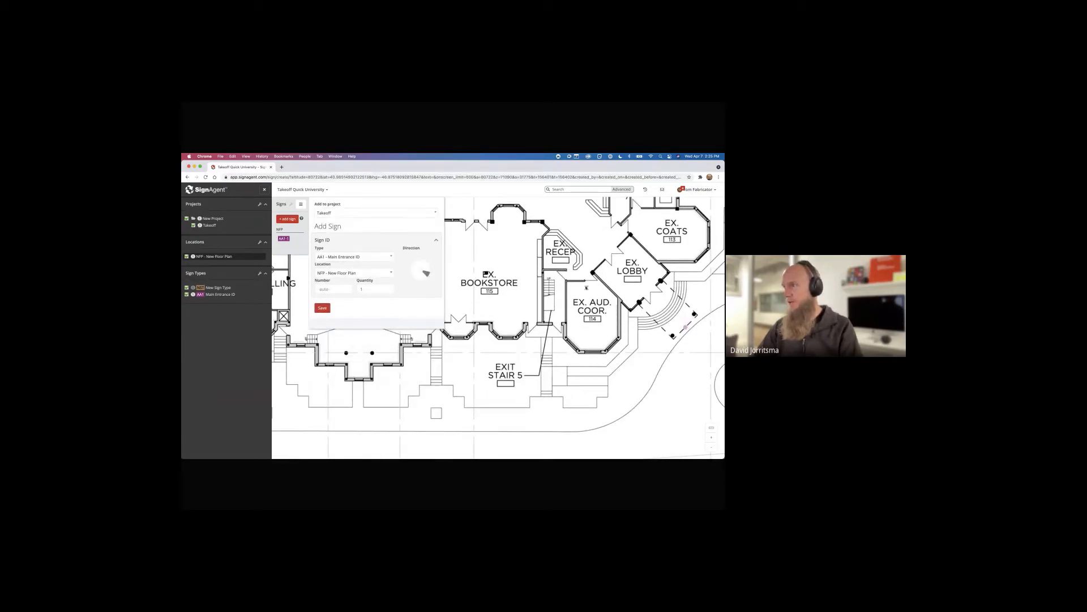
Point the new sign upward and create the A2 - Room sign type for it
{"action": "left_click", "coordinate": [421, 263]}
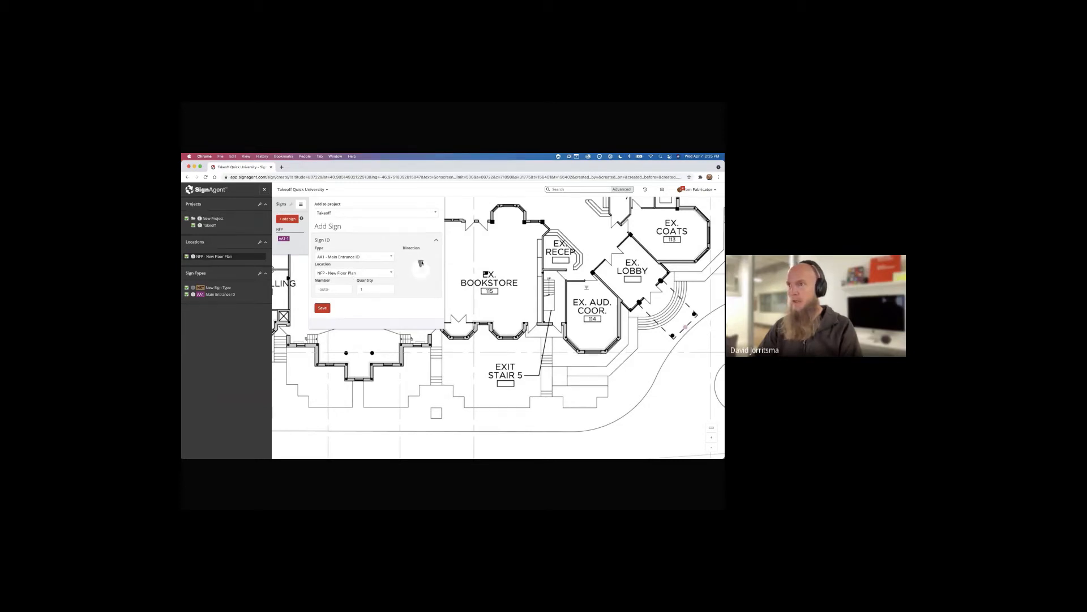
{"action": "left_click", "coordinate": [346, 259]}
{"action": "type", "text": "A"}
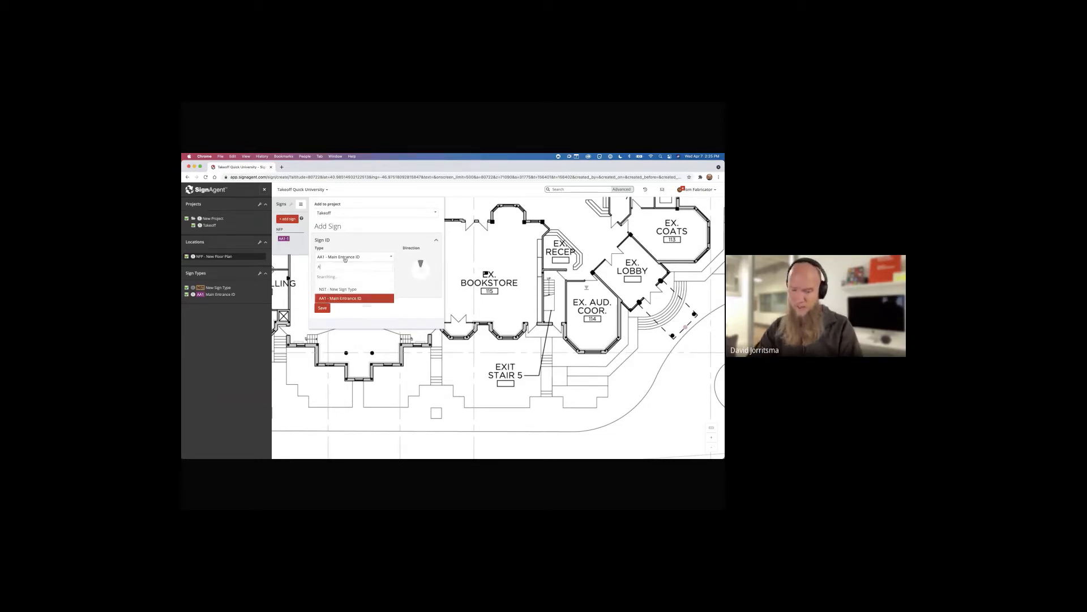
{"action": "type", "text": "2 -"}
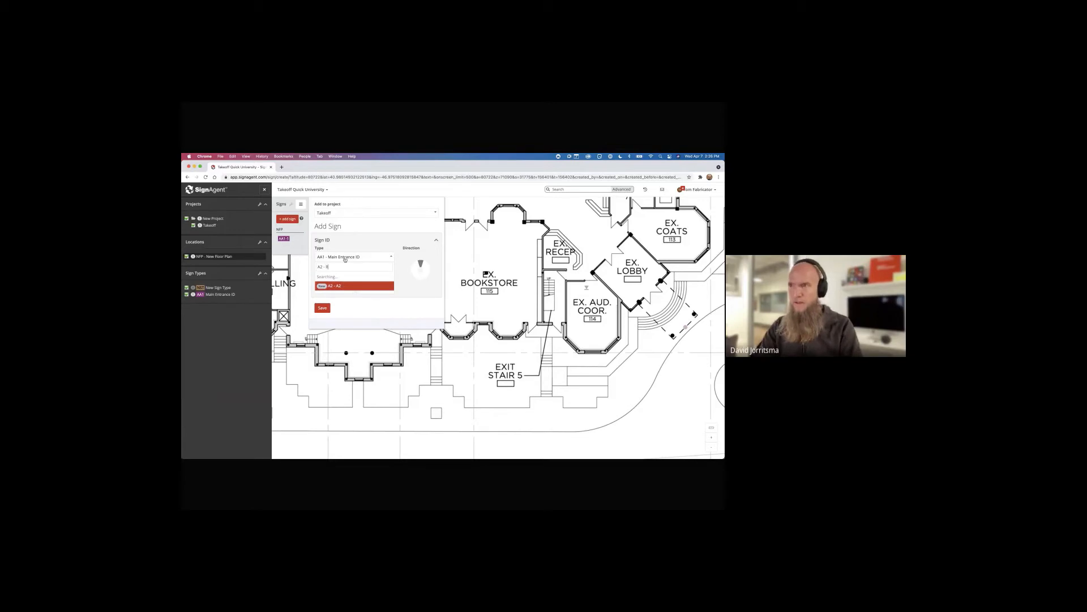
{"action": "type", "text": " Room"}
{"action": "key", "text": "Return"}
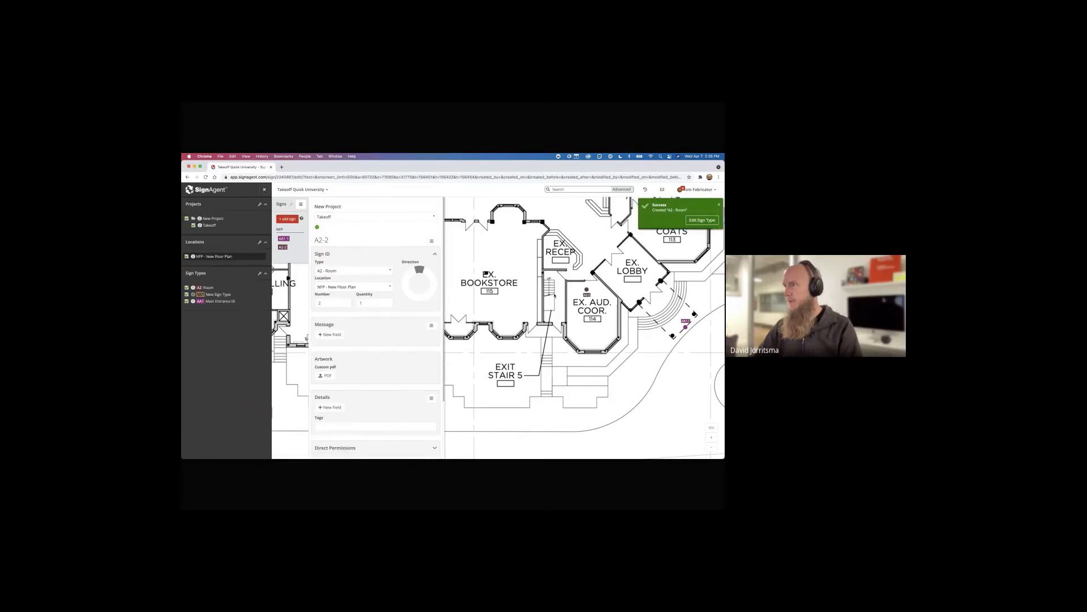
Place room signs A2-2 through A2-9 around the lobby, coats, chapel and EX. JAN. rooms
{"action": "left_click_drag", "start_coordinate": [649, 253], "coordinate": [542, 294]}
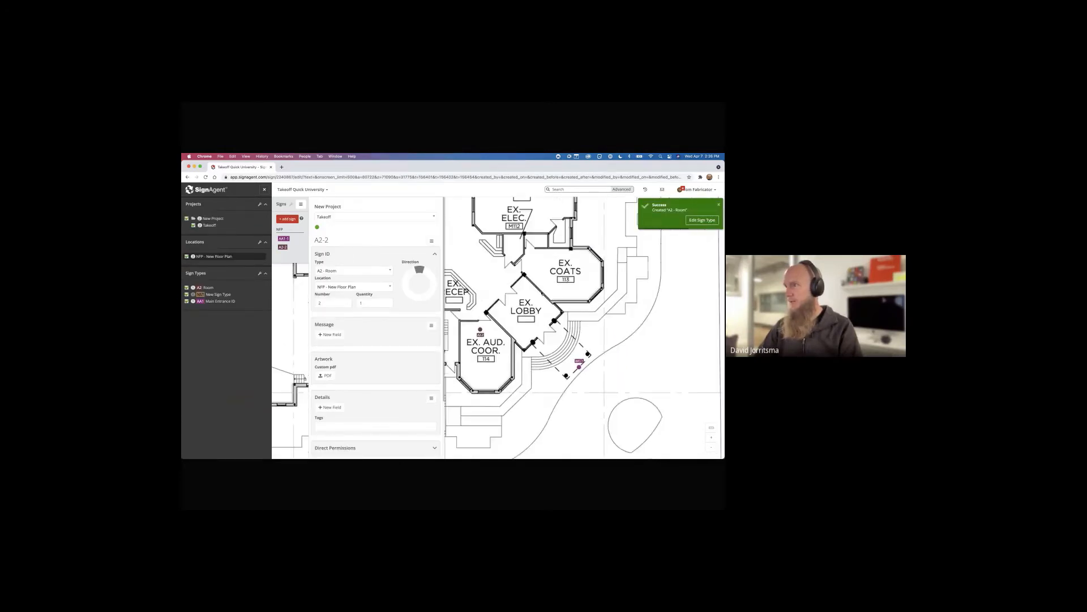
{"action": "left_click", "coordinate": [553, 268]}
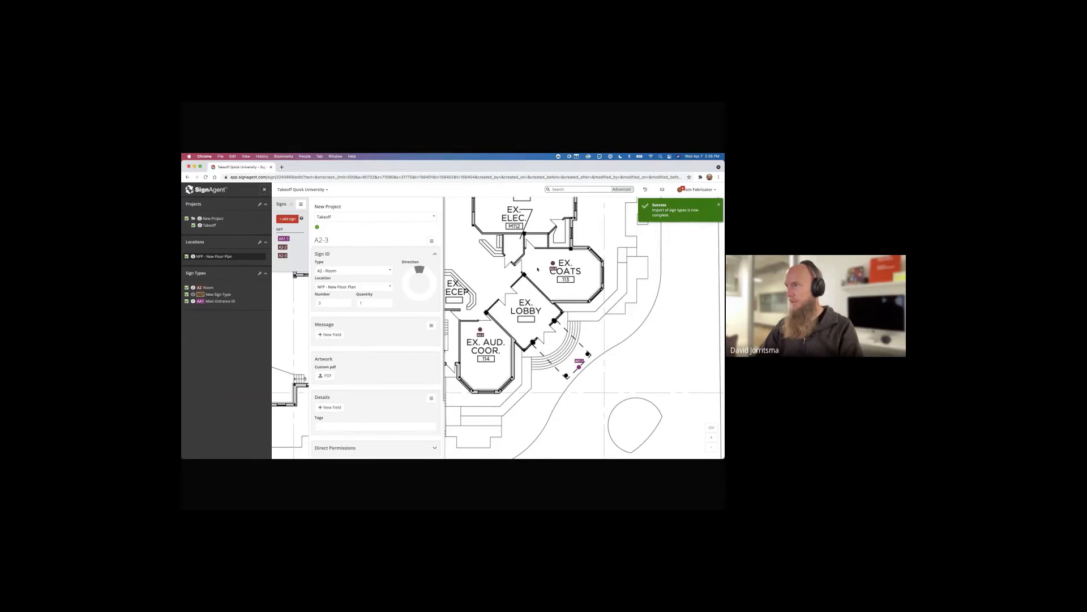
{"action": "left_click_drag", "start_coordinate": [538, 269], "coordinate": [558, 326]}
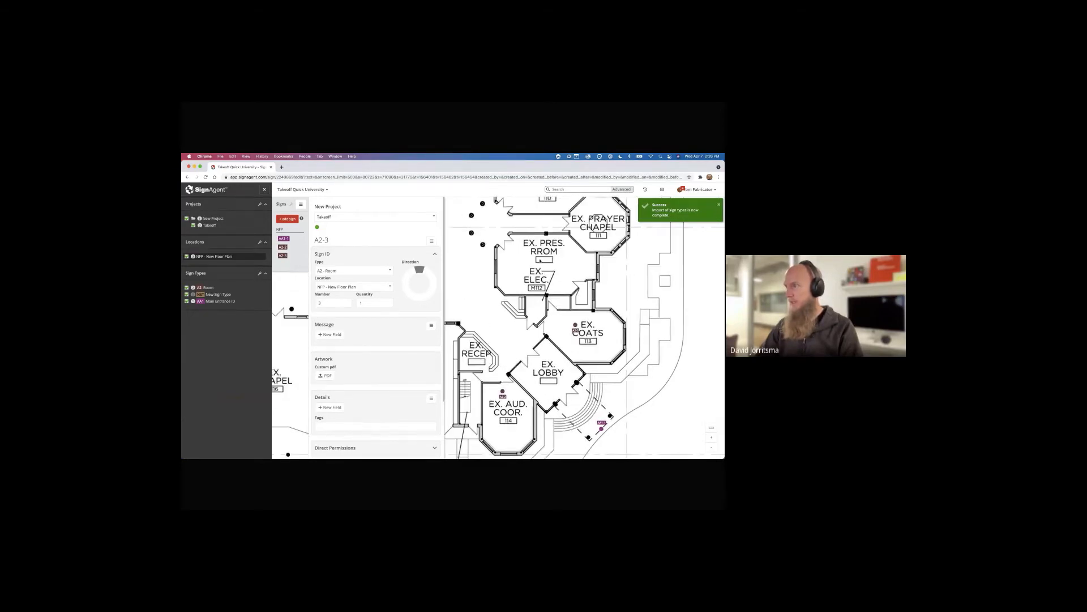
{"action": "left_click", "coordinate": [507, 245]}
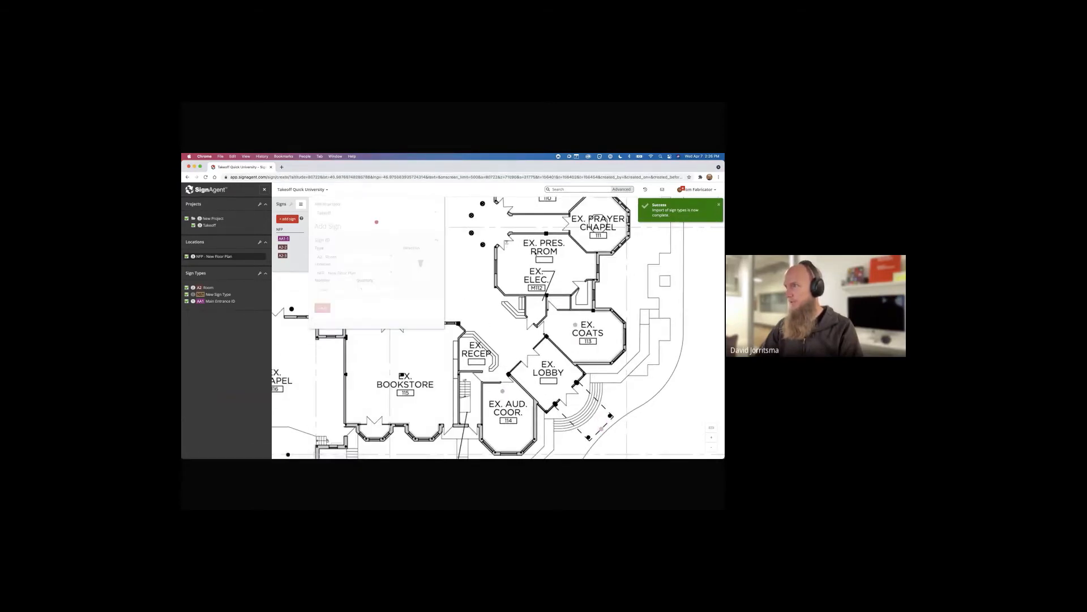
{"action": "left_click", "coordinate": [573, 225]}
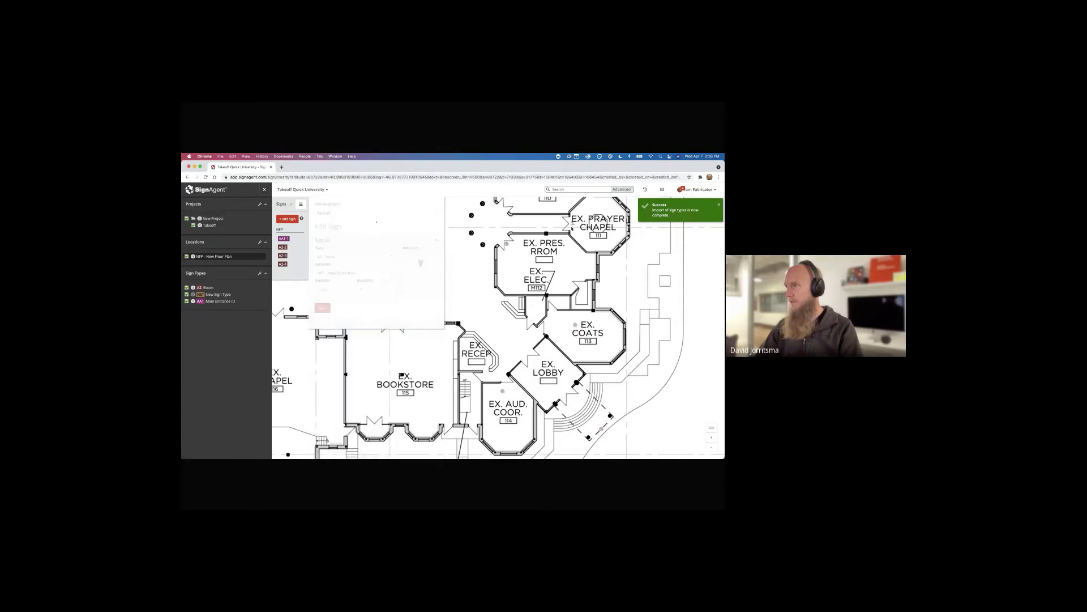
{"action": "left_click_drag", "start_coordinate": [539, 231], "coordinate": [549, 315]}
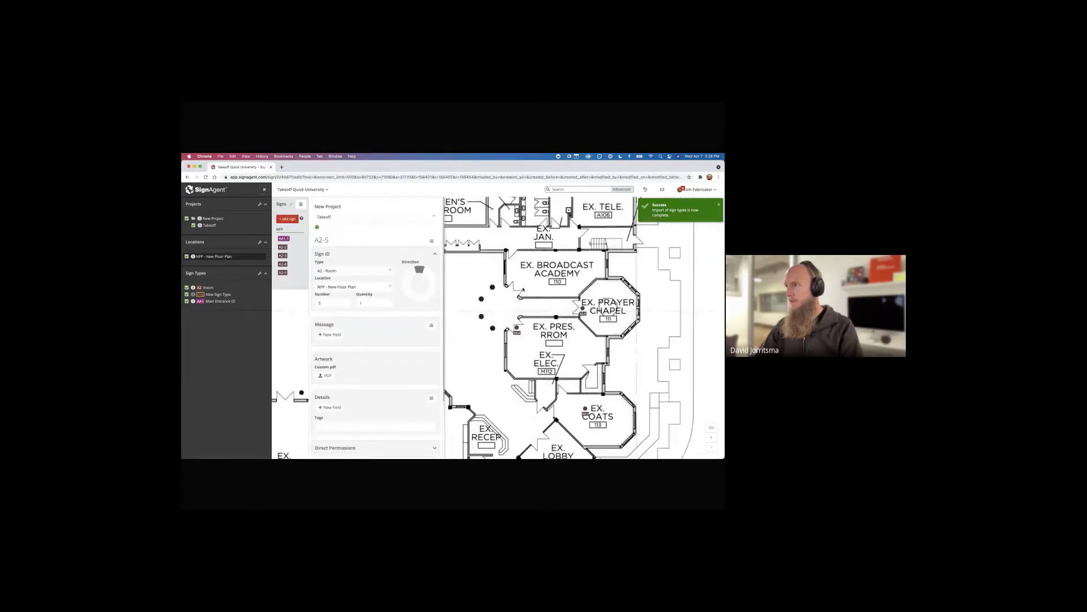
{"action": "left_click", "coordinate": [517, 280]}
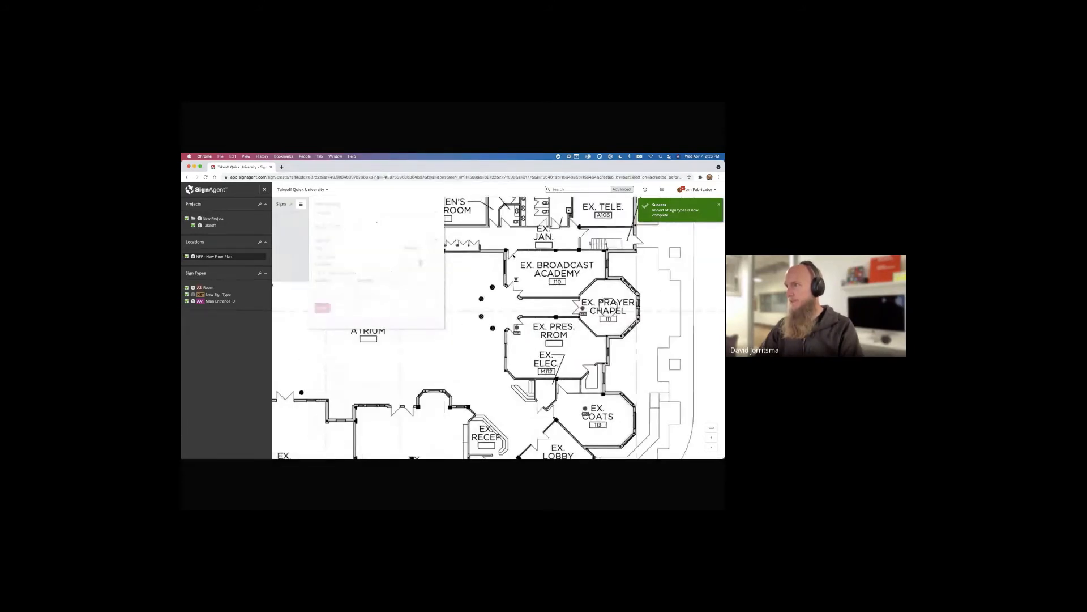
{"action": "left_click", "coordinate": [513, 254]}
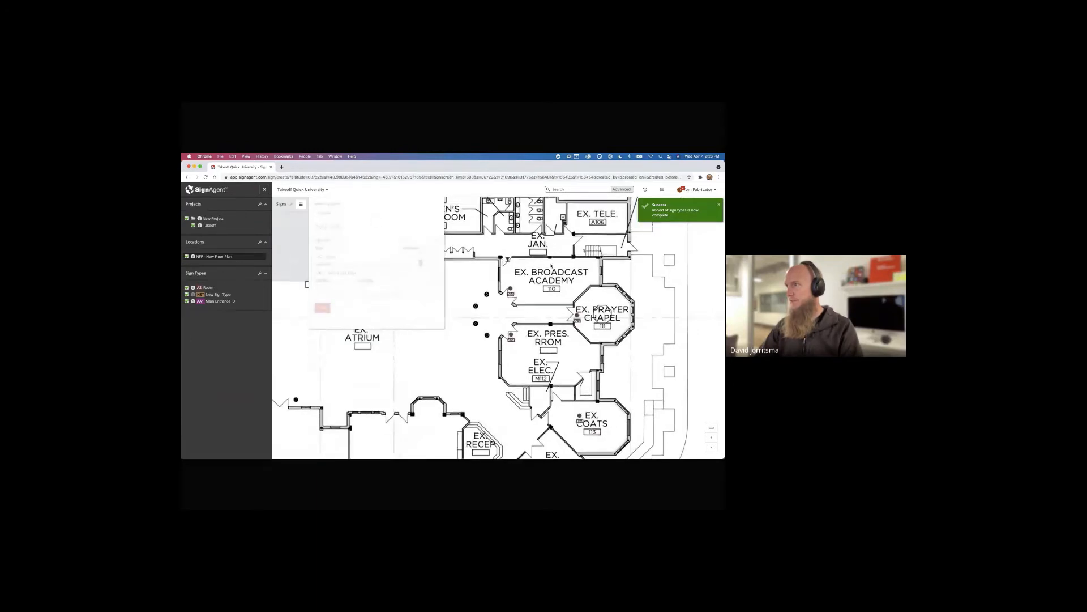
{"action": "left_click", "coordinate": [550, 270]}
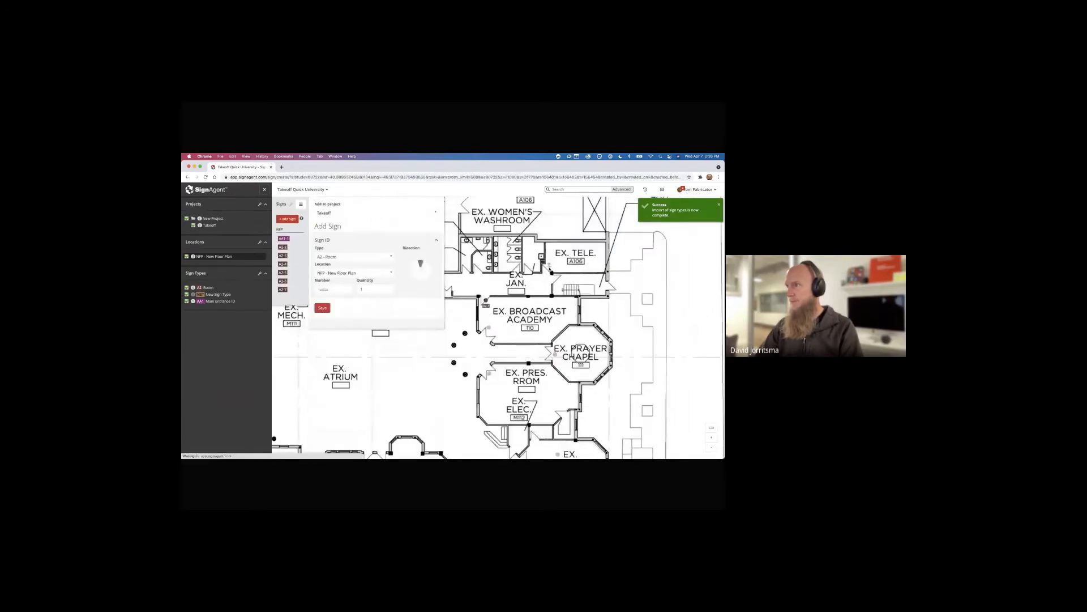
{"action": "left_click", "coordinate": [529, 269]}
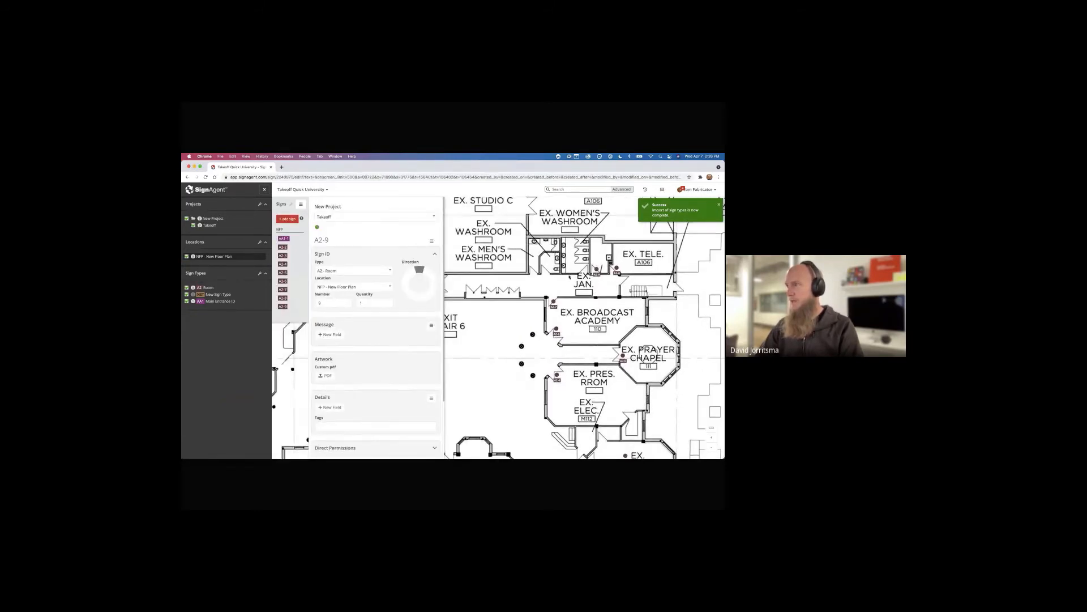
Start a new sign and create the C1 - Amenity ID sign type for it
{"action": "left_click", "coordinate": [584, 275]}
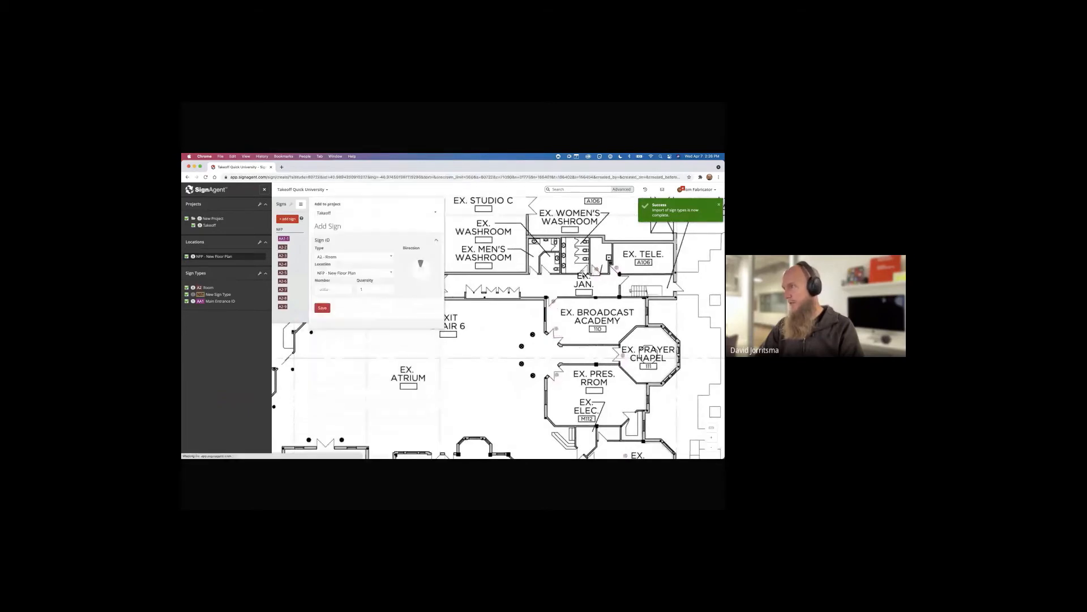
{"action": "left_click", "coordinate": [347, 257]}
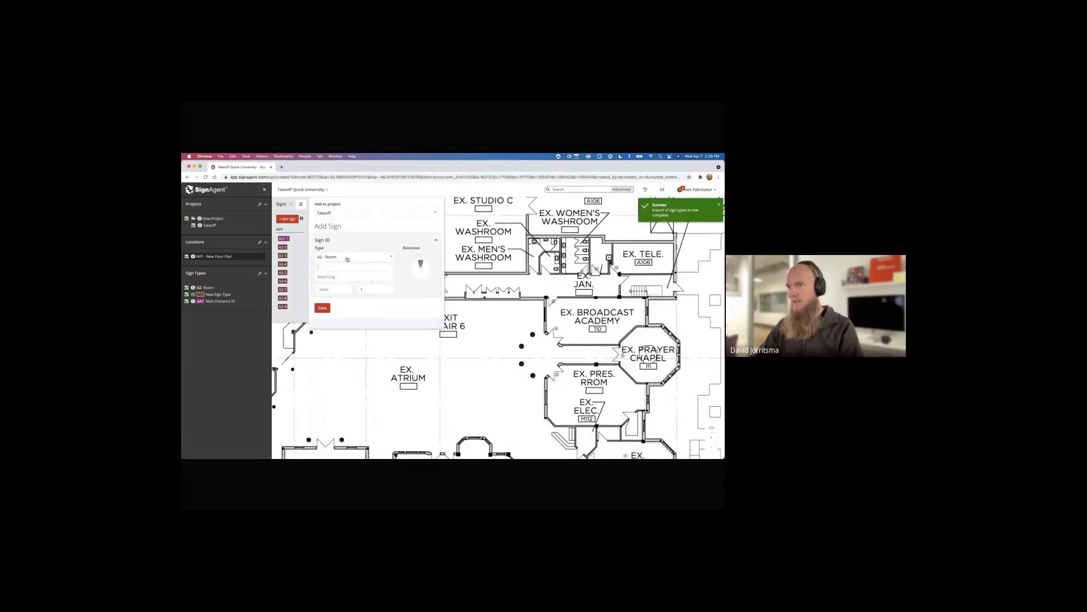
{"action": "type", "text": "C1"}
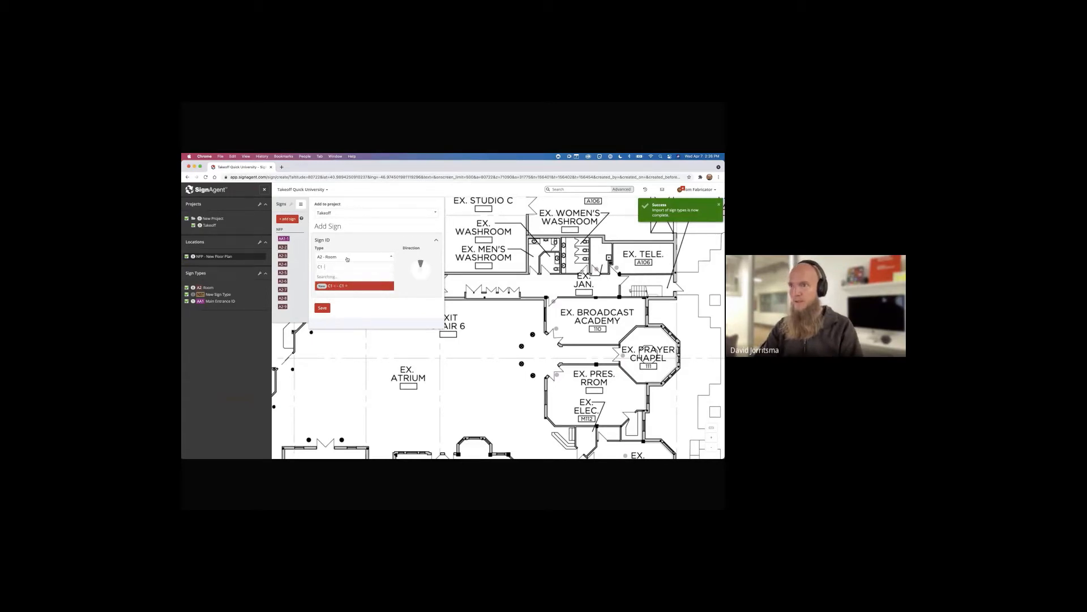
{"action": "type", "text": " - Amenity"}
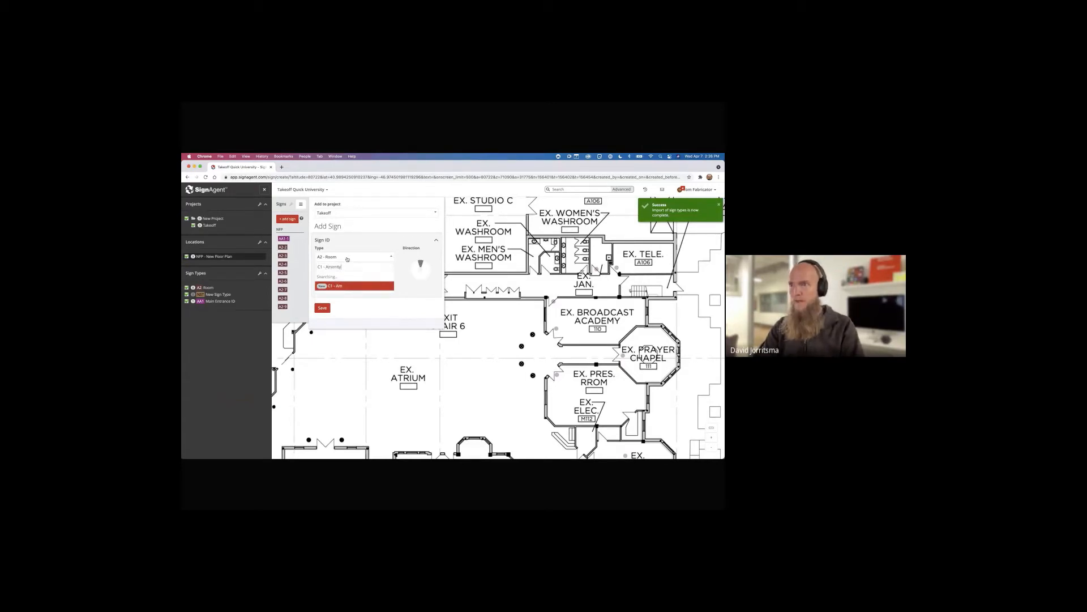
{"action": "type", "text": " ID"}
{"action": "key", "text": "Return"}
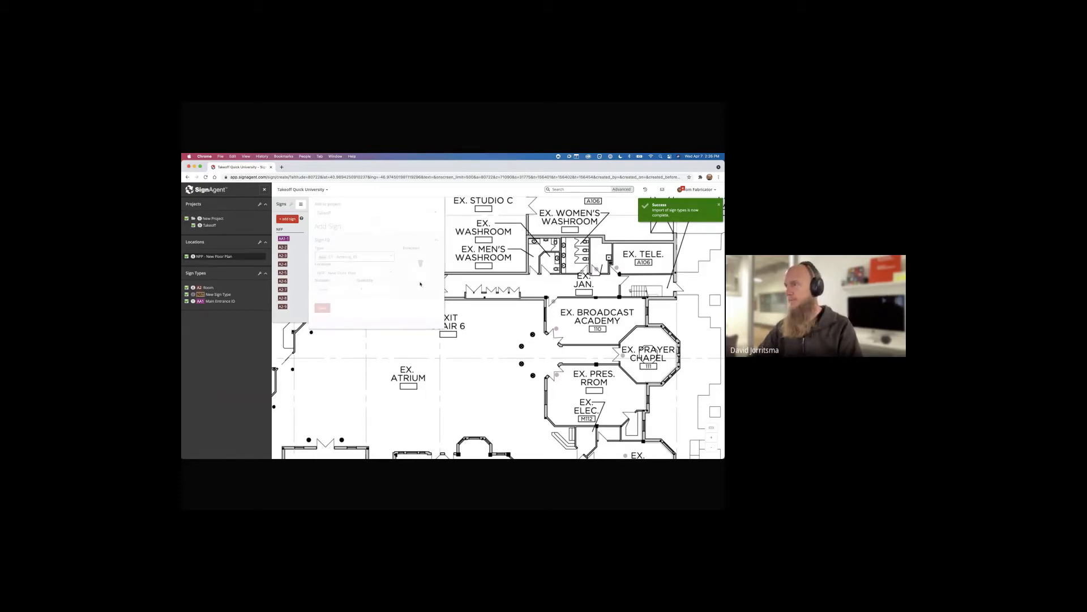
Place amenity signs C1-10 through C1-12 near the washrooms and janitor room
{"action": "left_click", "coordinate": [547, 275]}
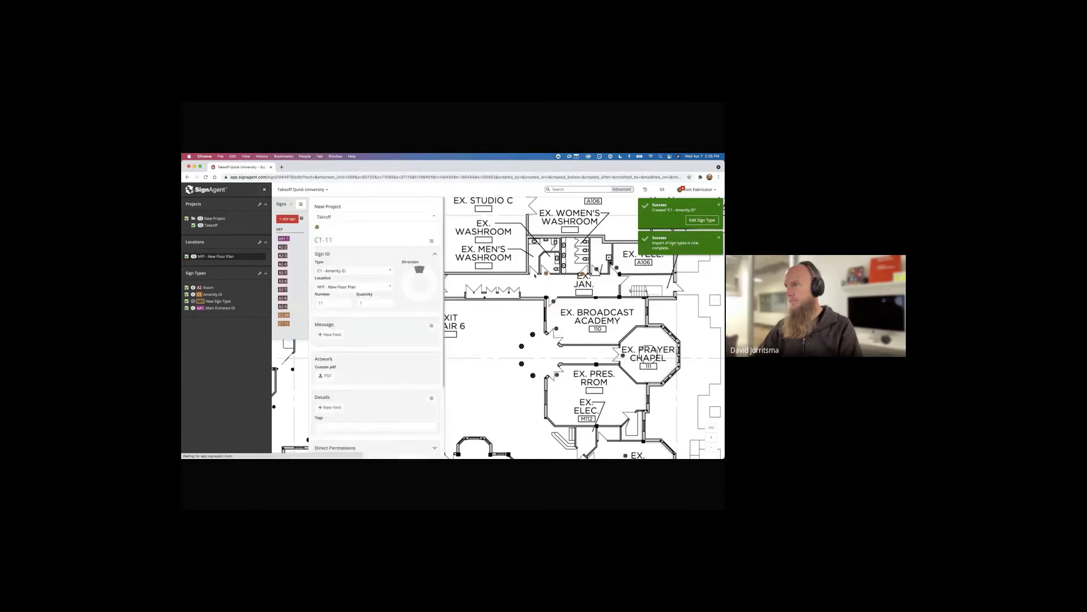
{"action": "left_click", "coordinate": [534, 274]}
{"action": "left_click", "coordinate": [322, 308]}
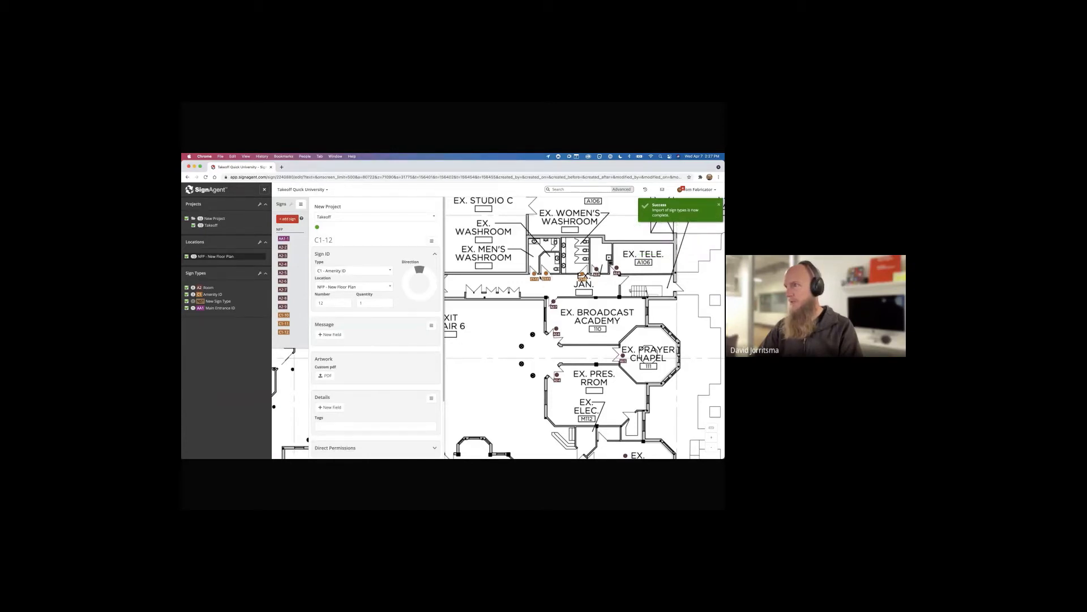
{"action": "left_click", "coordinate": [540, 277]}
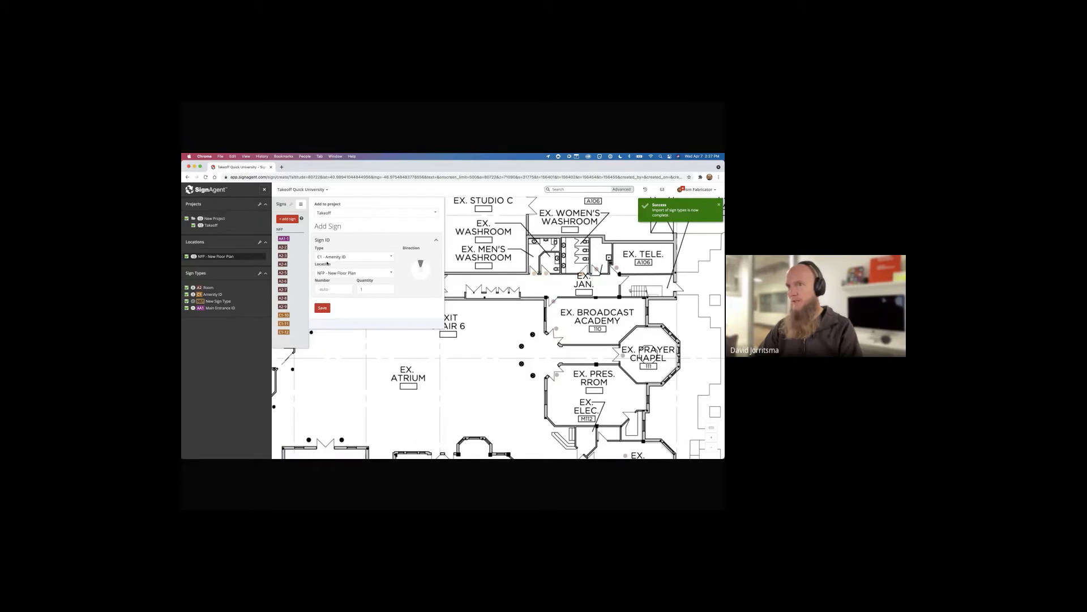
Create the C2 - Projecting Amenity sign type for sign C2-13
{"action": "left_click", "coordinate": [328, 258]}
{"action": "type", "text": "C2"}
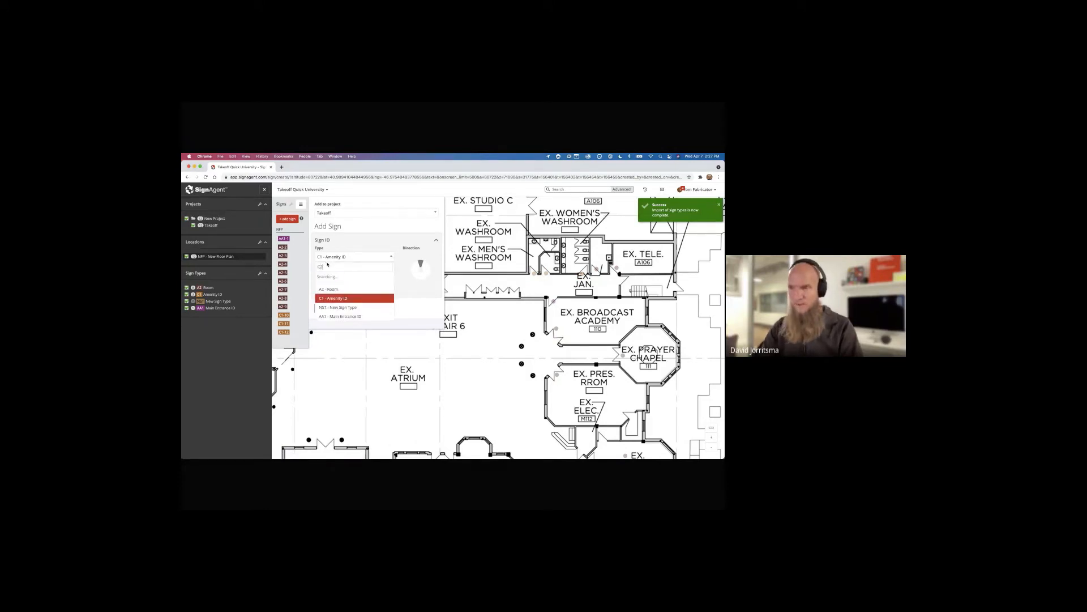
{"action": "type", "text": " -"}
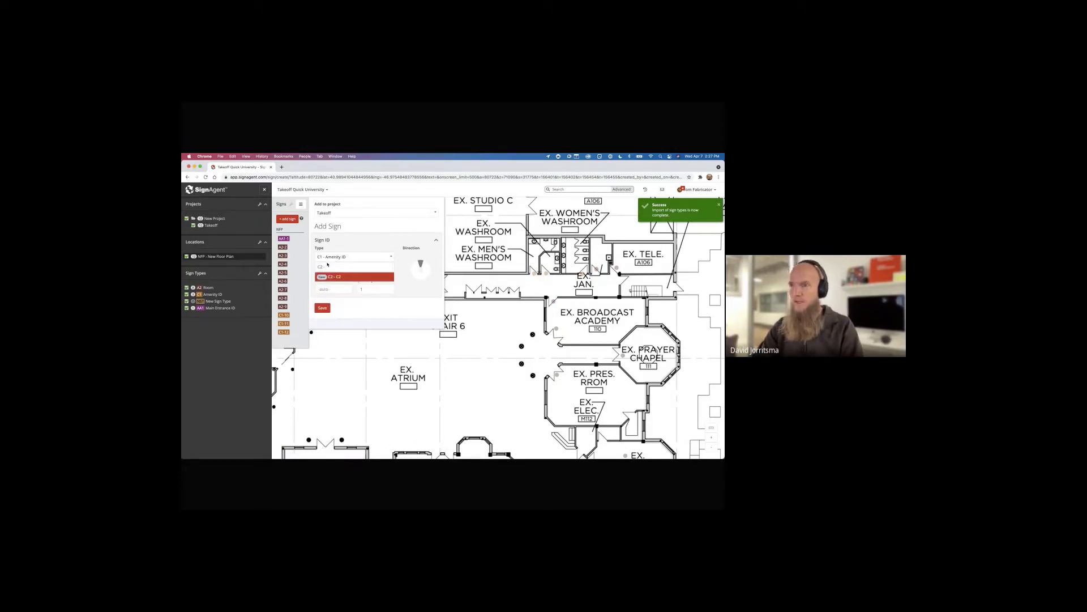
{"action": "type", "text": " Pro"}
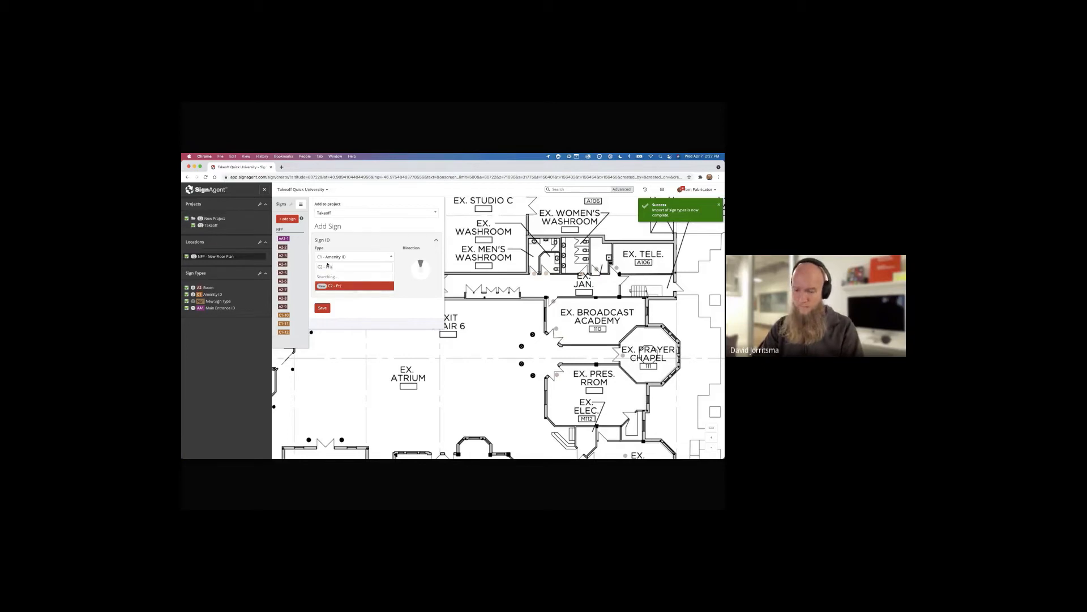
{"action": "type", "text": "jecting A"}
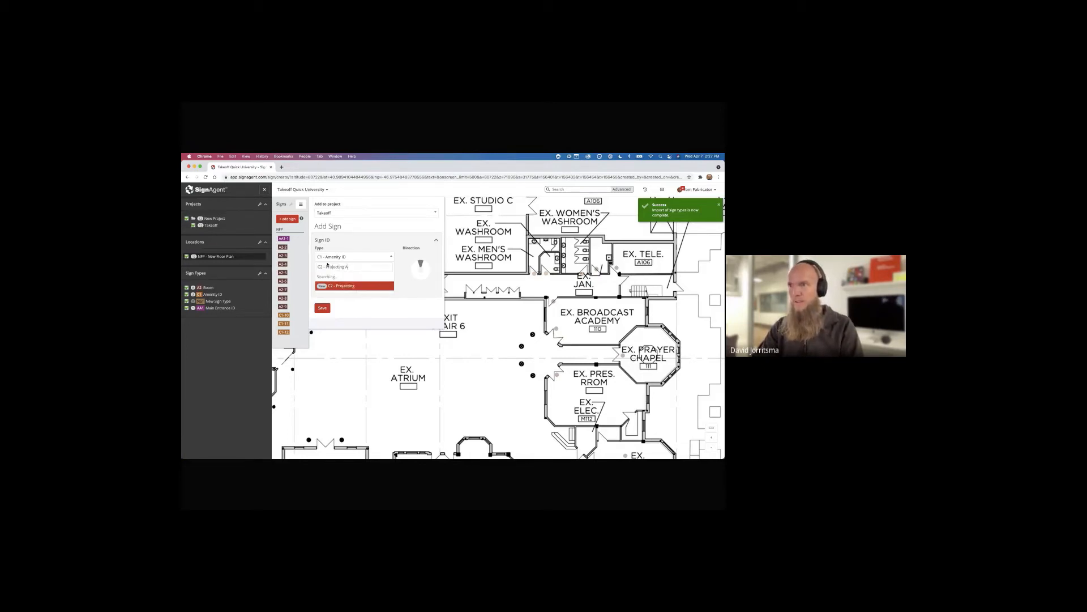
{"action": "type", "text": "menity"}
{"action": "key", "text": "Return"}
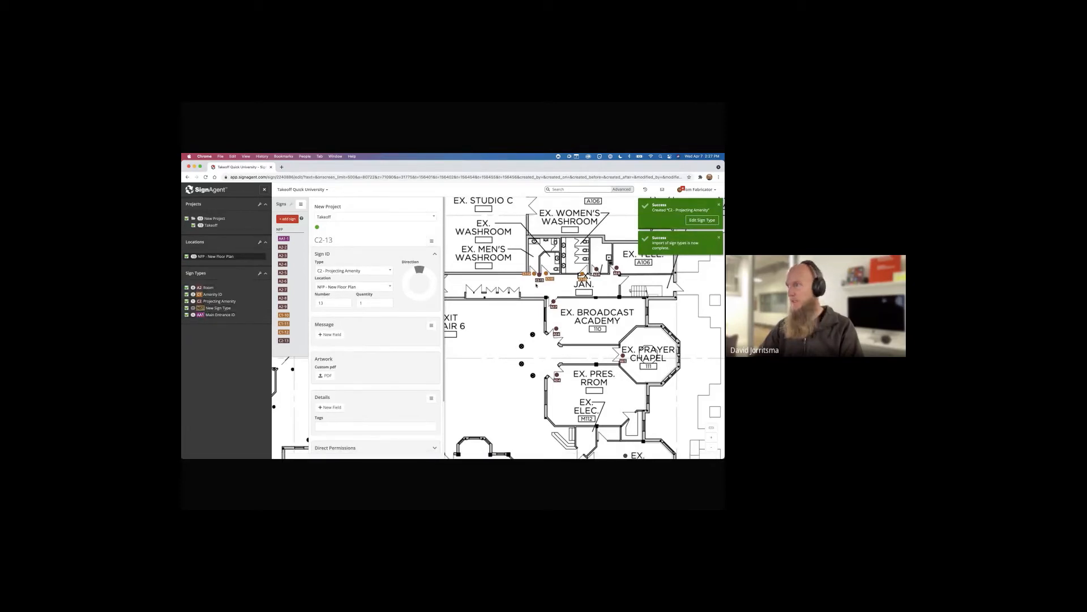
Pan to the upper control rooms and place another room sign, A2-14
{"action": "left_click_drag", "start_coordinate": [499, 308], "coordinate": [600, 343]}
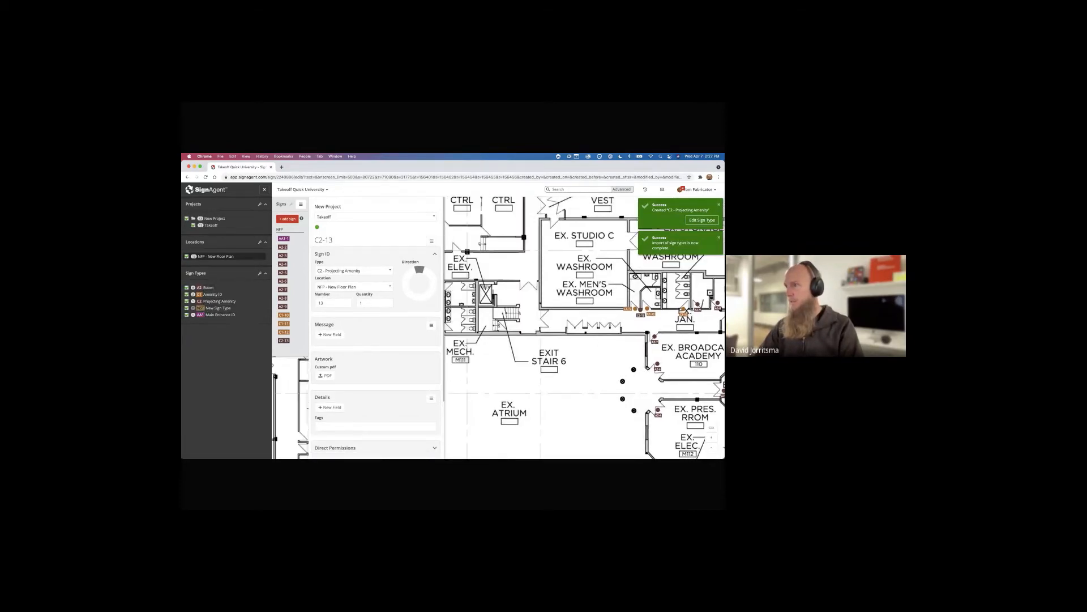
{"action": "left_click_drag", "start_coordinate": [542, 305], "coordinate": [616, 360]}
{"action": "double_click", "coordinate": [532, 306]}
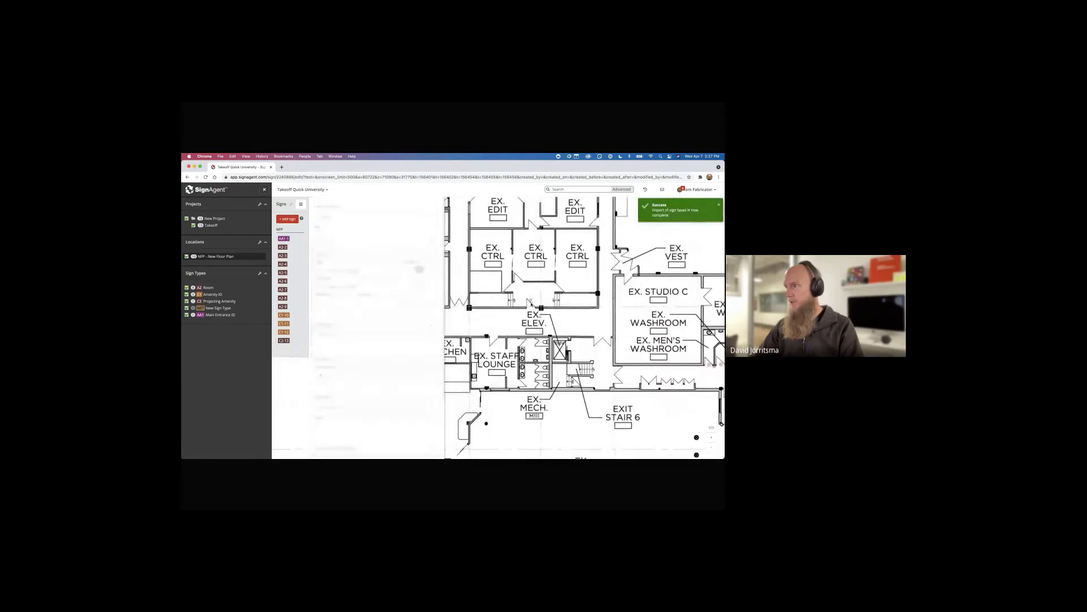
{"action": "left_click", "coordinate": [365, 259]}
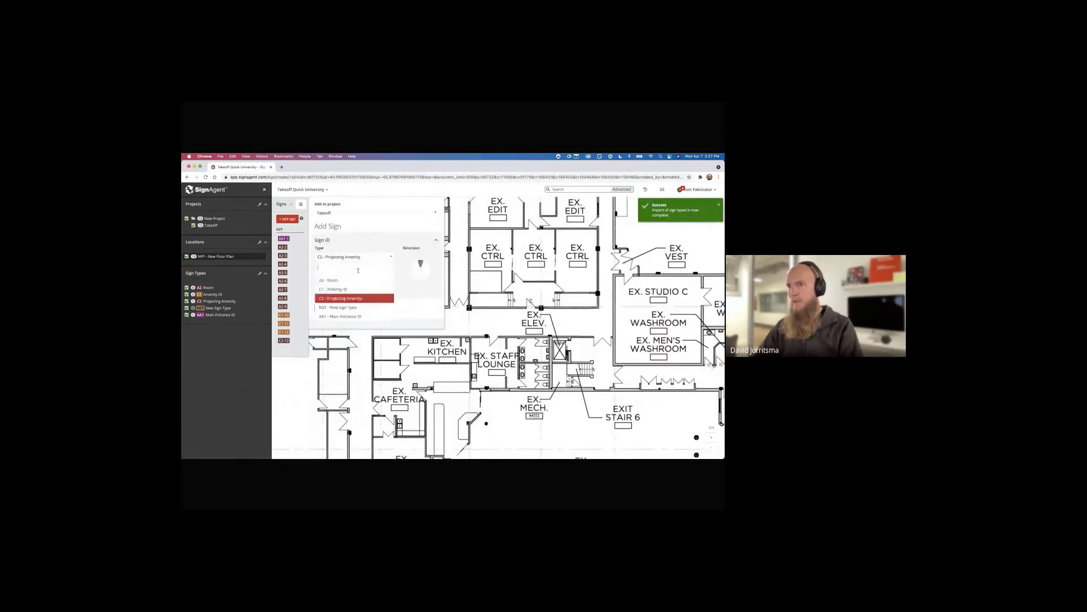
{"action": "left_click", "coordinate": [339, 289]}
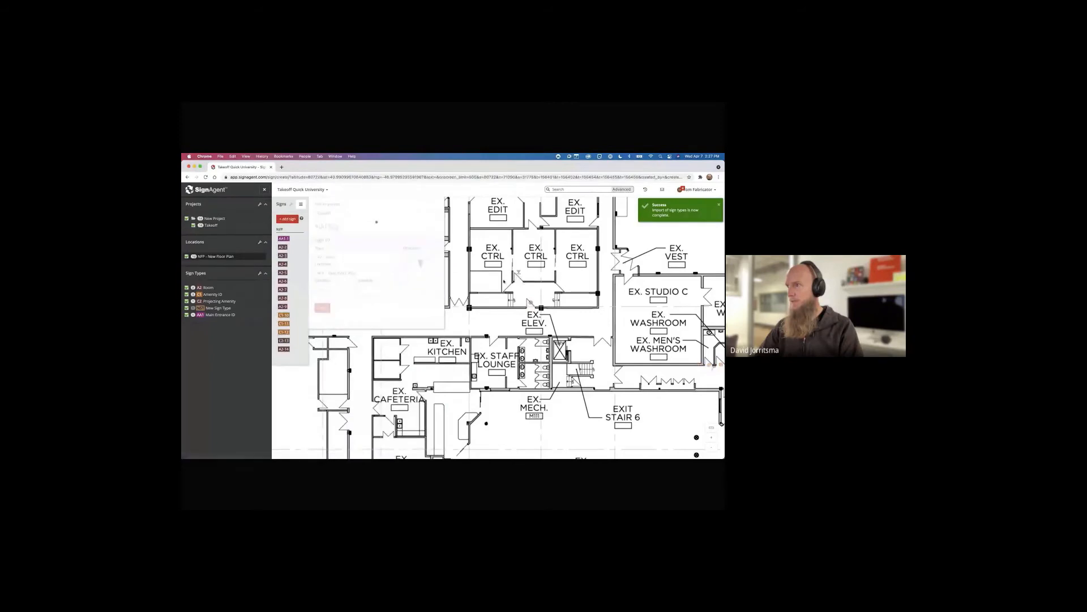
Place more A2 room signs in the offices near EX. ENGINEERING, up to A2-25
{"action": "left_click", "coordinate": [560, 287]}
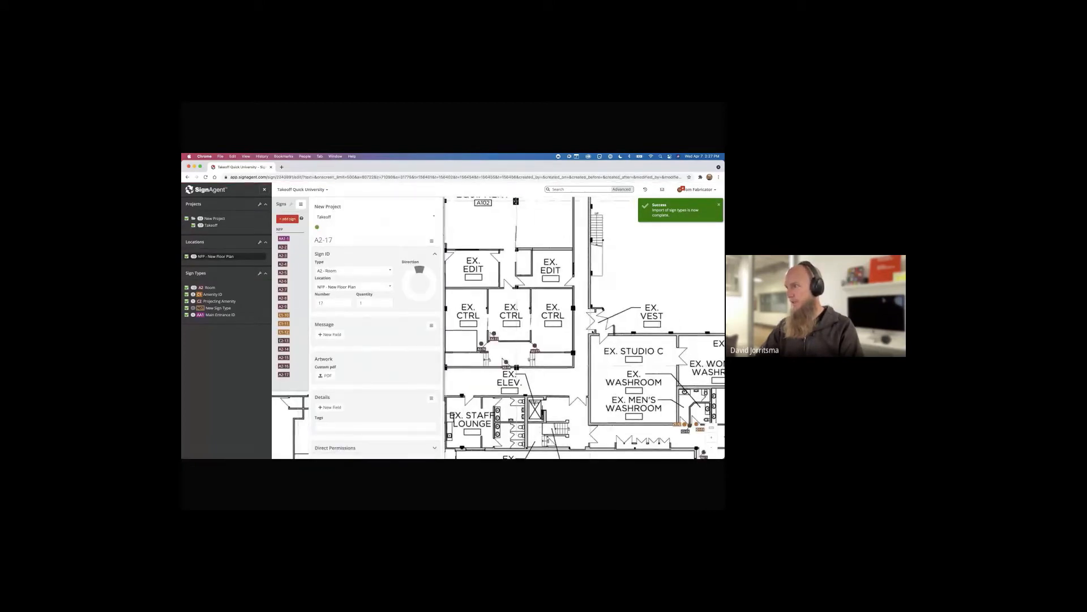
{"action": "left_click", "coordinate": [600, 322]}
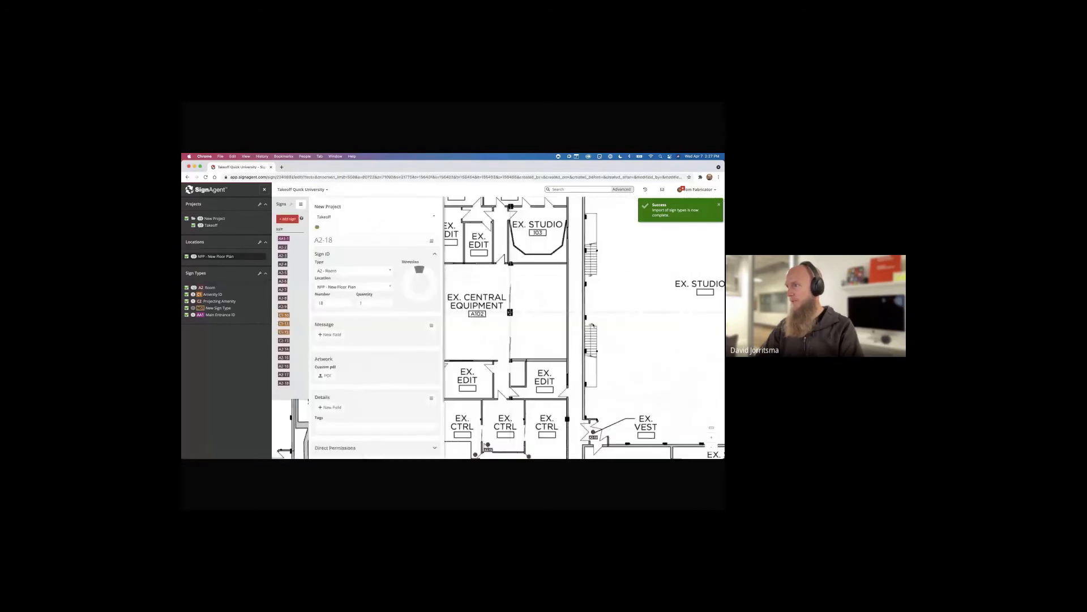
{"action": "left_click", "coordinate": [563, 385]}
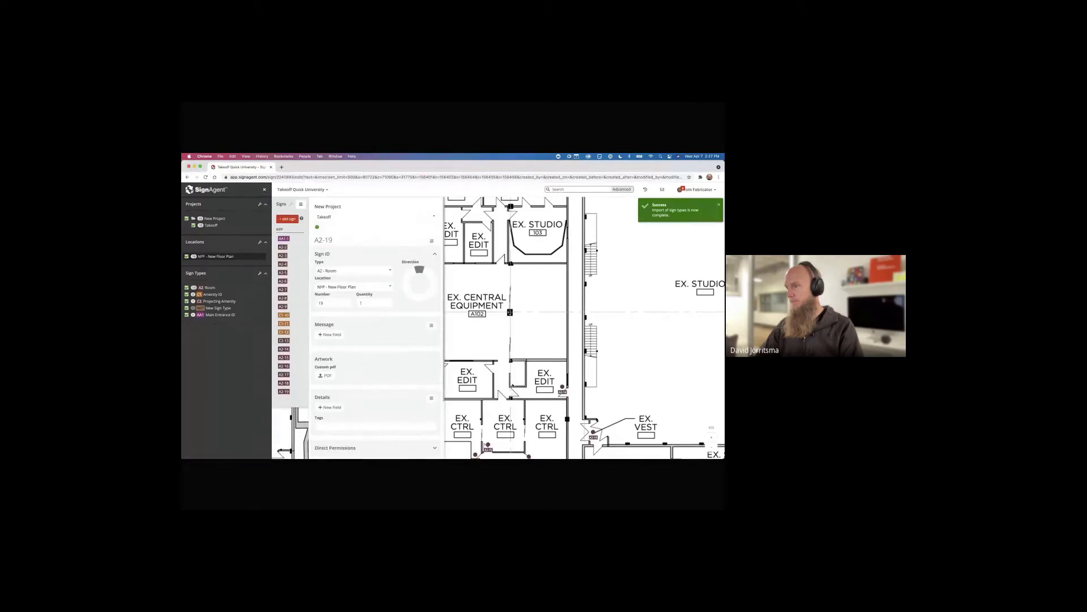
{"action": "left_click", "coordinate": [491, 374]}
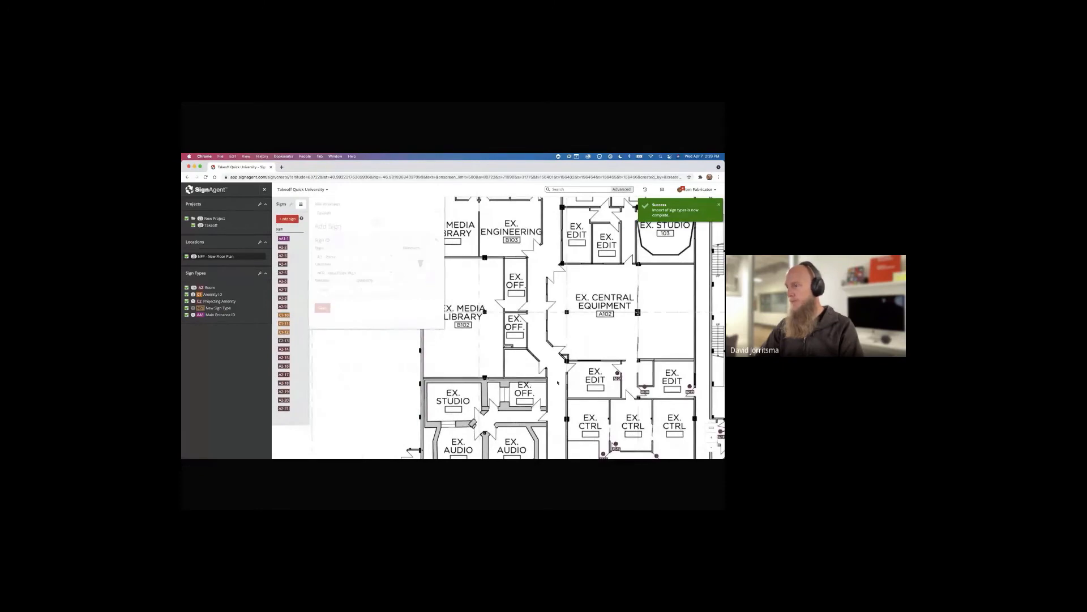
{"action": "left_click_drag", "start_coordinate": [603, 346], "coordinate": [571, 414]}
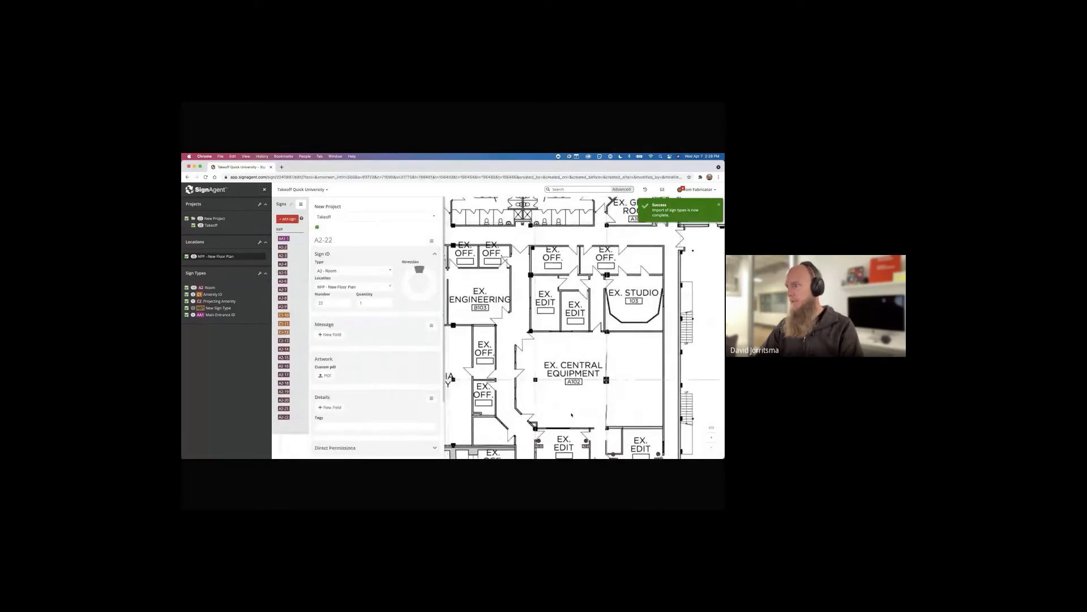
{"action": "left_click", "coordinate": [529, 414]}
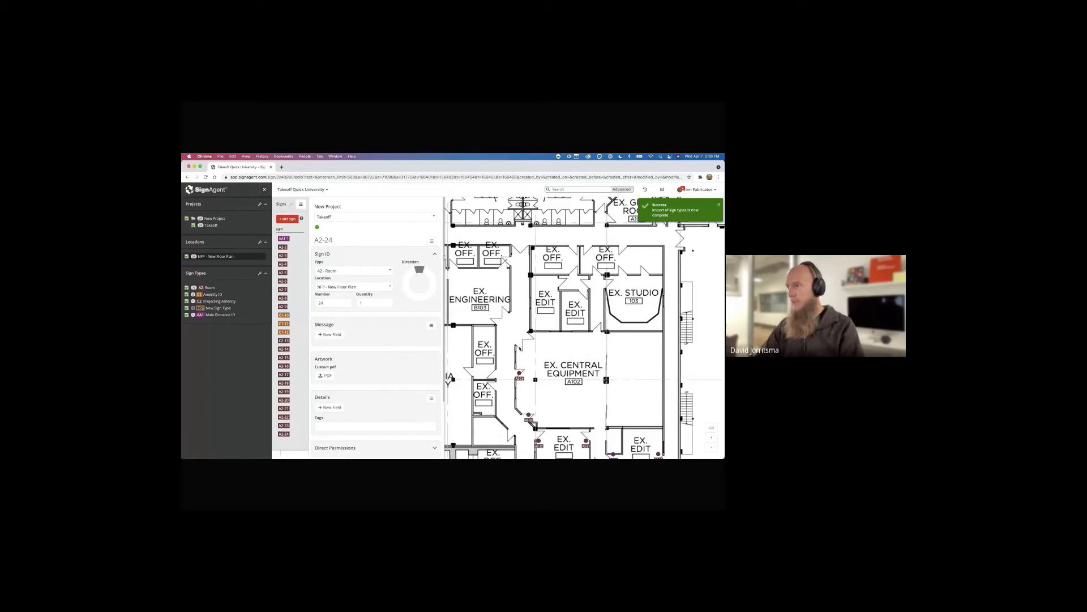
{"action": "left_click", "coordinate": [519, 348]}
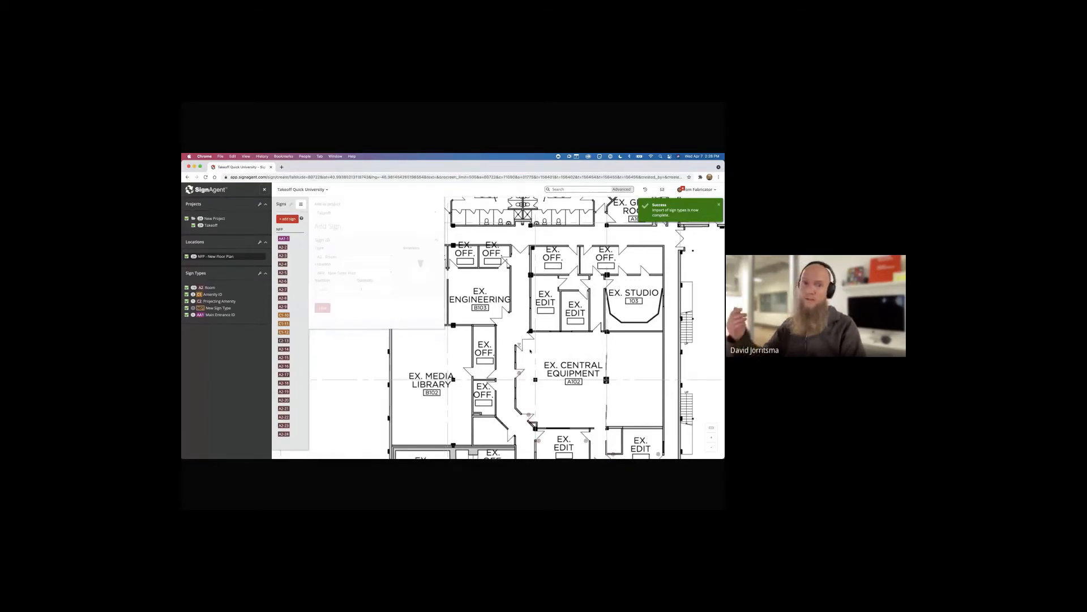
Zoom out and marquee-select signs A2-14 through A2-25
{"action": "scroll", "coordinate": [570, 350], "scroll_direction": "down", "scroll_amount": 4}
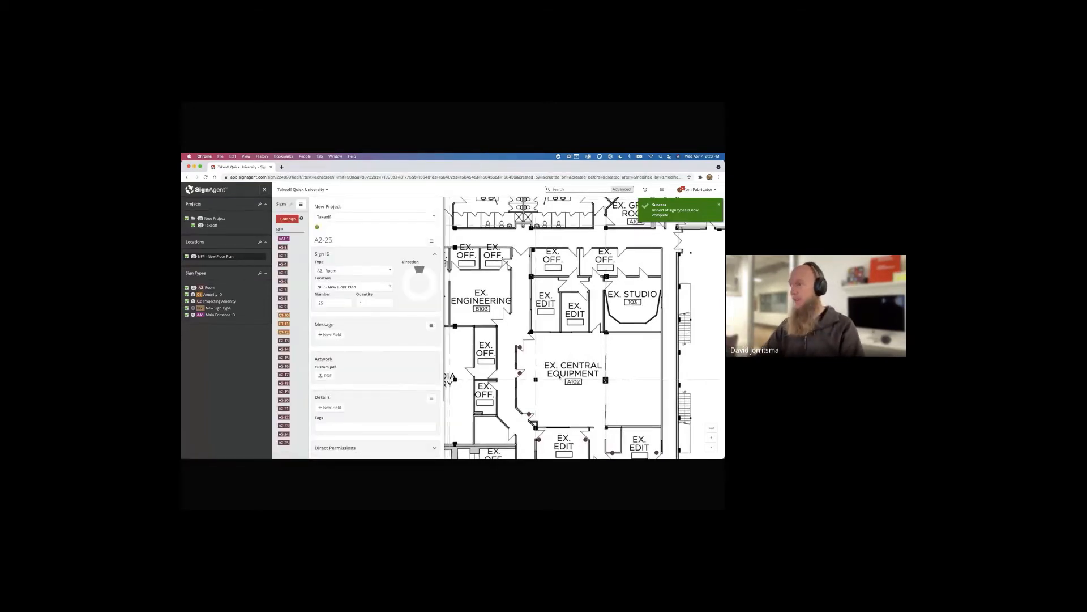
{"action": "left_click_drag", "start_coordinate": [560, 382], "coordinate": [522, 269]}
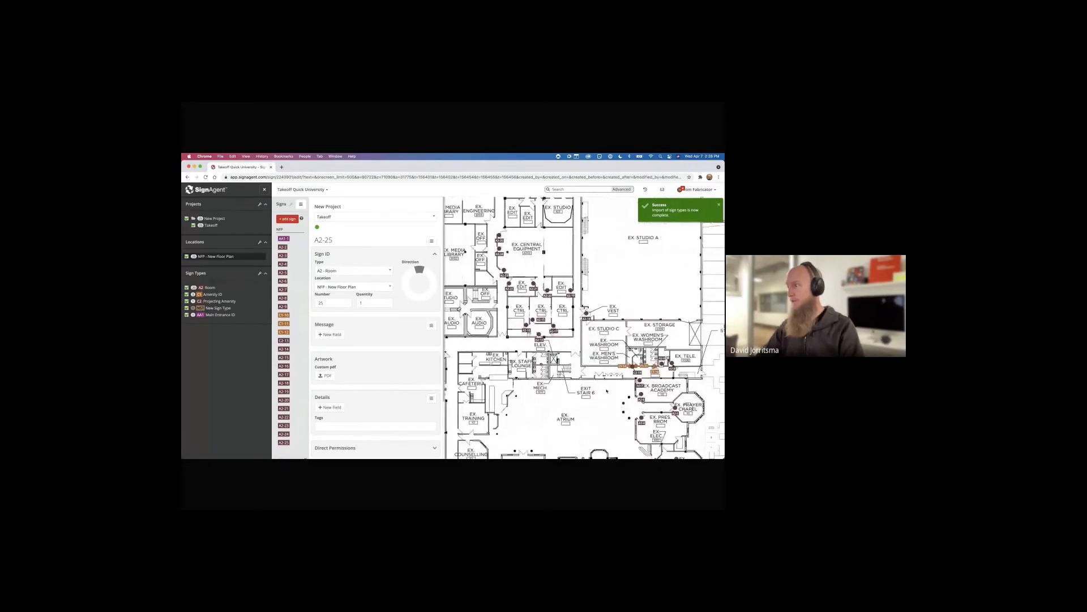
{"action": "left_click_drag", "start_coordinate": [606, 391], "coordinate": [590, 376]}
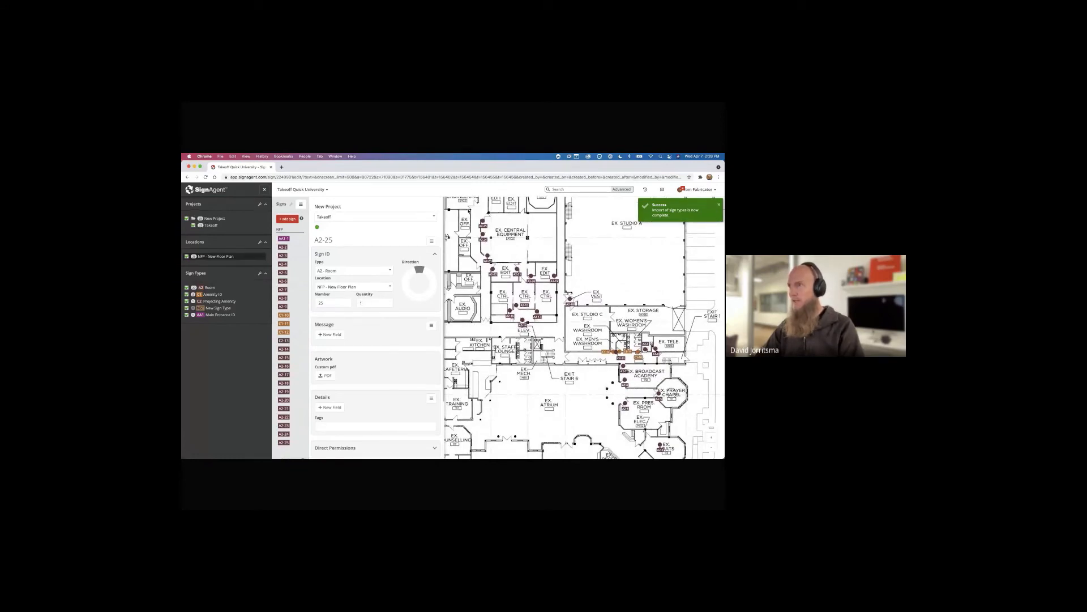
{"action": "left_click_drag", "start_coordinate": [469, 211], "coordinate": [582, 350]}
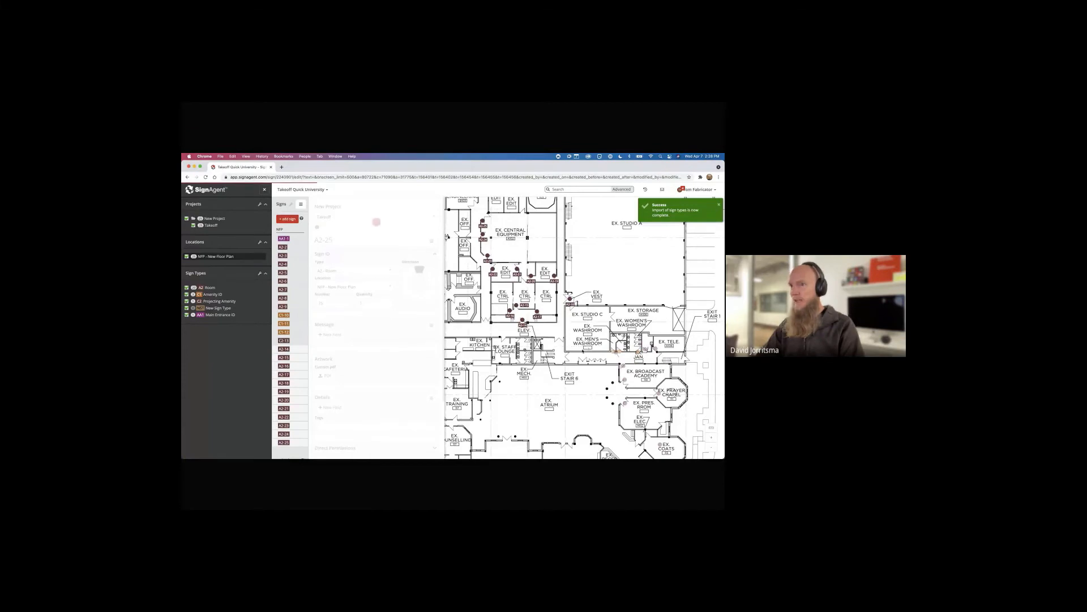
Set quantity 2 on the twelve grouped signs A2-14 to A2-25, then show the A2 Room type options
{"action": "left_click", "coordinate": [433, 241]}
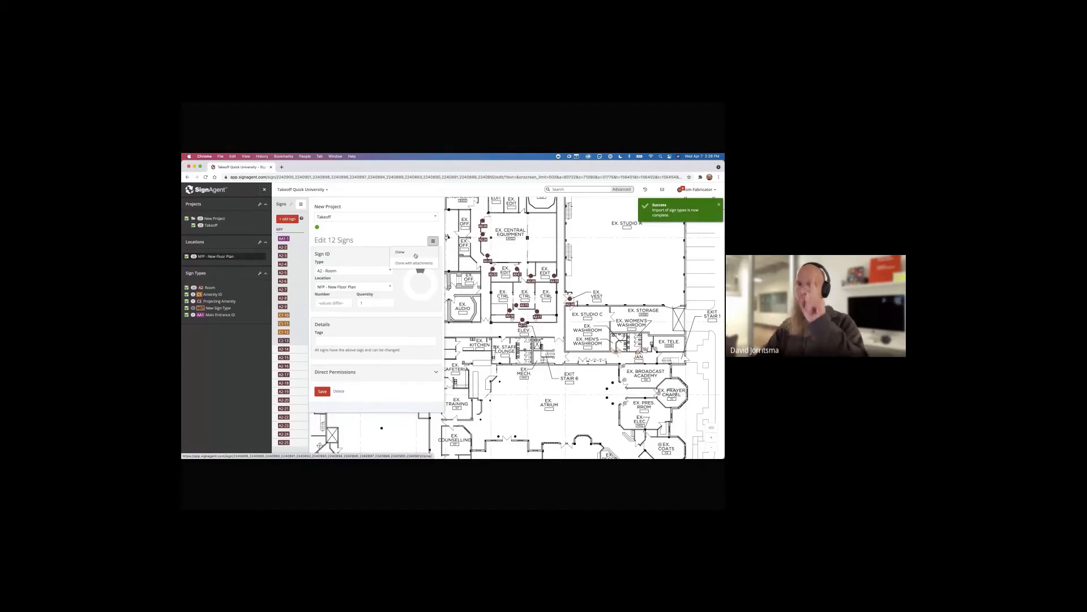
{"action": "left_click", "coordinate": [378, 254]}
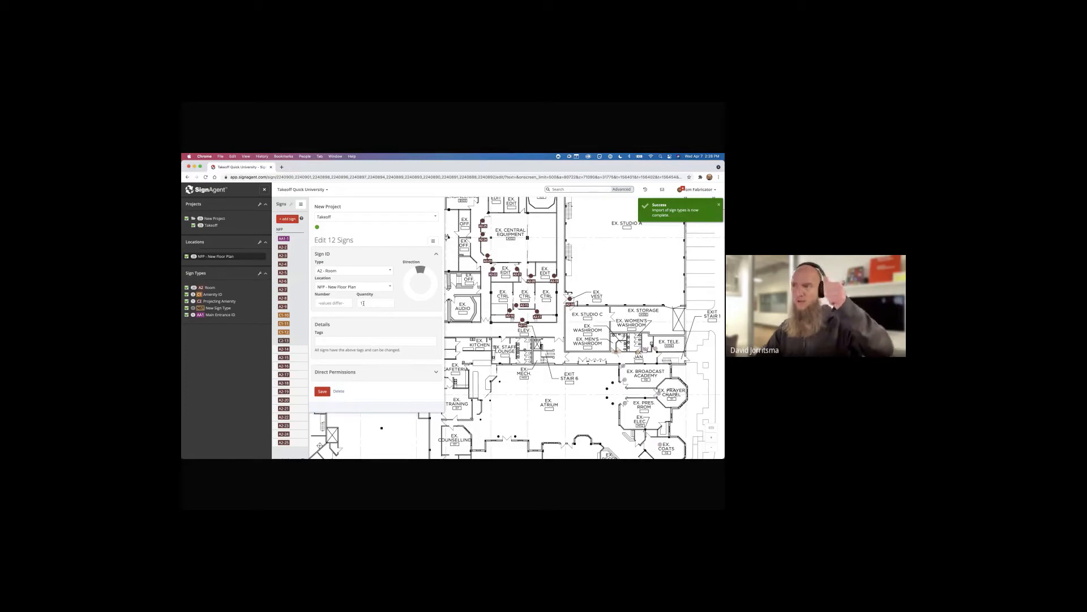
{"action": "left_click", "coordinate": [363, 303]}
{"action": "type", "text": "2"}
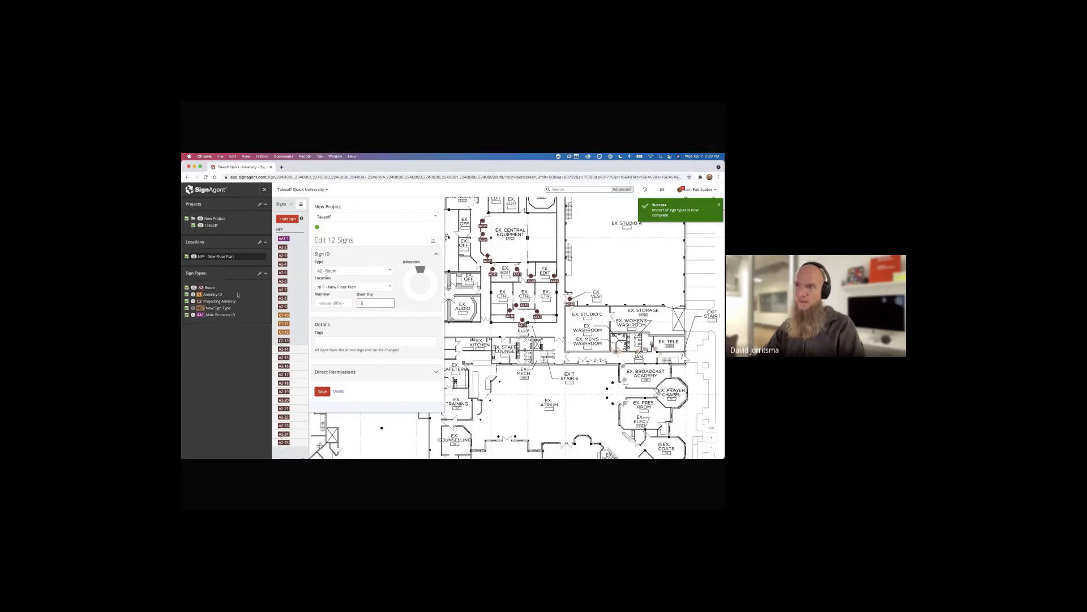
{"action": "left_click", "coordinate": [363, 329]}
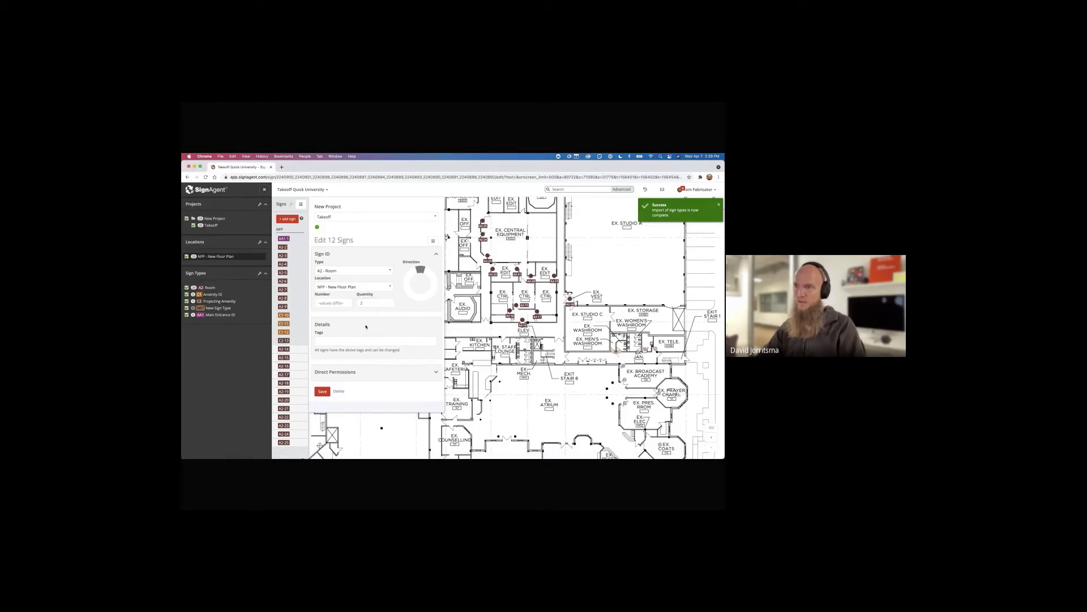
{"action": "left_click", "coordinate": [464, 314]}
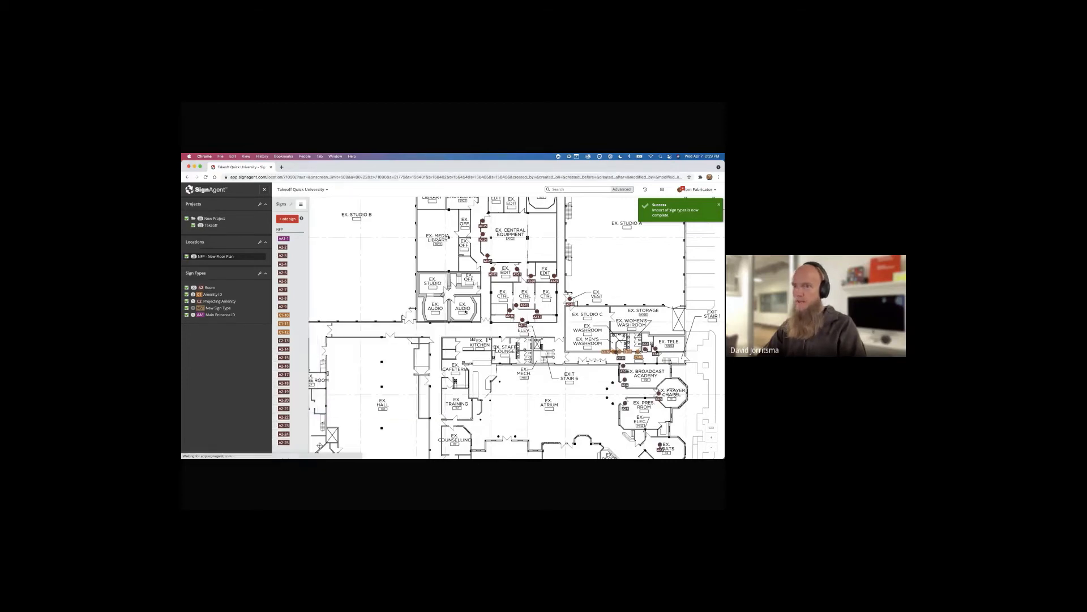
{"action": "left_click", "coordinate": [206, 288]}
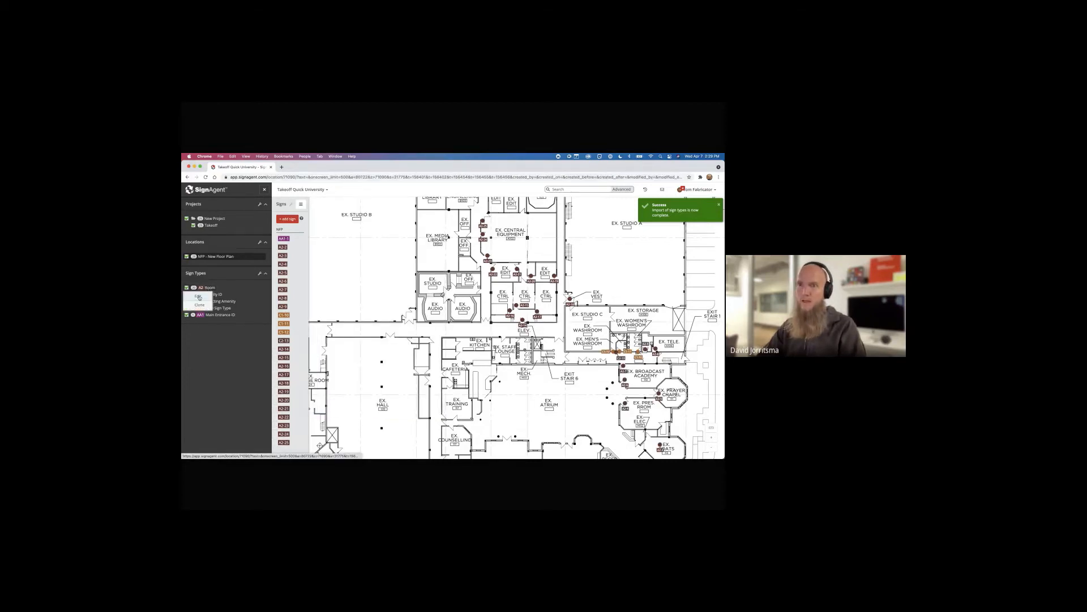
Set the unit costs for the A2 Room type and 250.00 for C1 Amenity ID
{"action": "left_click", "coordinate": [199, 297]}
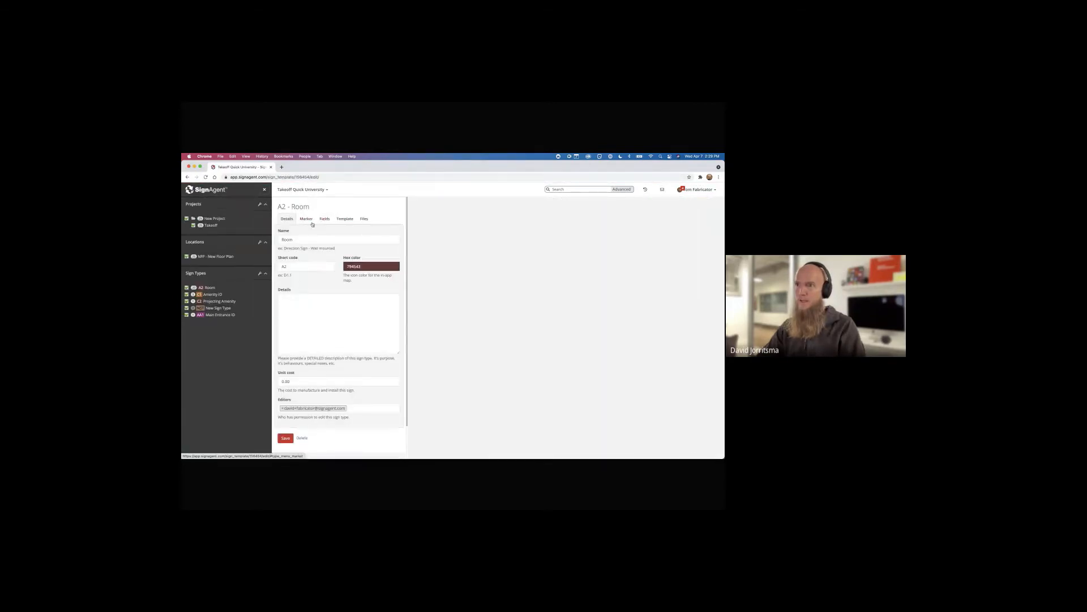
{"action": "left_click", "coordinate": [279, 381]}
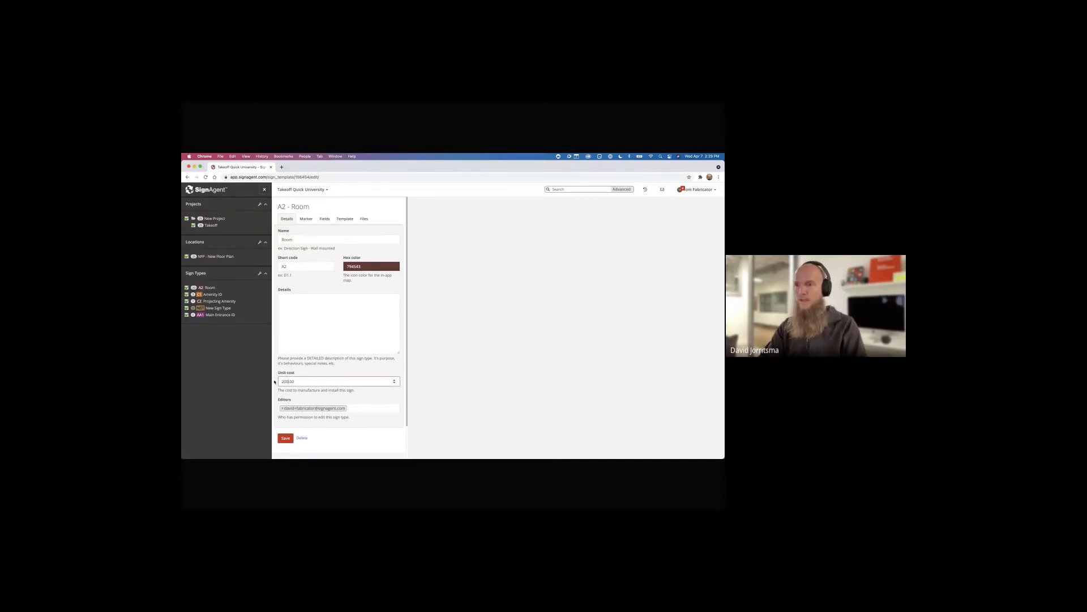
{"action": "key", "text": "Return"}
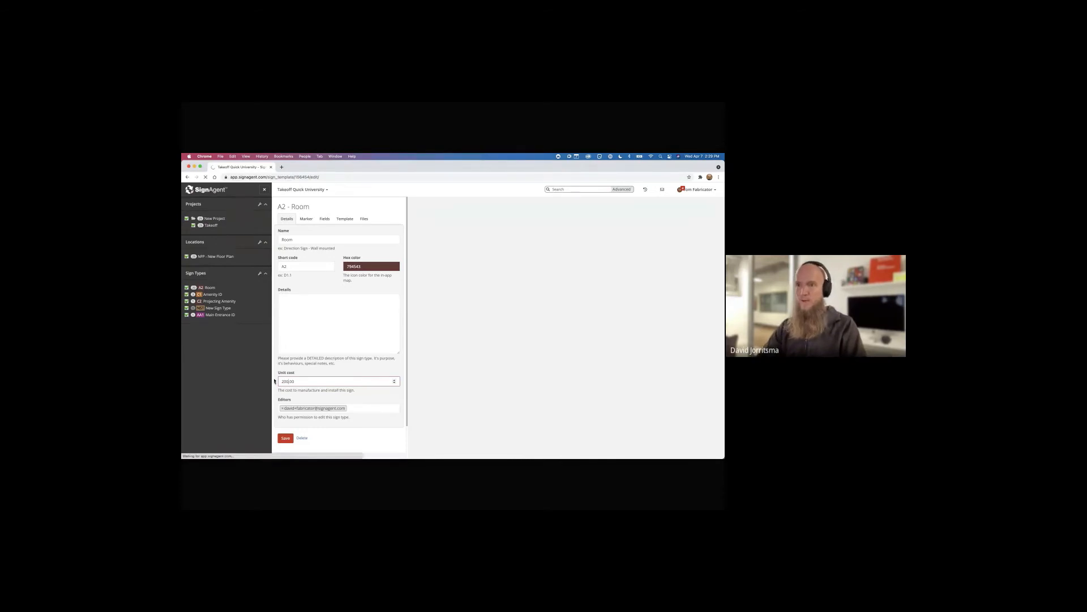
{"action": "left_click", "coordinate": [205, 294]}
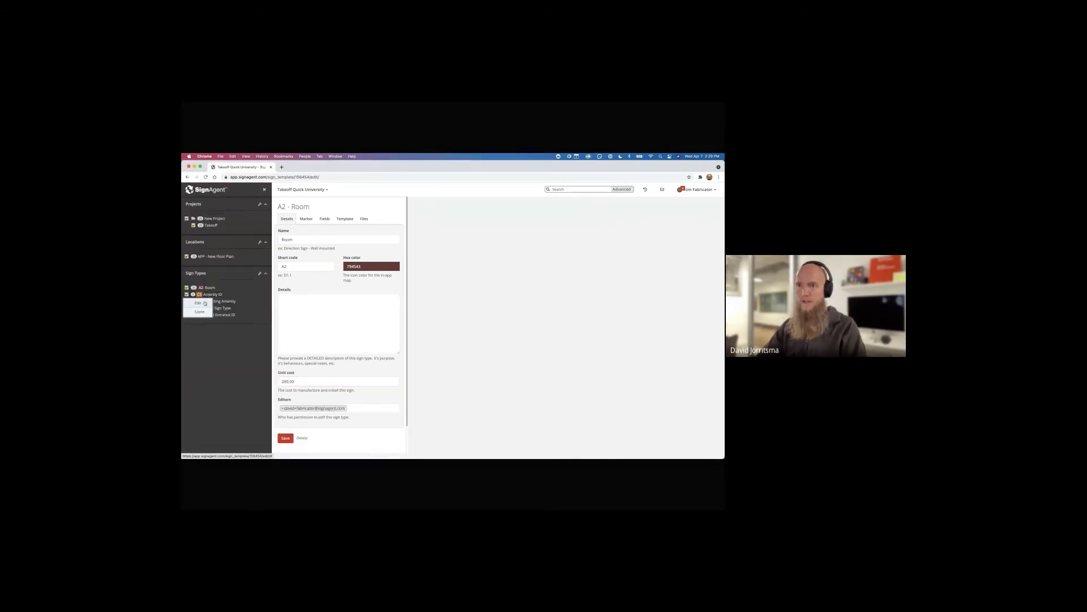
{"action": "left_click", "coordinate": [205, 303]}
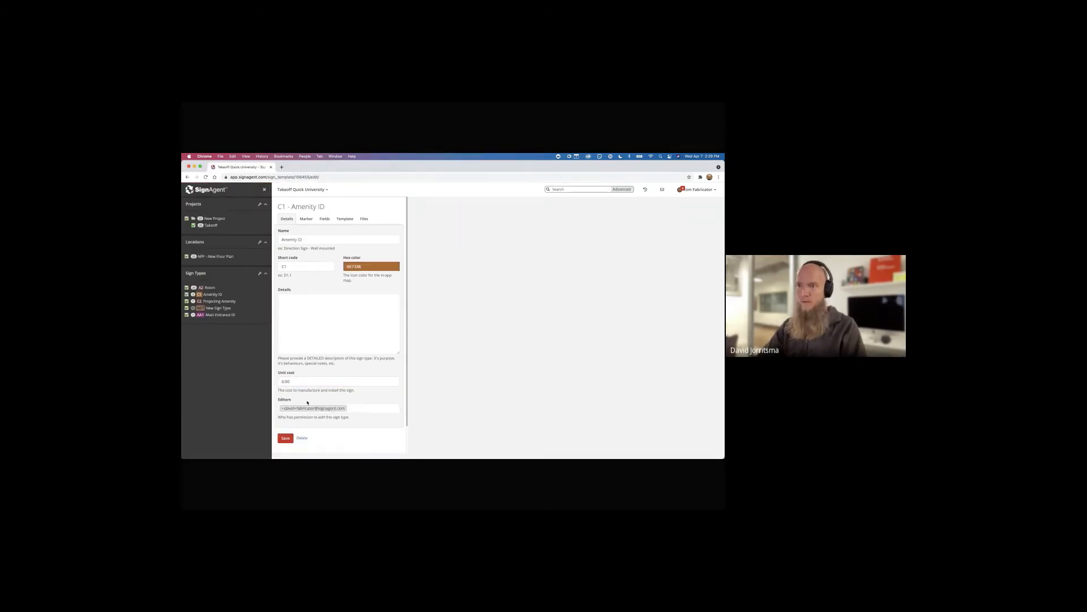
{"action": "left_click", "coordinate": [282, 381]}
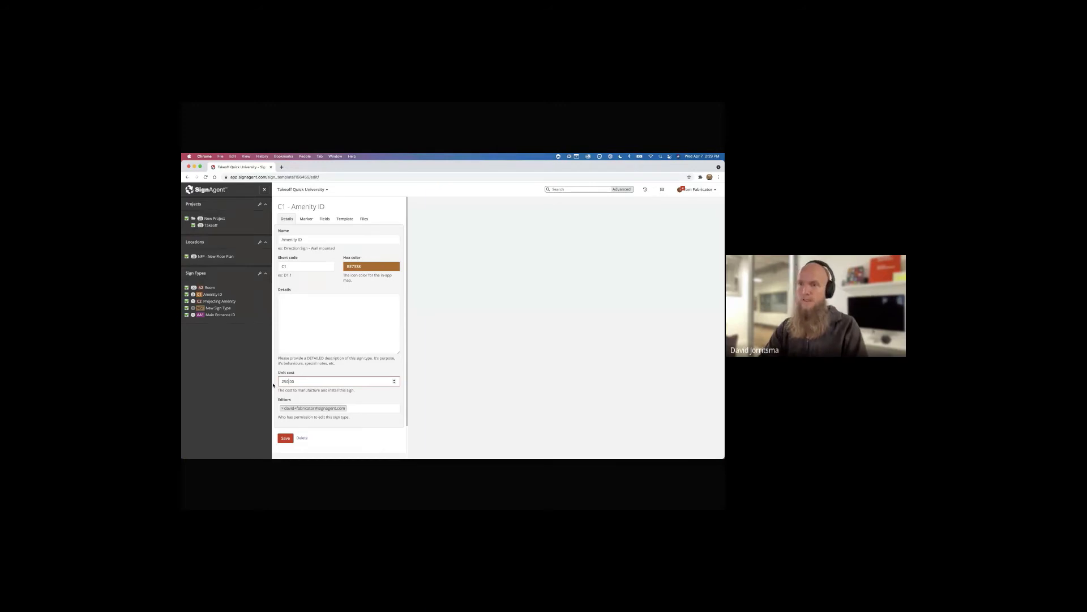
{"action": "key", "text": "Return"}
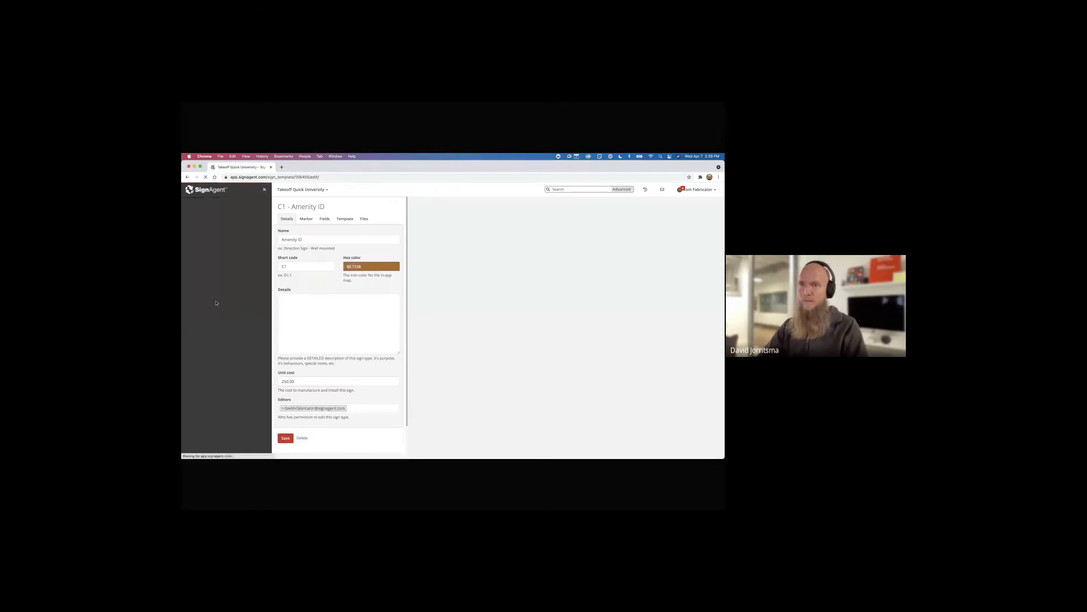
Set unit costs of 450.00 for Projecting Amenity and 1000.00 for Main Entrance ID
{"action": "left_click", "coordinate": [216, 301]}
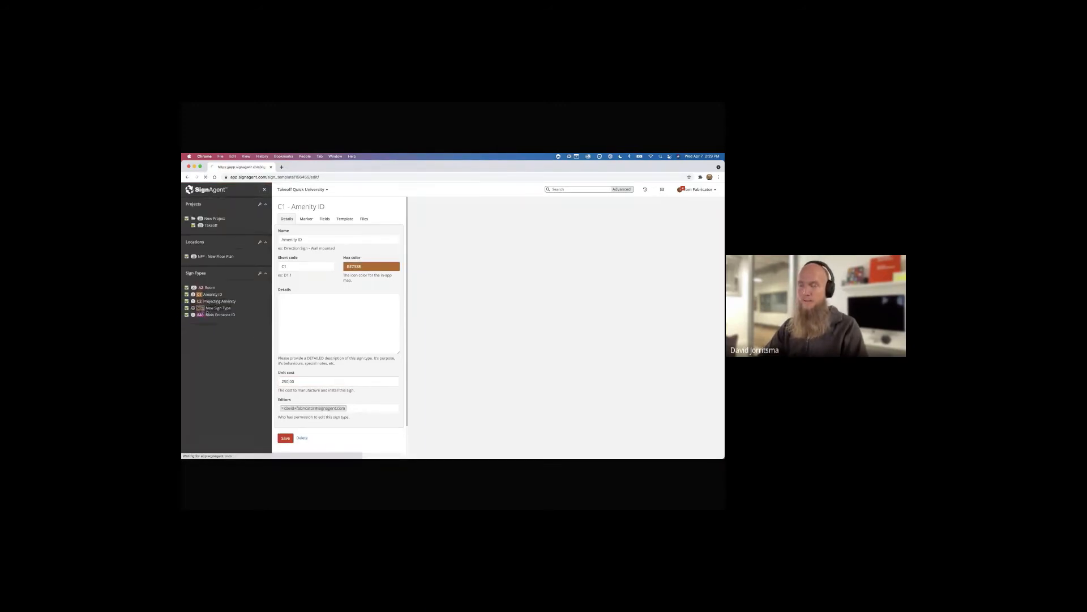
{"action": "left_click", "coordinate": [284, 381]}
{"action": "type", "text": "450"}
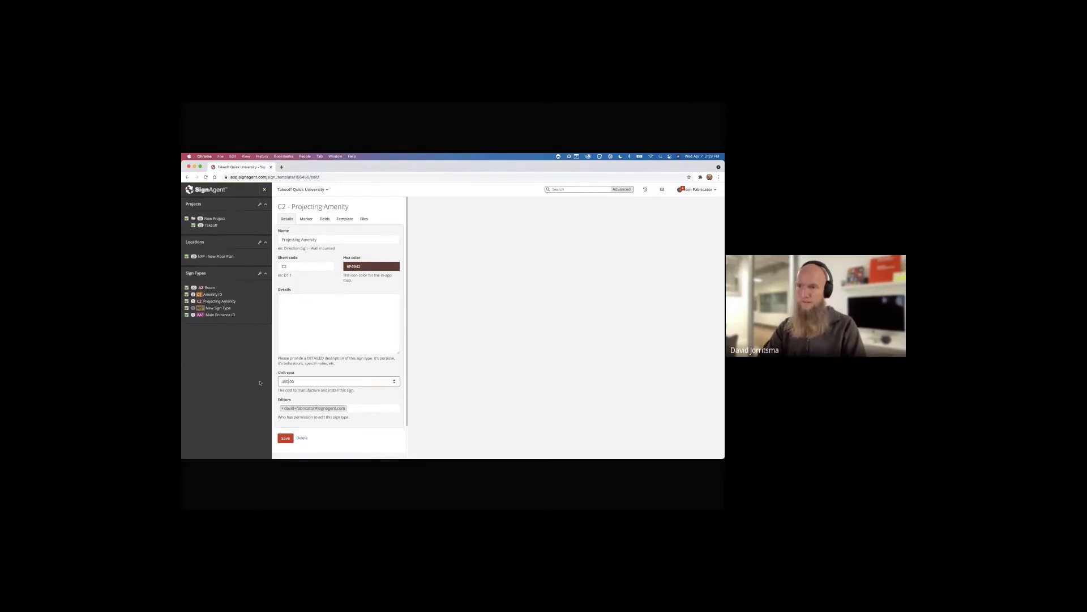
{"action": "key", "text": "Return"}
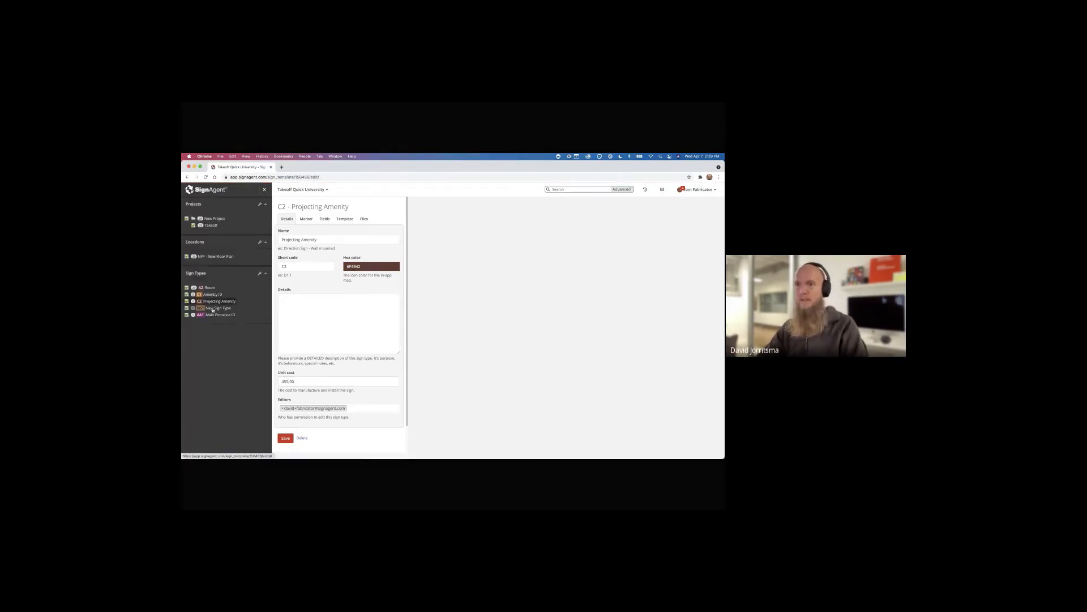
{"action": "left_click", "coordinate": [219, 315]}
{"action": "left_click", "coordinate": [209, 327]}
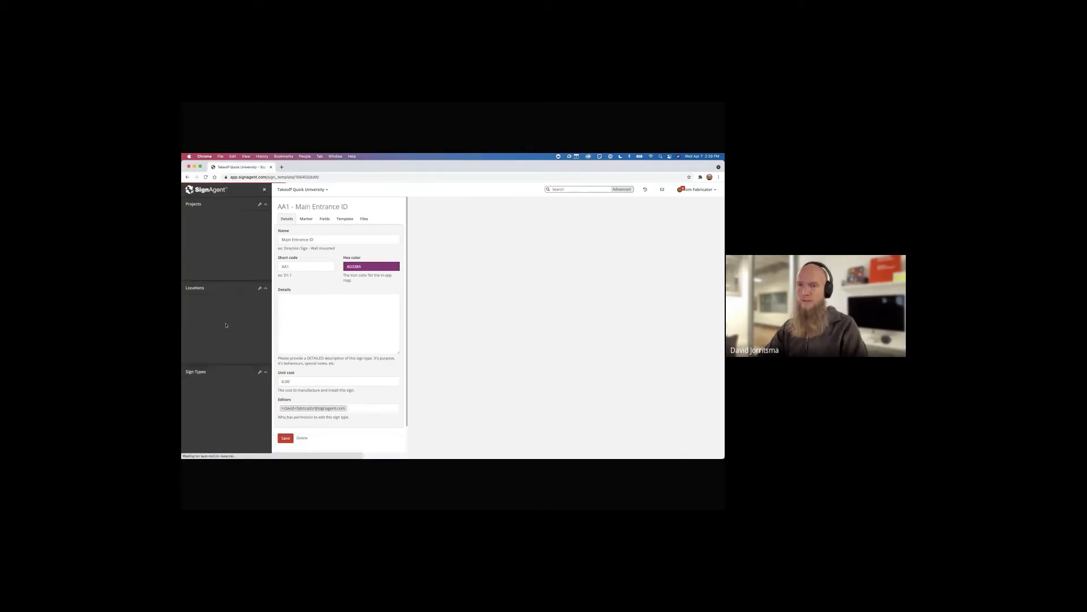
{"action": "left_click", "coordinate": [283, 381]}
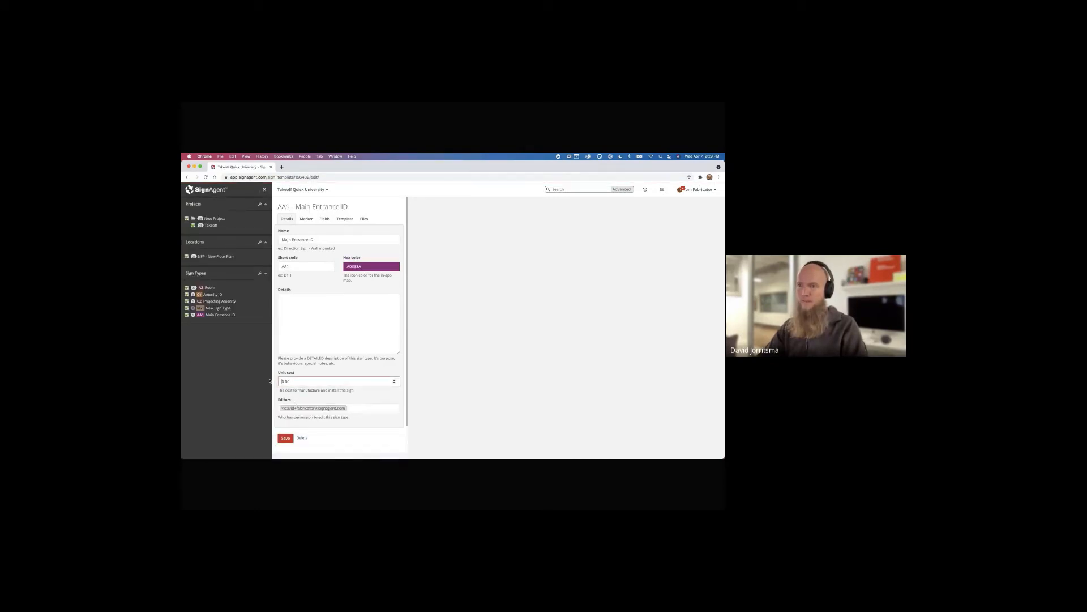
{"action": "type", "text": "100"}
{"action": "key", "text": "Return"}
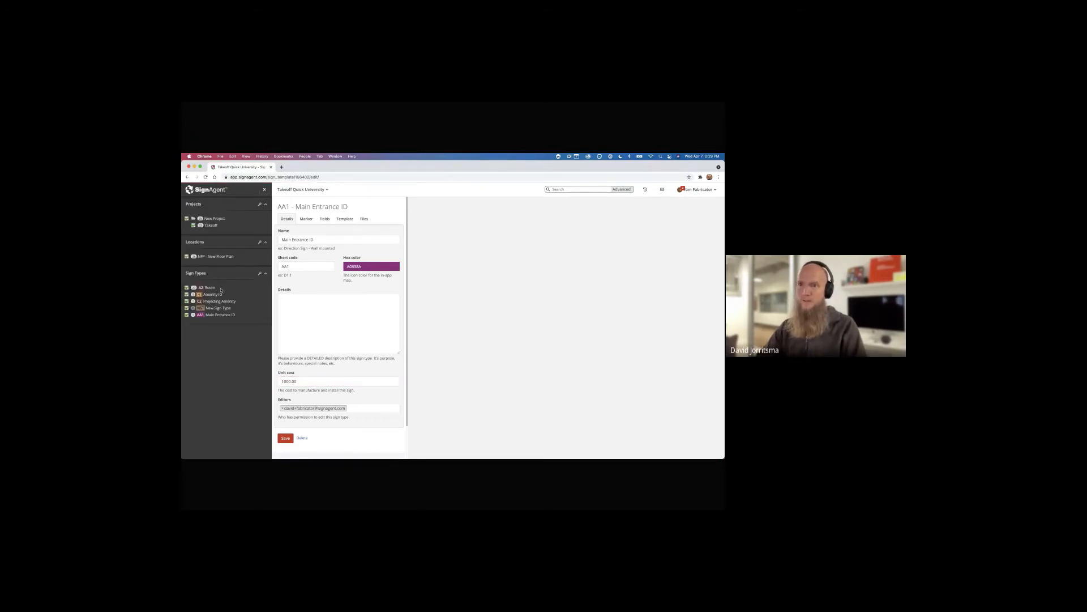
Delete the default New Sign Type
{"action": "left_click", "coordinate": [200, 307]}
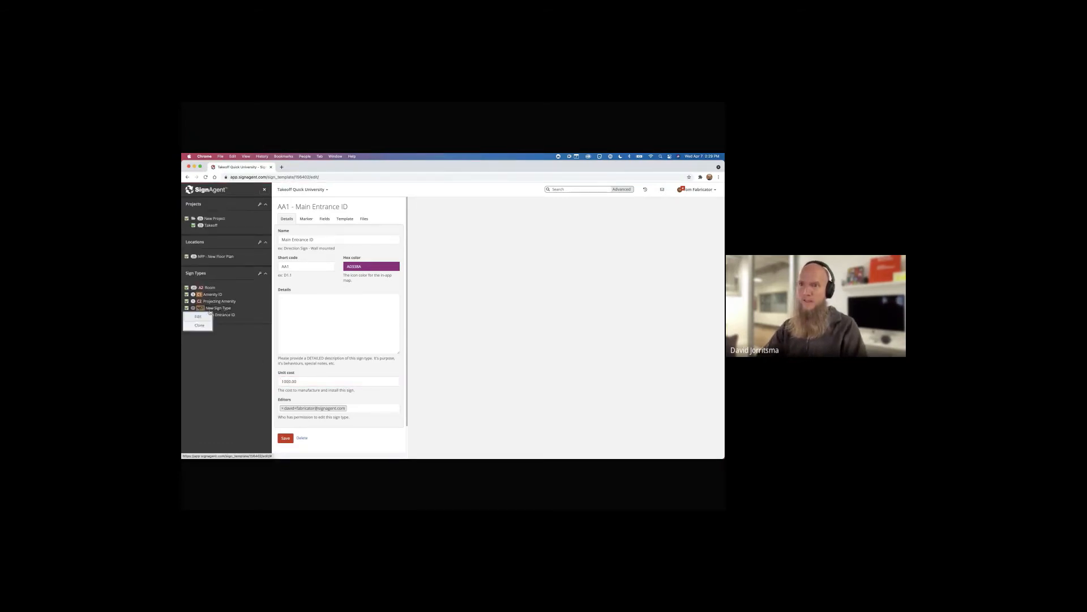
{"action": "left_click", "coordinate": [201, 317]}
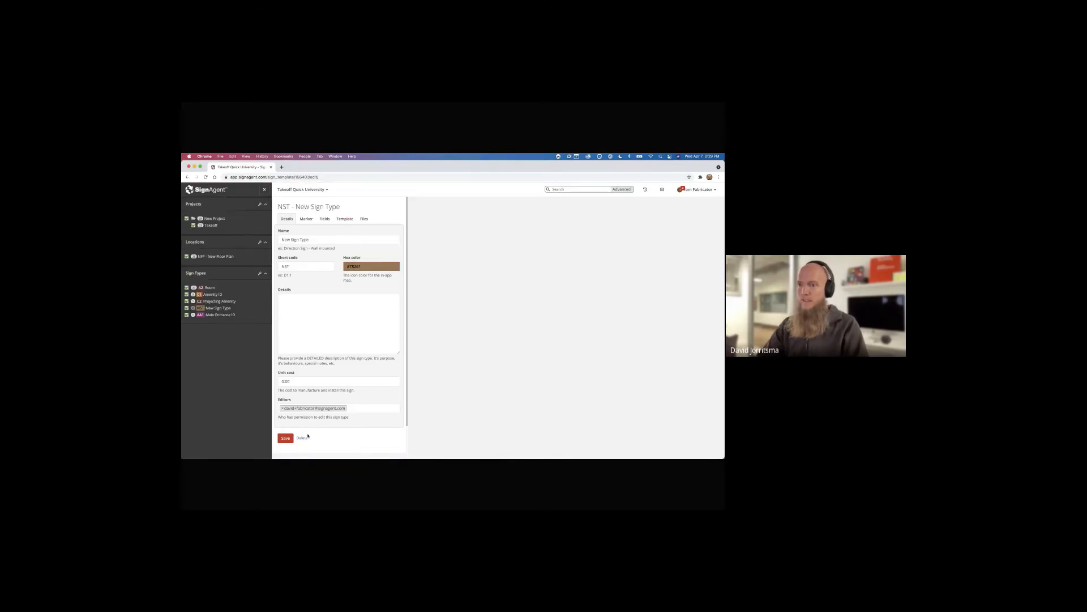
{"action": "left_click", "coordinate": [301, 438]}
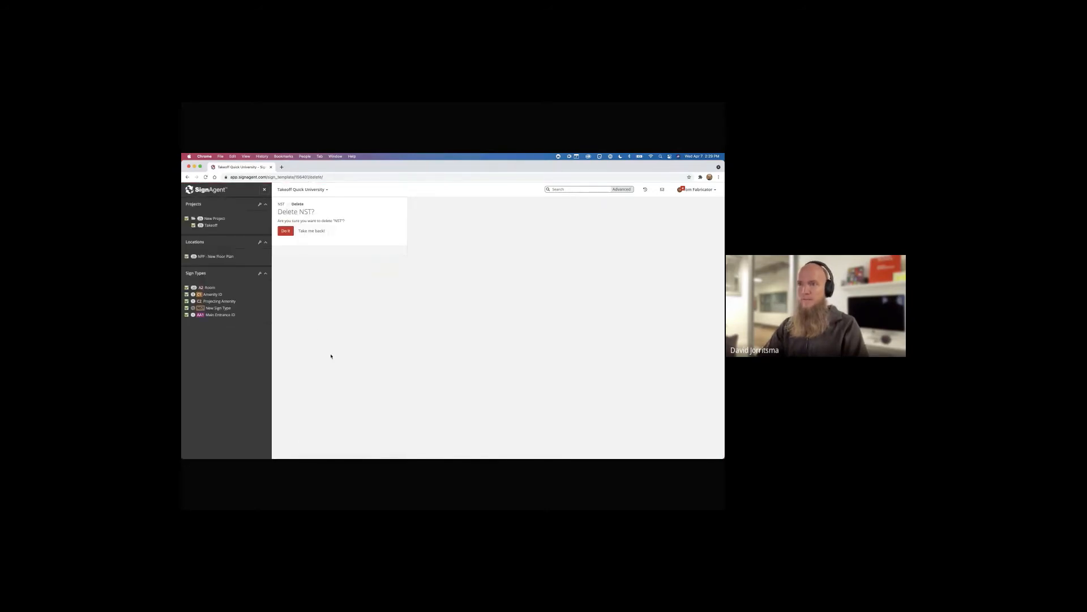
{"action": "left_click", "coordinate": [289, 232]}
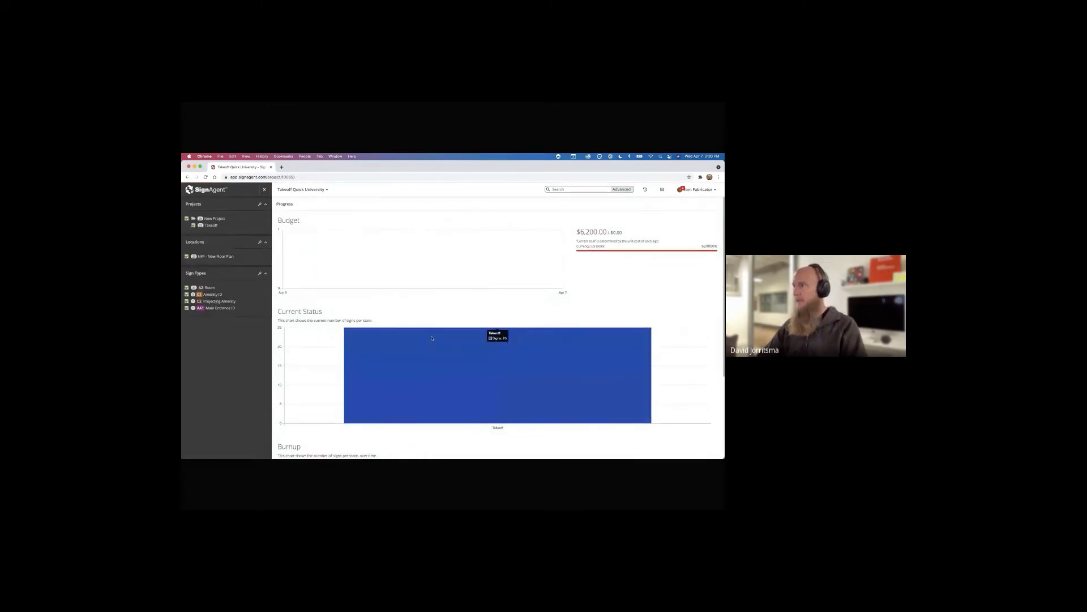
Review the Progress page's $6,200.00 current cost against the $0.00 budget
{"action": "scroll", "coordinate": [430, 334], "scroll_direction": "down", "scroll_amount": 1}
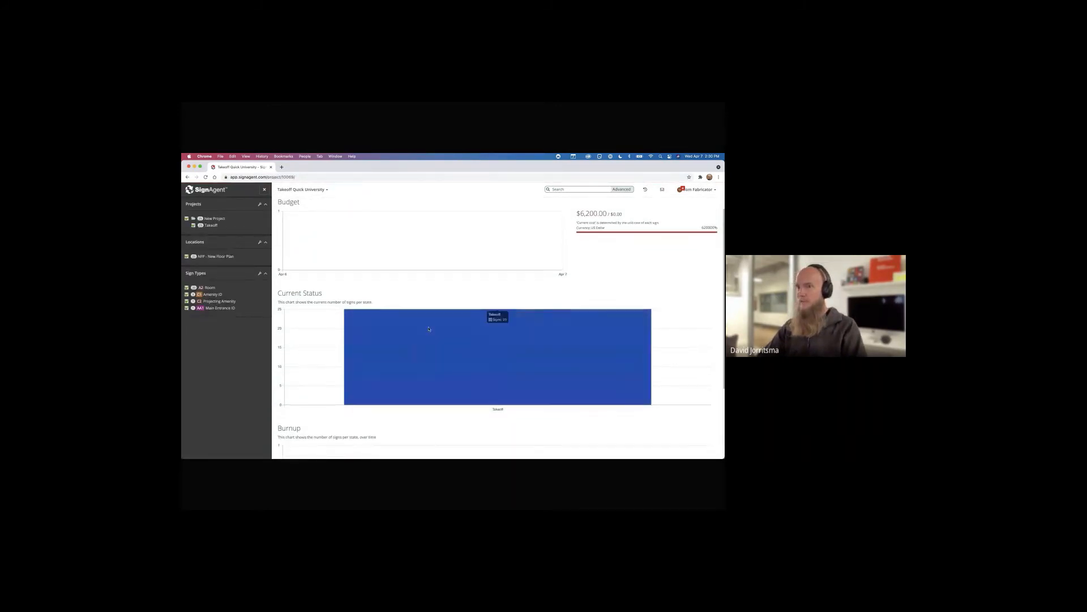
{"action": "scroll", "coordinate": [430, 328], "scroll_direction": "up", "scroll_amount": 1}
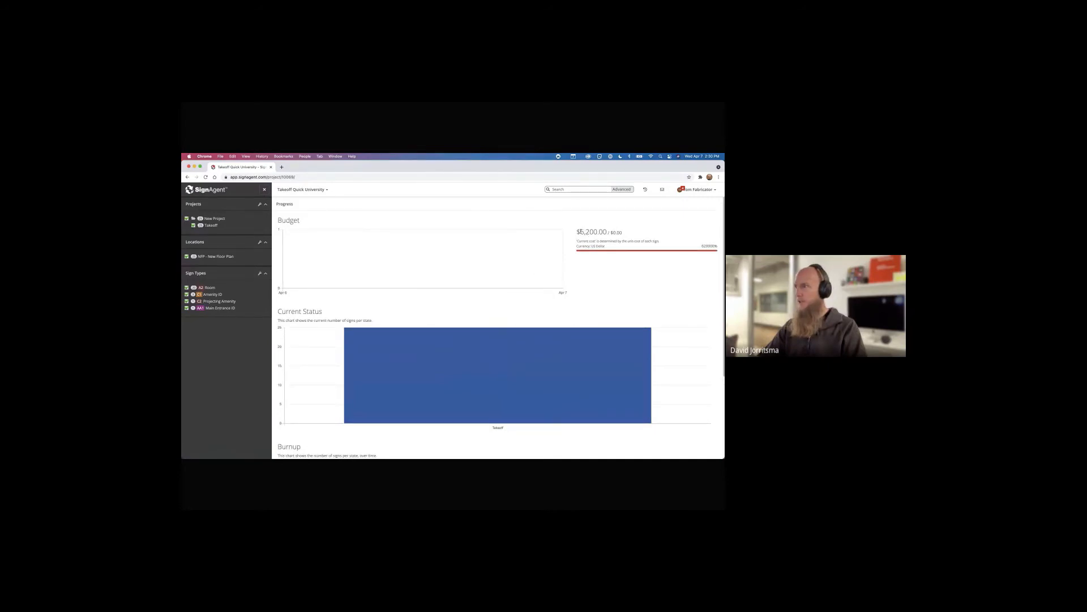
{"action": "left_click_drag", "start_coordinate": [580, 232], "coordinate": [607, 231]}
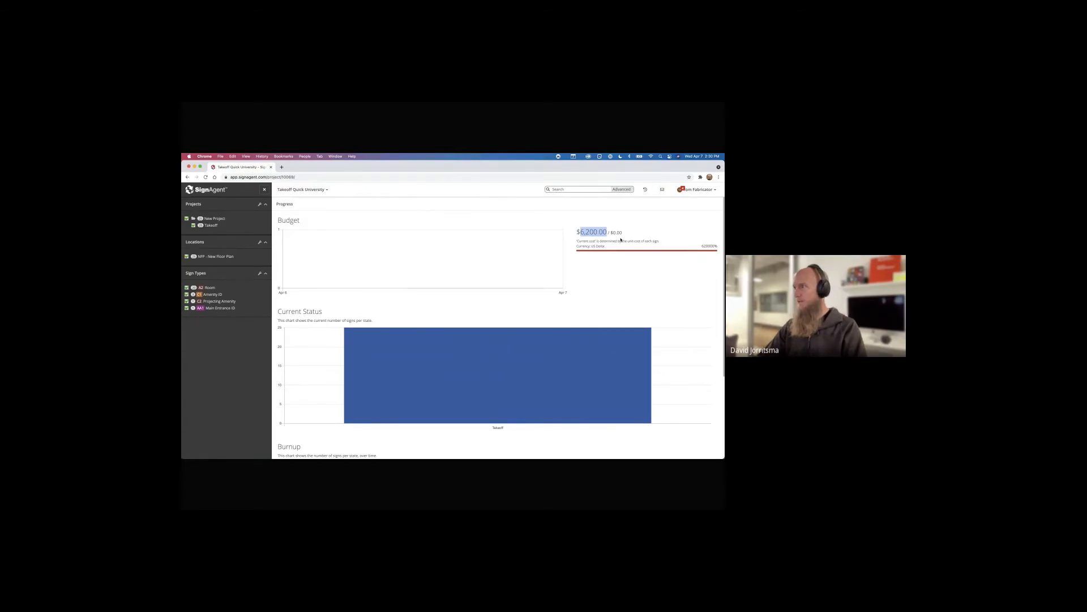
{"action": "left_click_drag", "start_coordinate": [611, 232], "coordinate": [619, 232]}
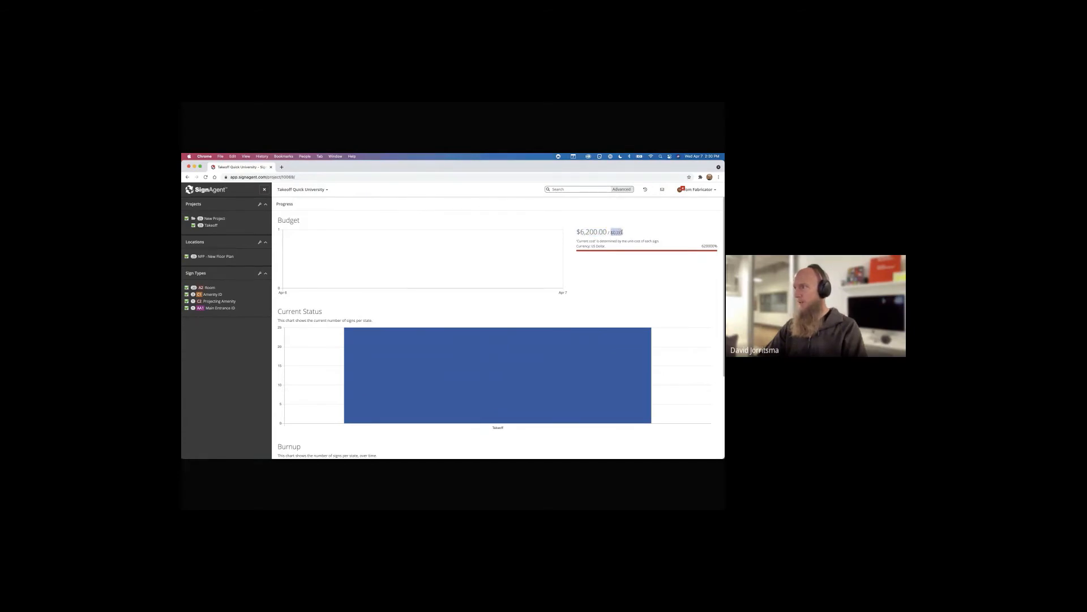
{"action": "left_click", "coordinate": [214, 218]}
Enter a US Dollar budget for New Project and view its progress overview against the $6,200.00 cost
{"action": "left_click", "coordinate": [198, 226]}
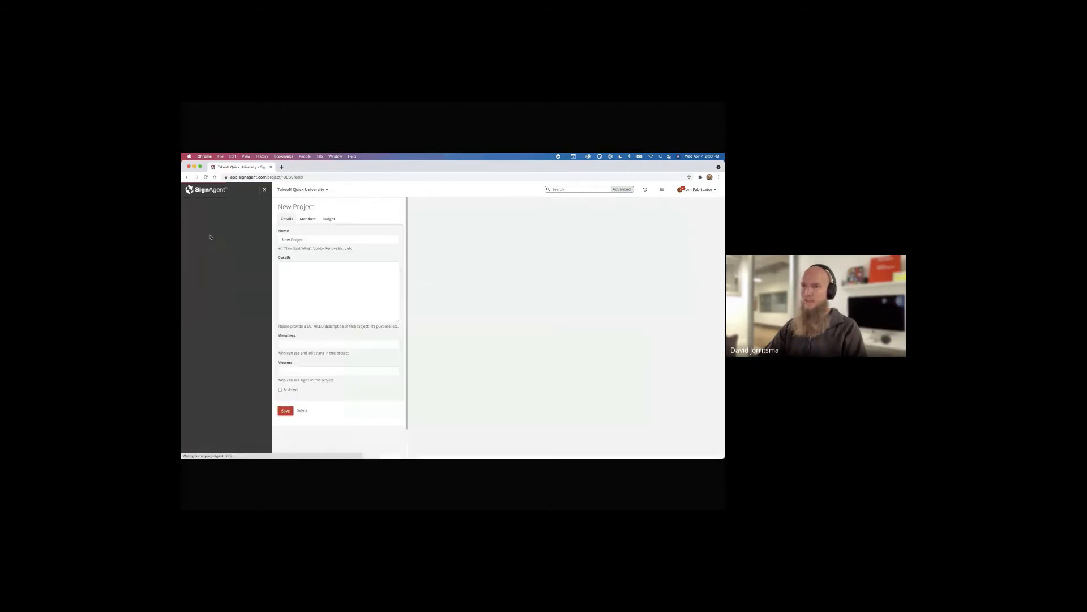
{"action": "left_click", "coordinate": [329, 219]}
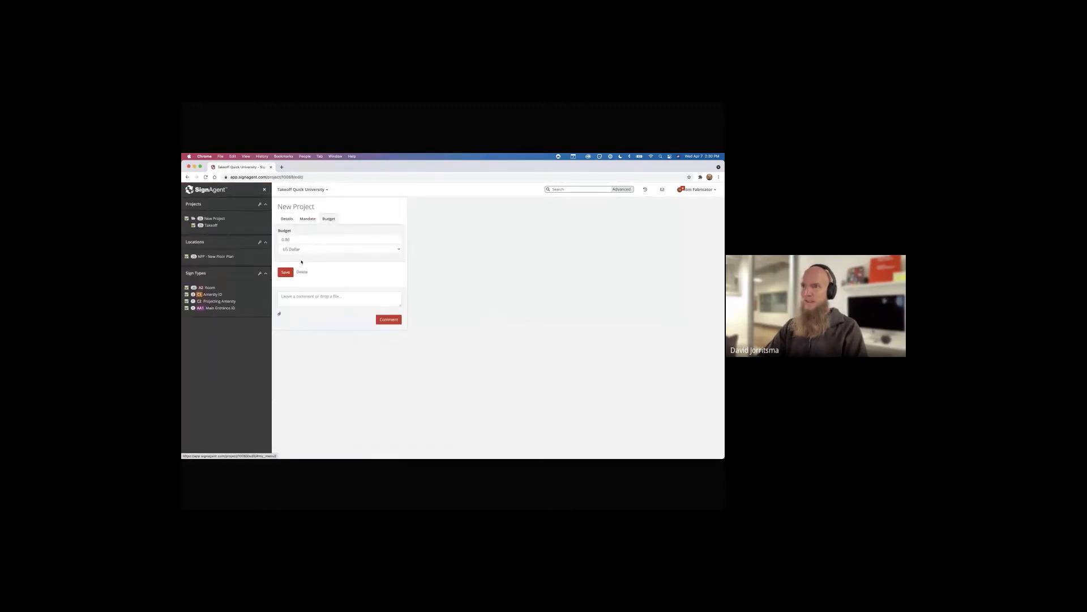
{"action": "left_click", "coordinate": [281, 239]}
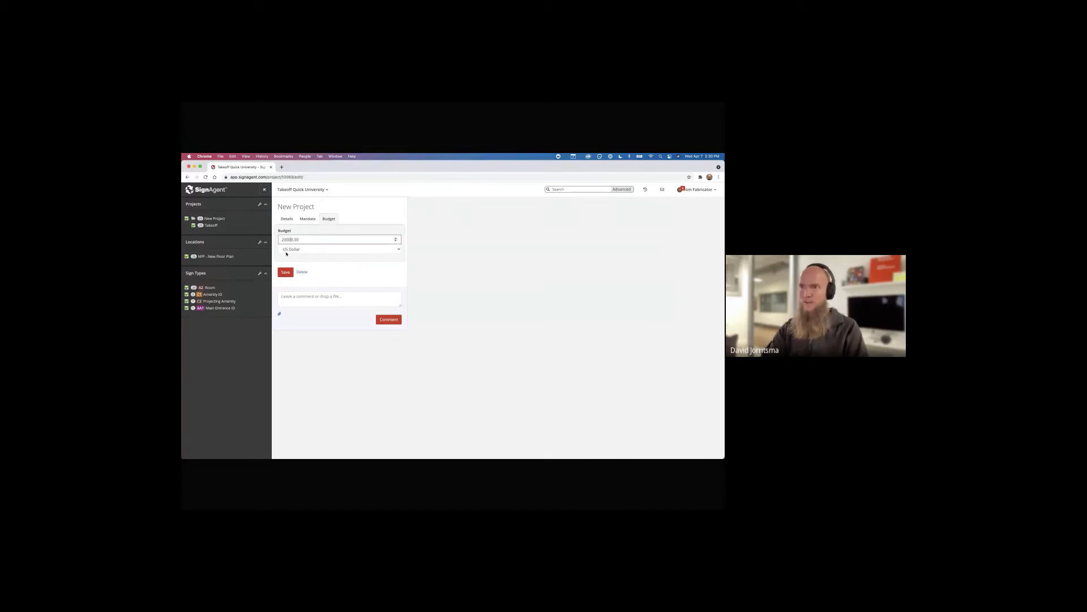
{"action": "key", "text": "Return"}
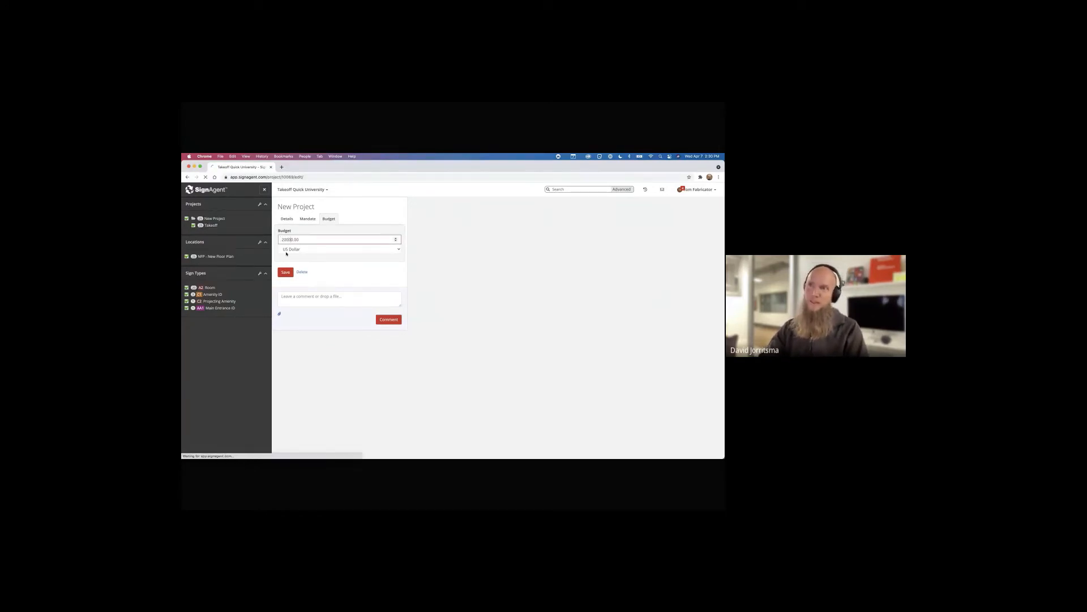
{"action": "left_click", "coordinate": [222, 218]}
{"action": "left_click", "coordinate": [209, 261]}
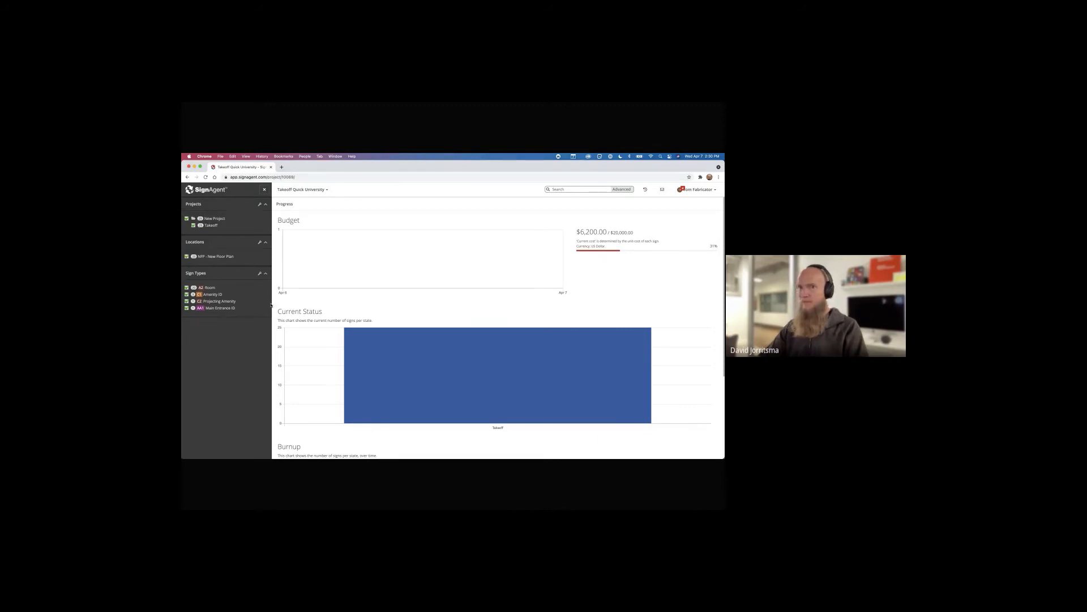
On the NFP - New Floor Plan, place five more A2 Room signs across the rooms
{"action": "left_click", "coordinate": [218, 256]}
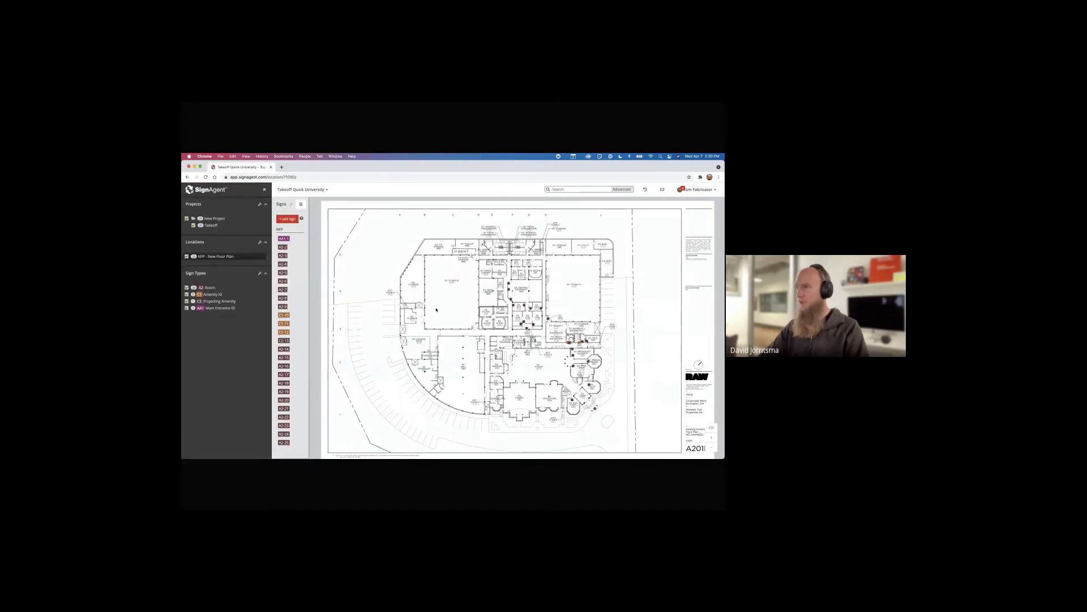
{"action": "scroll", "coordinate": [522, 289], "scroll_direction": "up", "scroll_amount": 5}
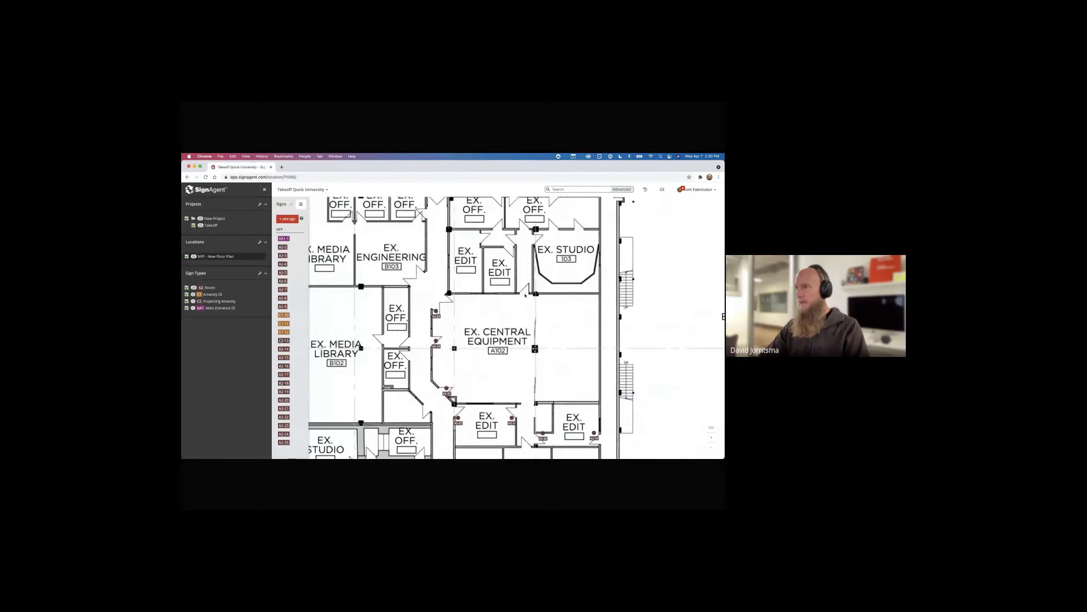
{"action": "left_click", "coordinate": [525, 294]}
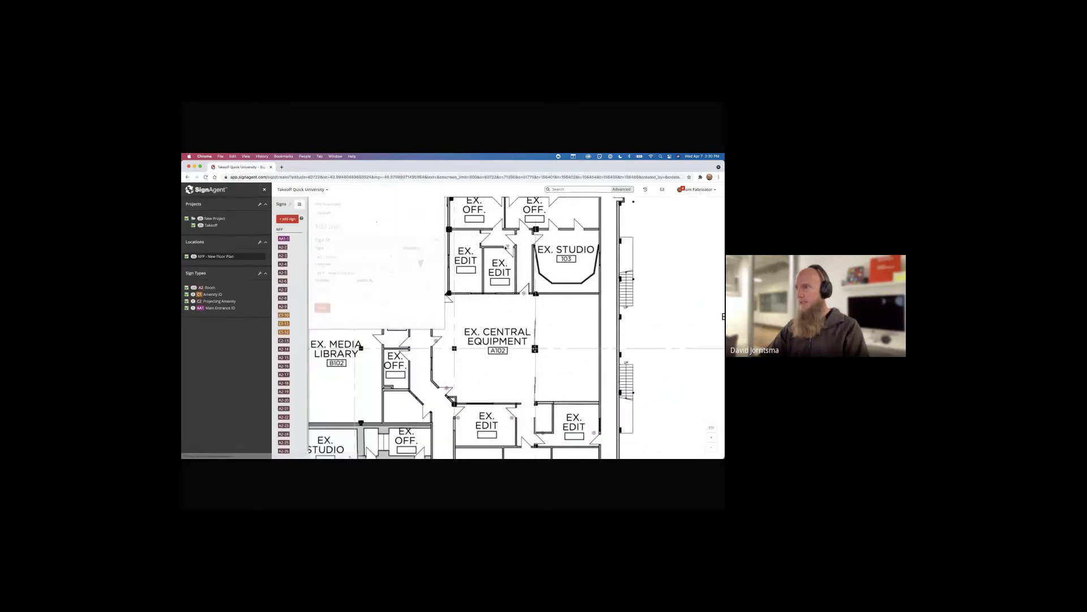
{"action": "left_click", "coordinate": [494, 224]}
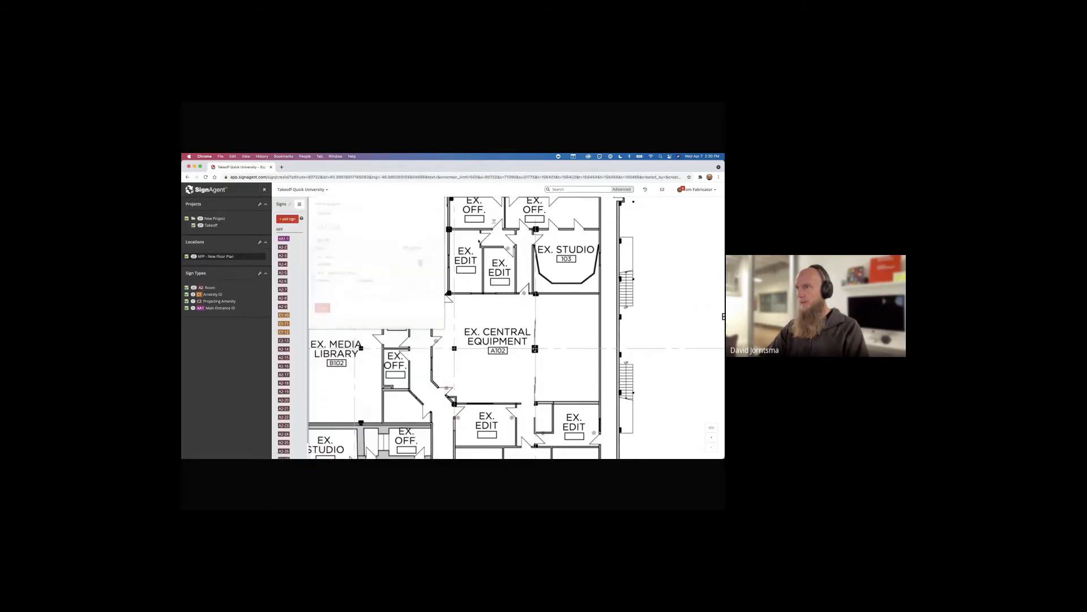
{"action": "left_click", "coordinate": [478, 237]}
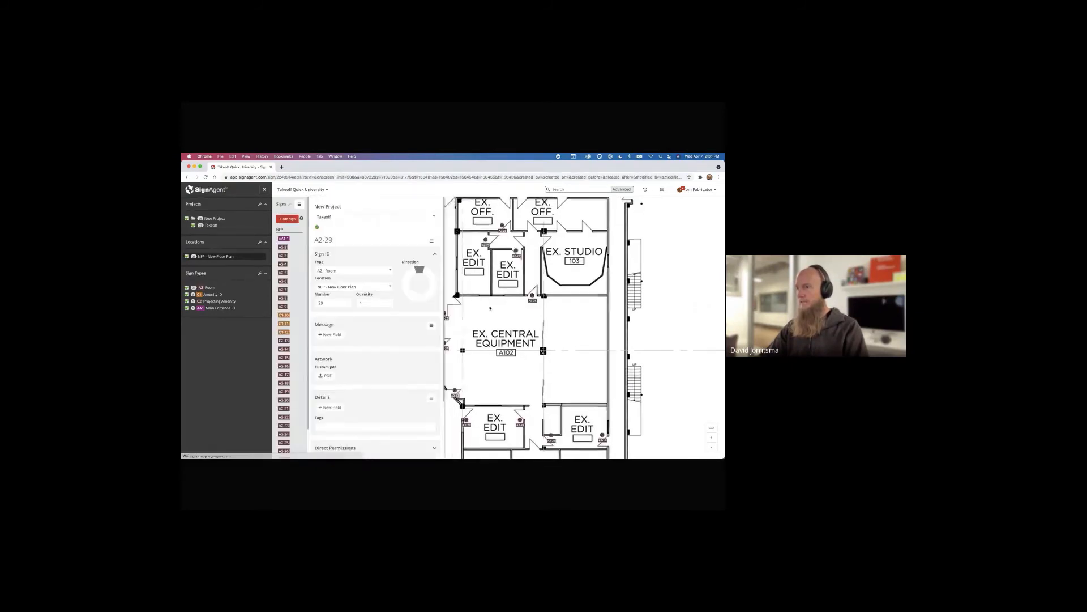
{"action": "left_click_drag", "start_coordinate": [489, 307], "coordinate": [536, 321]}
{"action": "left_click", "coordinate": [480, 290]}
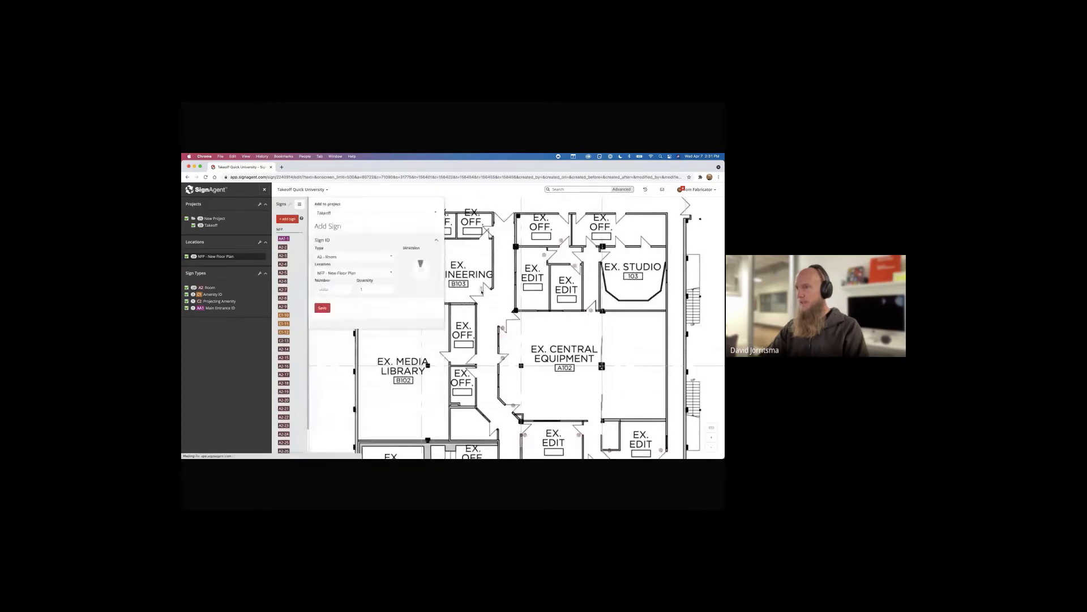
{"action": "left_click", "coordinate": [490, 232]}
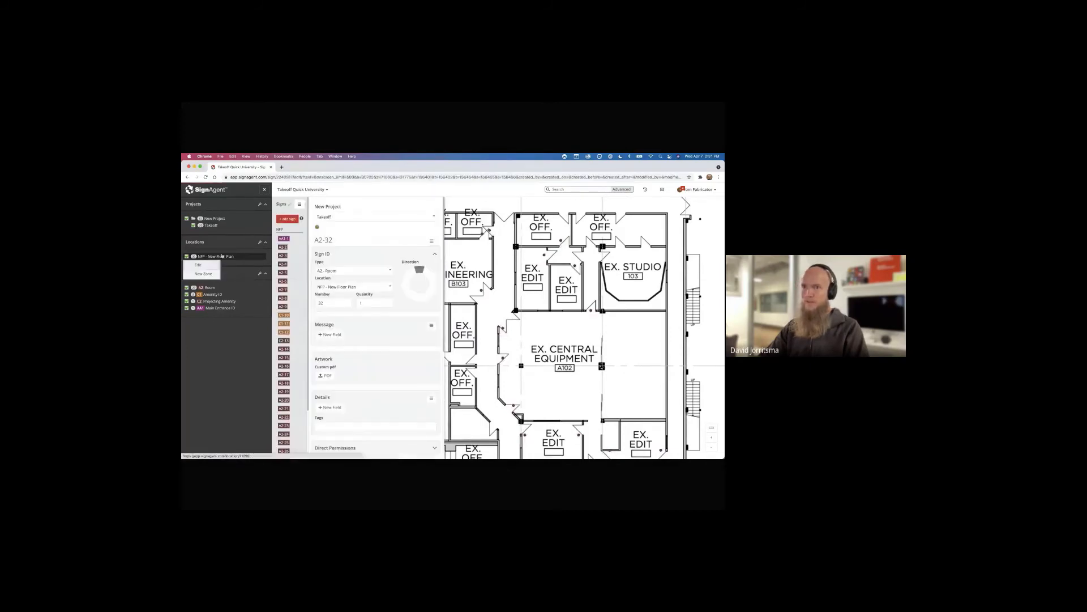
Open the New Project's progress overview, now showing $7,600.00 current cost
{"action": "right_click", "coordinate": [232, 221]}
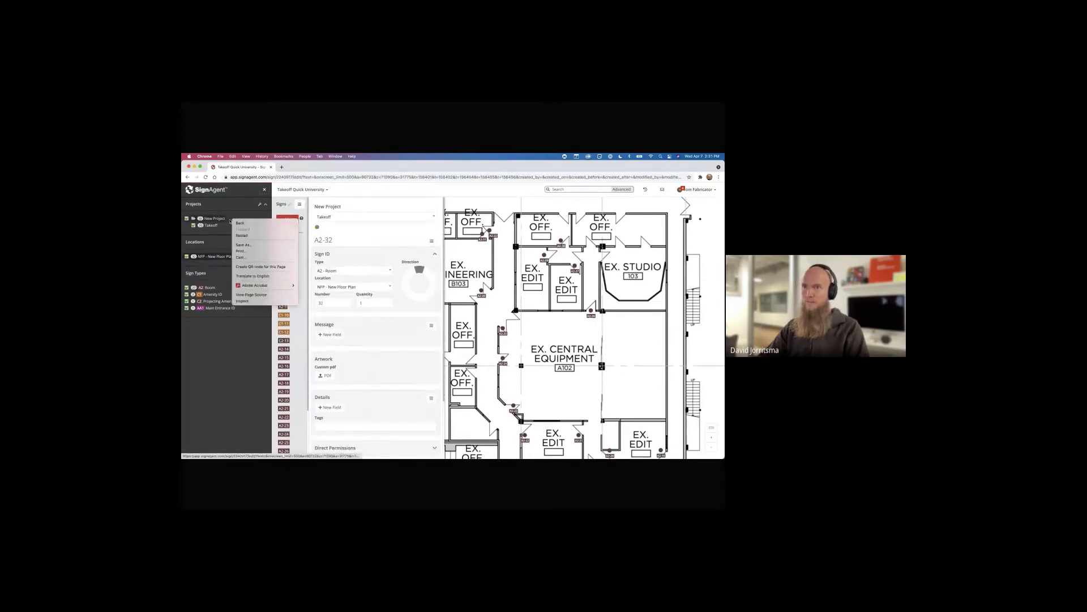
{"action": "right_click", "coordinate": [215, 219]}
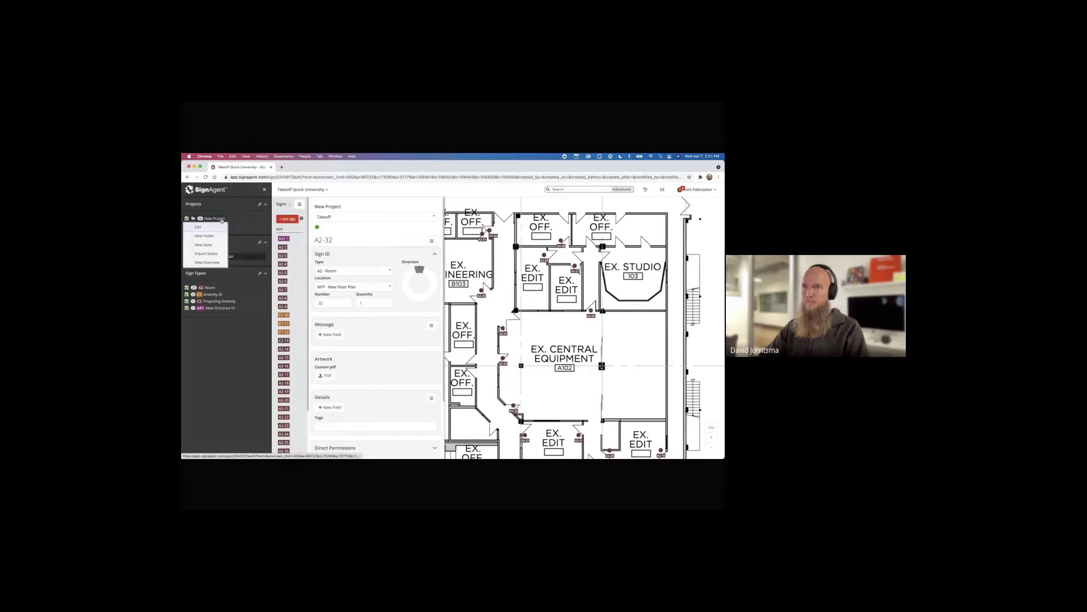
{"action": "left_click", "coordinate": [207, 262]}
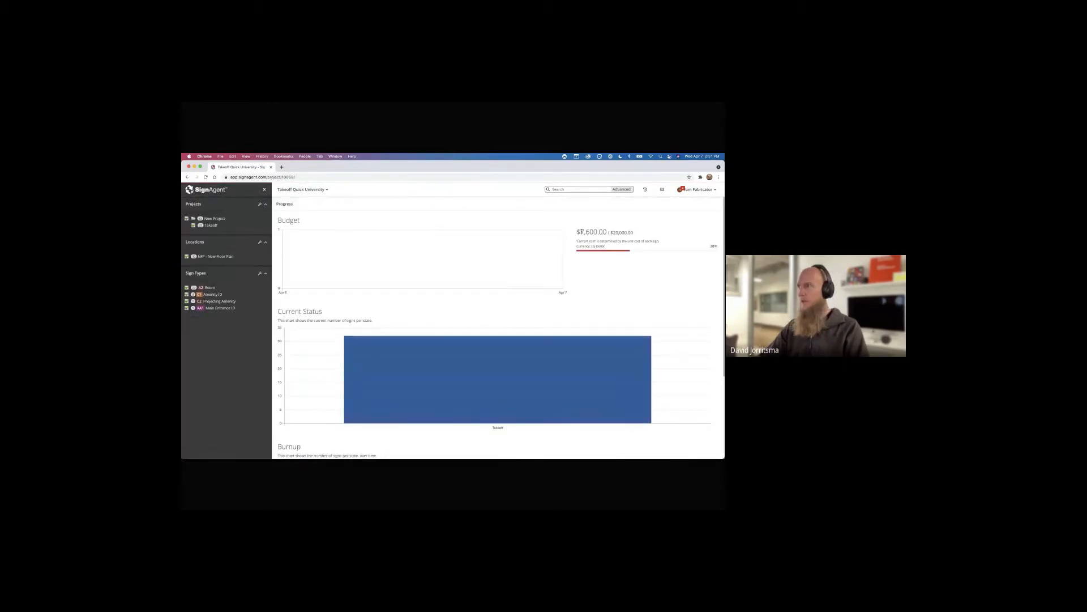
Highlight the $7,600.00 current cost against the $25,000.00 budget, then reopen NFP - New Floor Plan
{"action": "left_click_drag", "start_coordinate": [580, 232], "coordinate": [635, 233]}
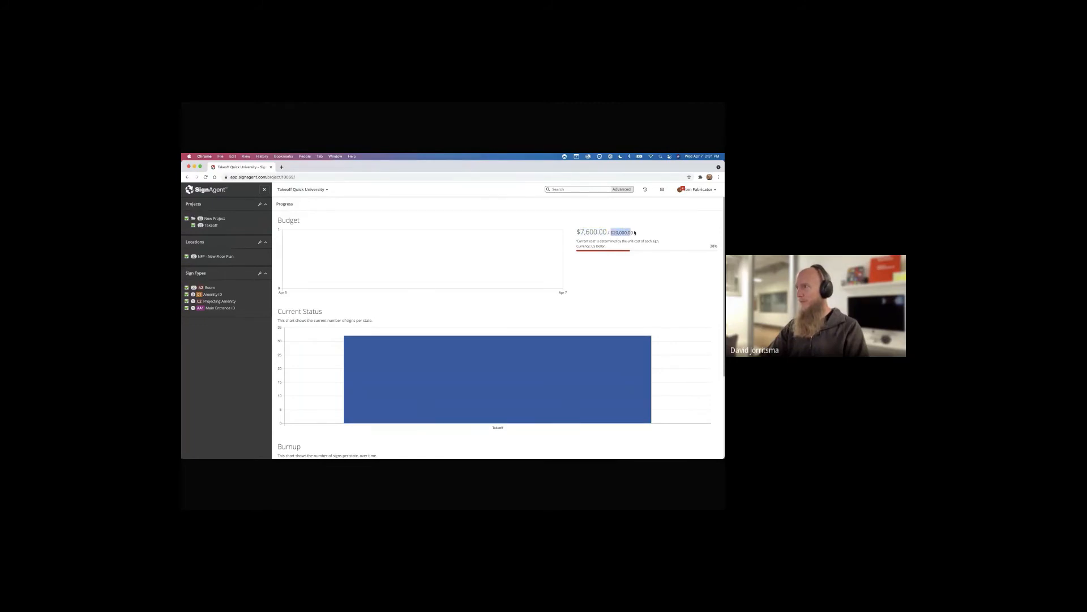
{"action": "left_click", "coordinate": [323, 302]}
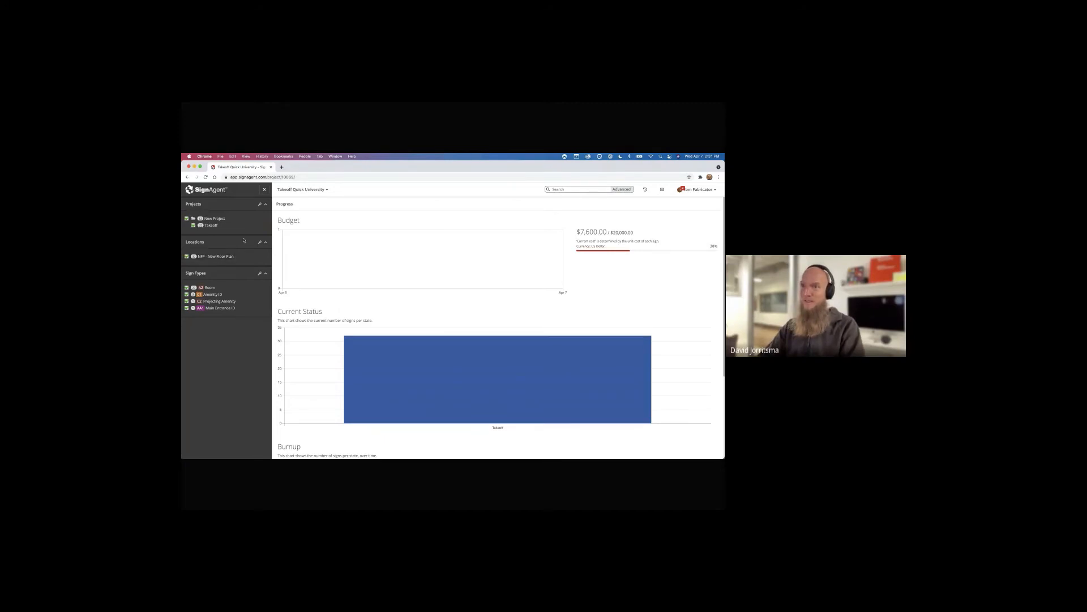
{"action": "left_click", "coordinate": [215, 257]}
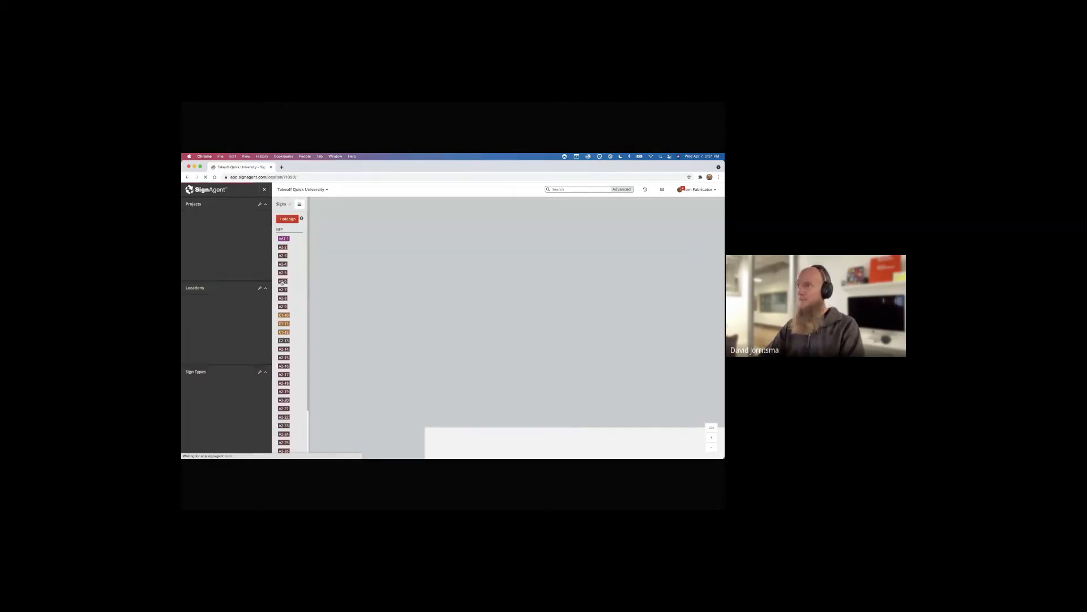
Zoom out over the floor plan, then switch to the Dashboard of organizations and projects
{"action": "scroll", "coordinate": [481, 354], "scroll_direction": "down", "scroll_amount": 5}
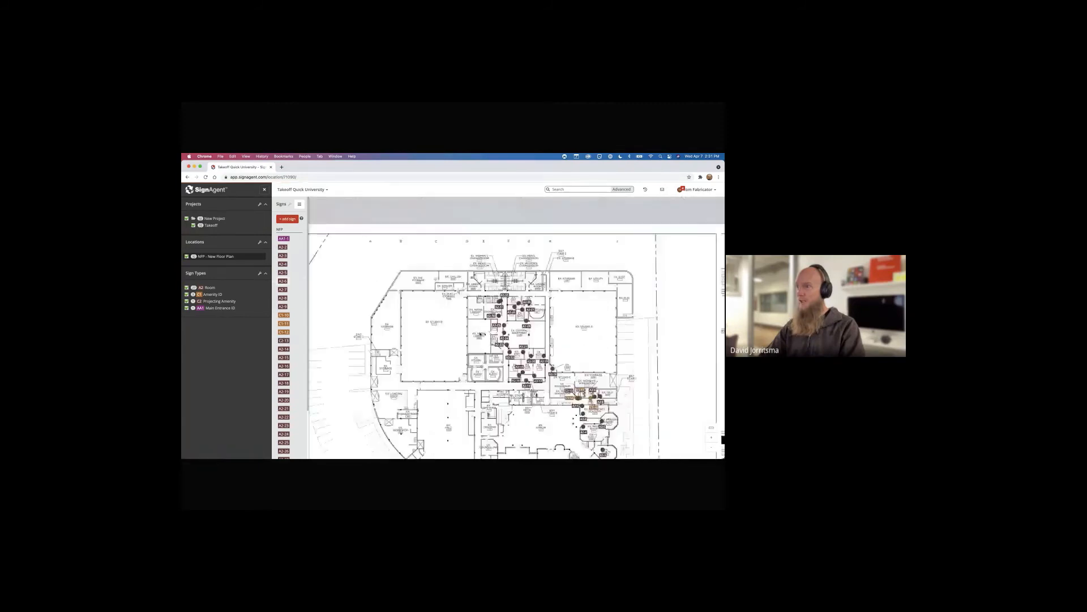
{"action": "left_click_drag", "start_coordinate": [485, 361], "coordinate": [457, 304]}
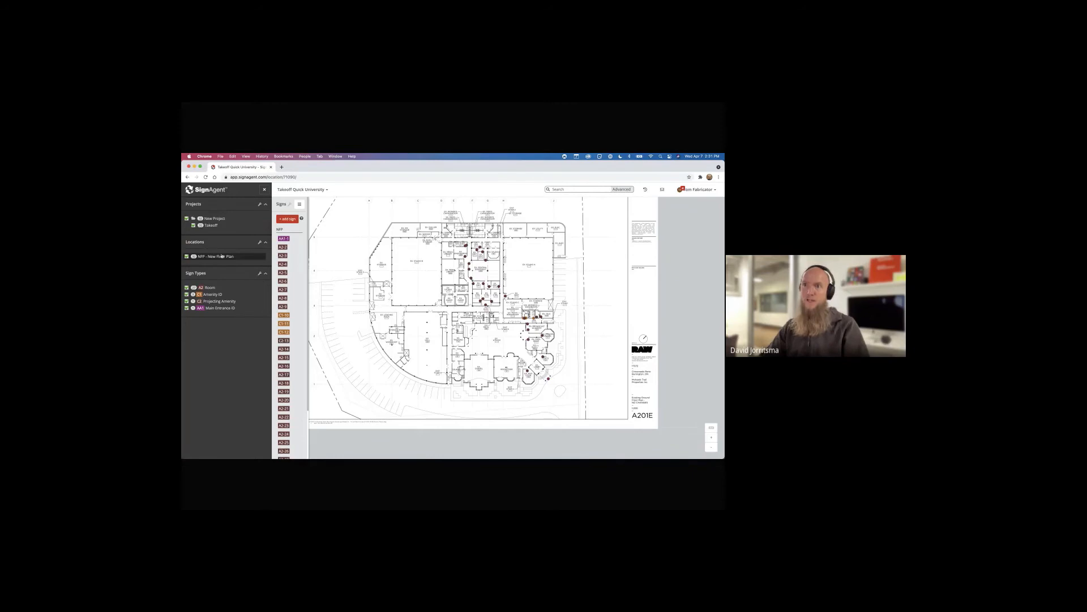
{"action": "left_click", "coordinate": [209, 192]}
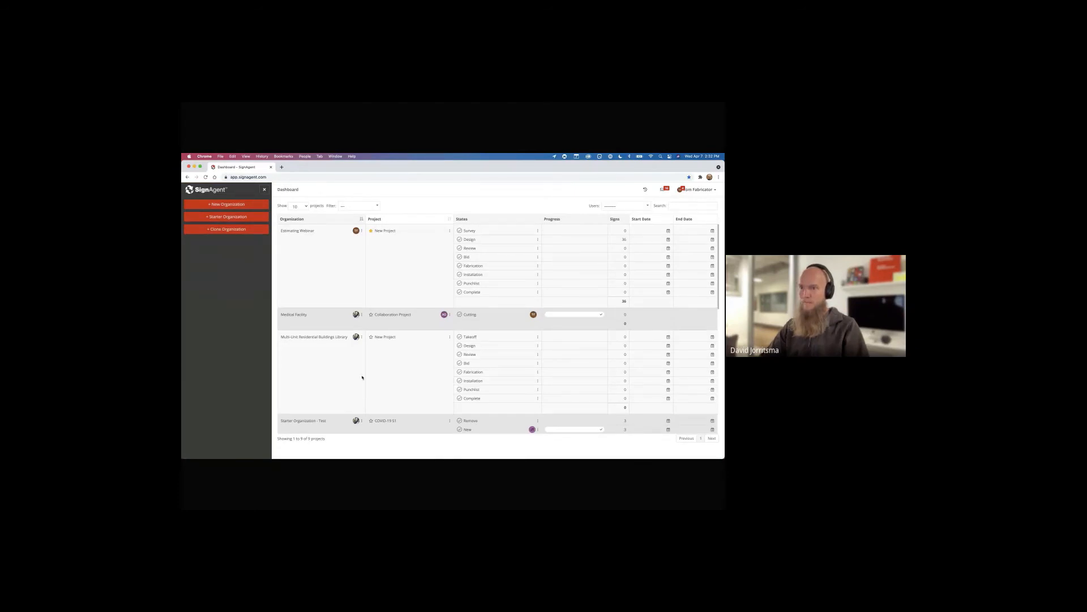
Open Takeoff Medical Center and expand its Amenity, Identification and Directional sign types
{"action": "scroll", "coordinate": [363, 378], "scroll_direction": "down", "scroll_amount": 10}
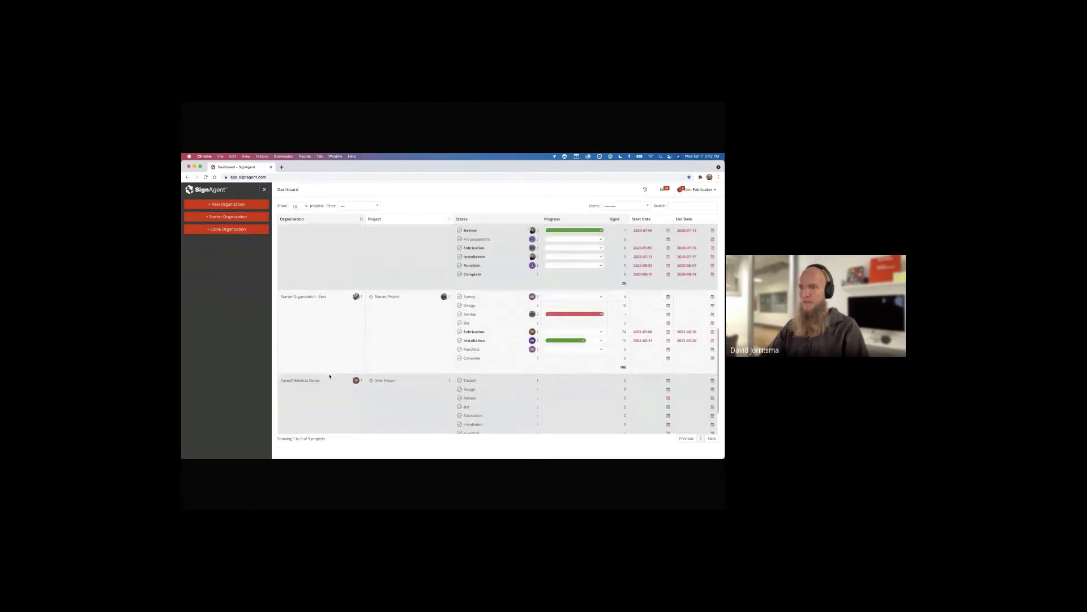
{"action": "scroll", "coordinate": [329, 376], "scroll_direction": "down", "scroll_amount": 2}
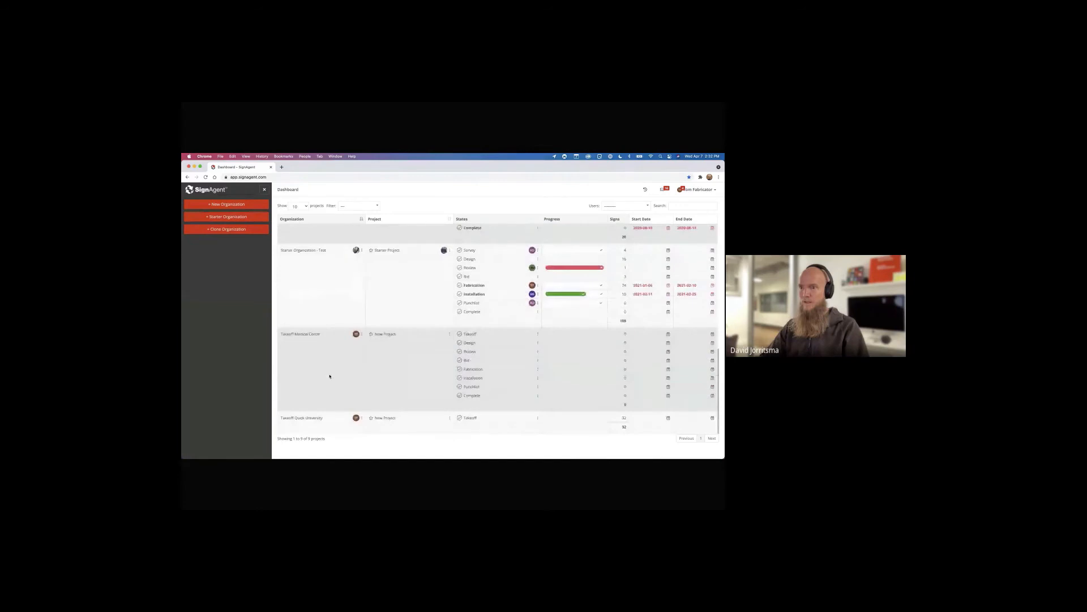
{"action": "left_click", "coordinate": [314, 334]}
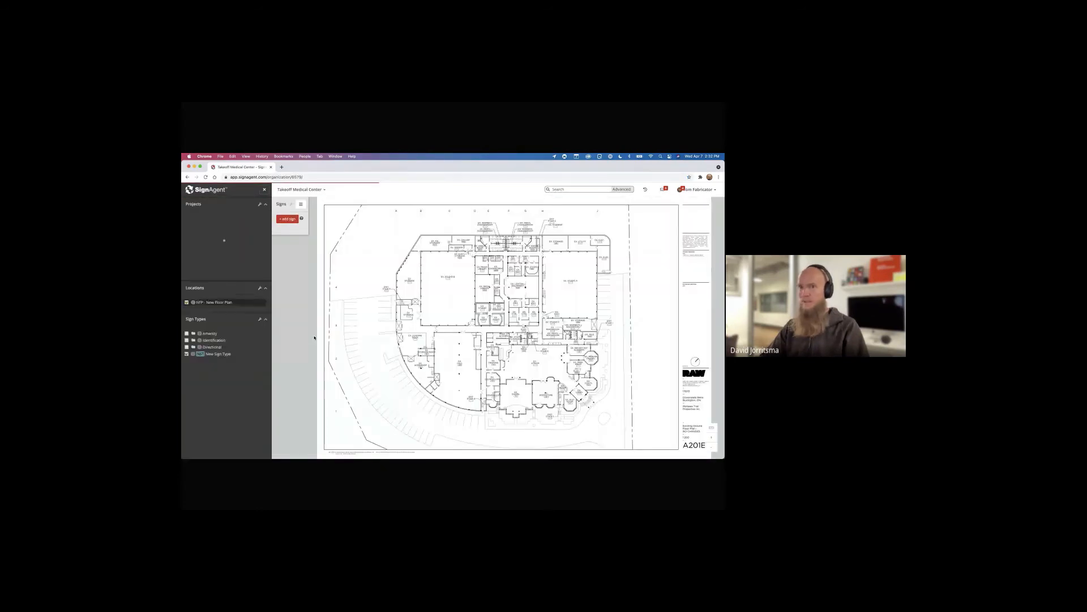
{"action": "left_click", "coordinate": [210, 281]}
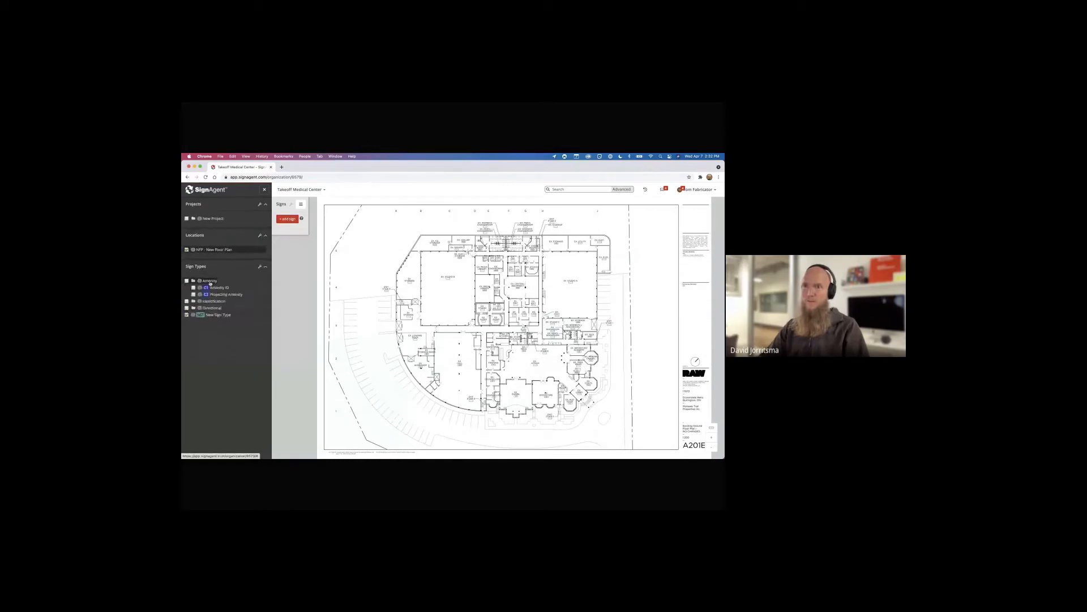
{"action": "left_click", "coordinate": [213, 302]}
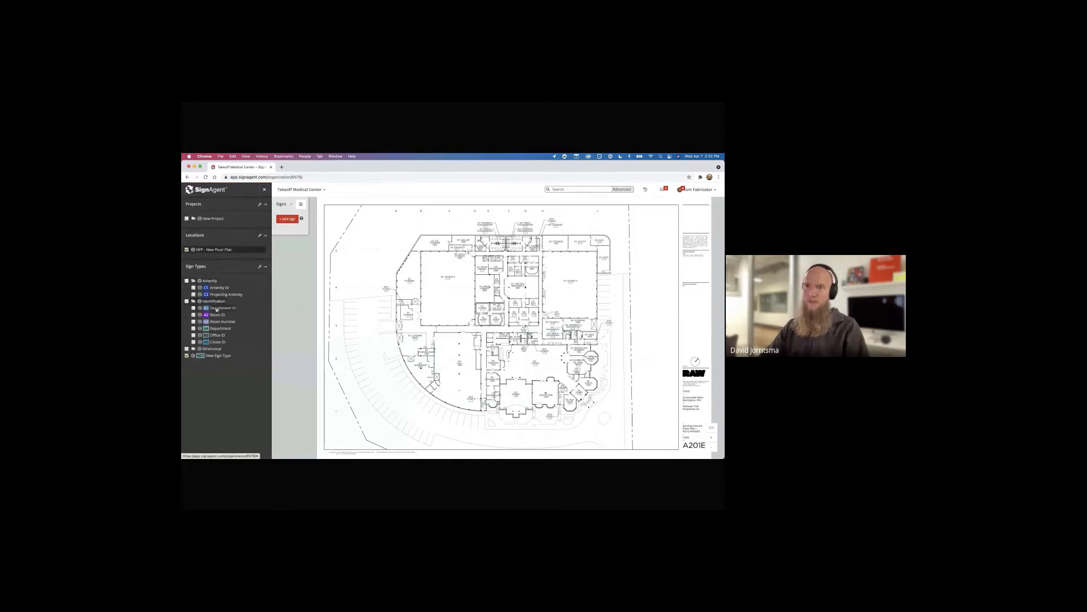
{"action": "left_click", "coordinate": [213, 349]}
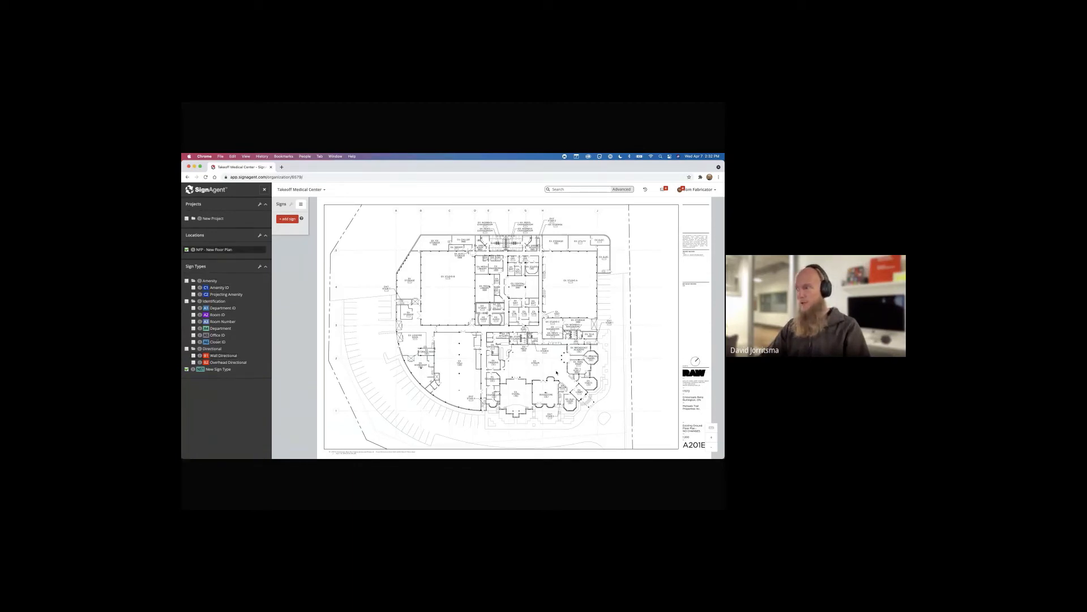
Add an A2 - Room ID sign in the Takeoff phase beside EX. LOBBY
{"action": "left_click_drag", "start_coordinate": [556, 373], "coordinate": [491, 321]}
{"action": "scroll", "coordinate": [491, 320], "scroll_direction": "up", "scroll_amount": 5}
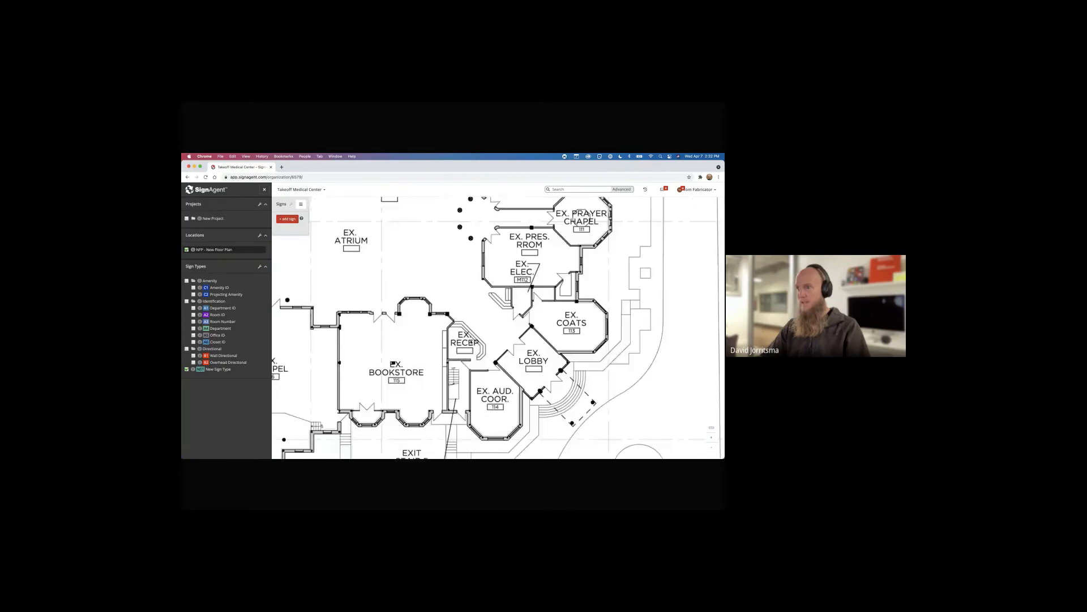
{"action": "left_click", "coordinate": [494, 371]}
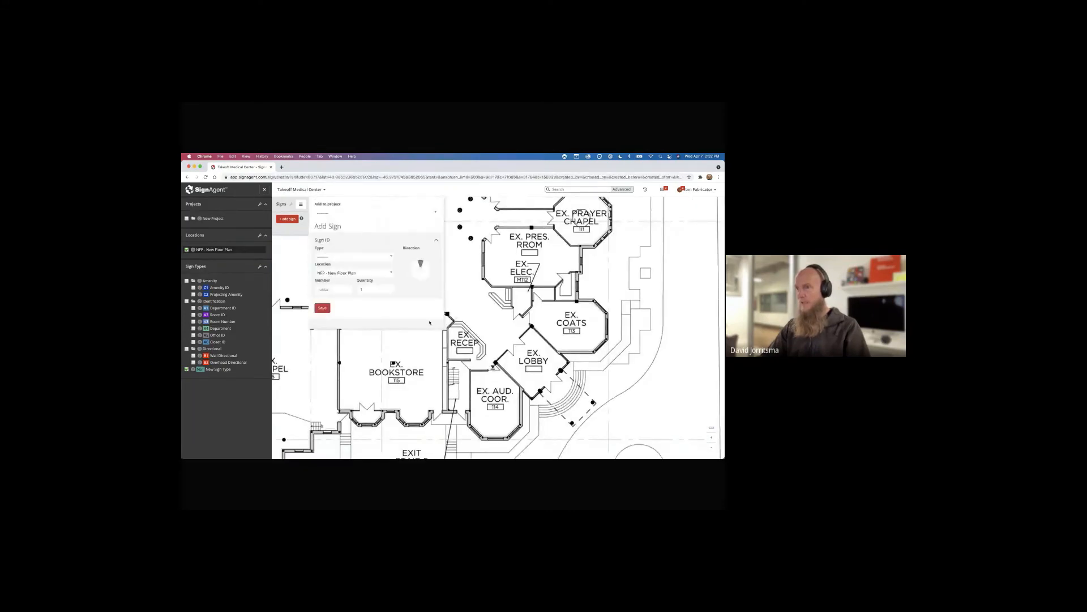
{"action": "left_click", "coordinate": [344, 257]}
{"action": "left_click", "coordinate": [345, 312]}
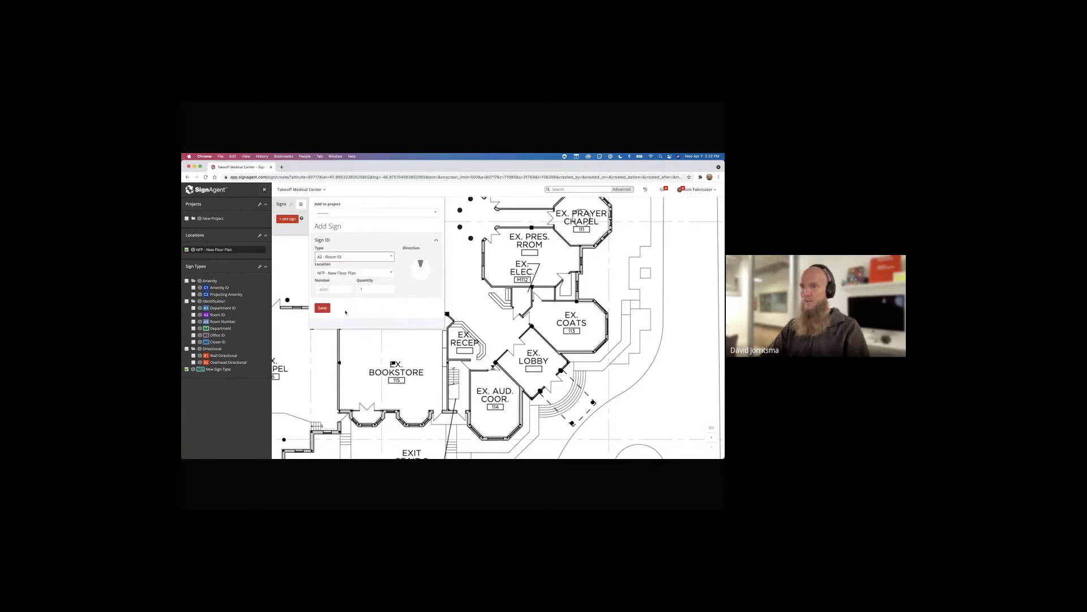
{"action": "left_click", "coordinate": [339, 215]}
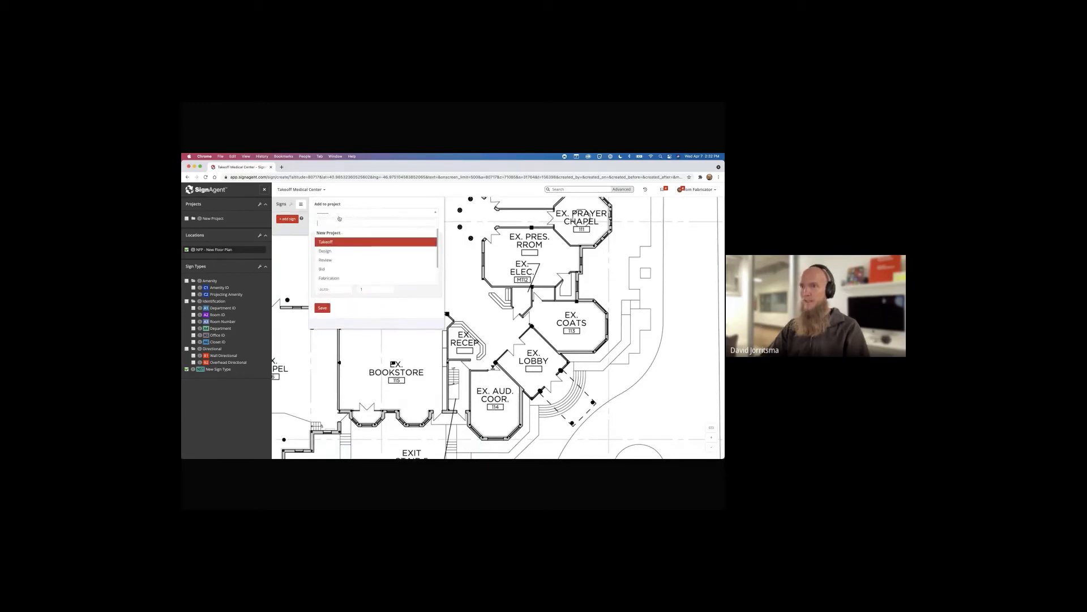
{"action": "left_click", "coordinate": [337, 242]}
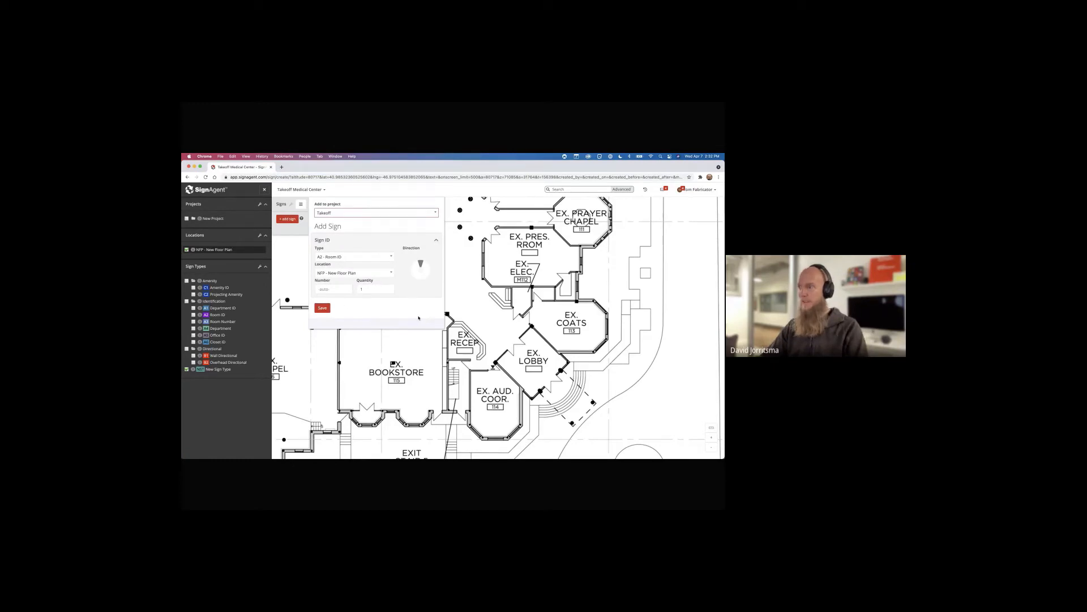
{"action": "key", "text": "Return"}
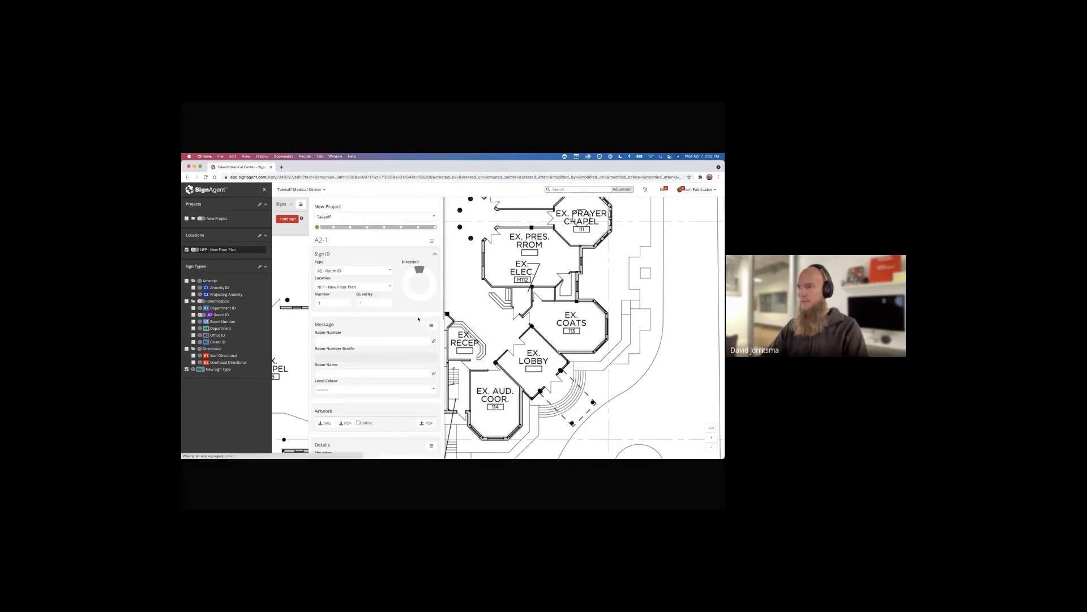
Show New Project, Amenity, Identification and Directional signs on the map, then open sign A2-1
{"action": "left_click", "coordinate": [187, 218]}
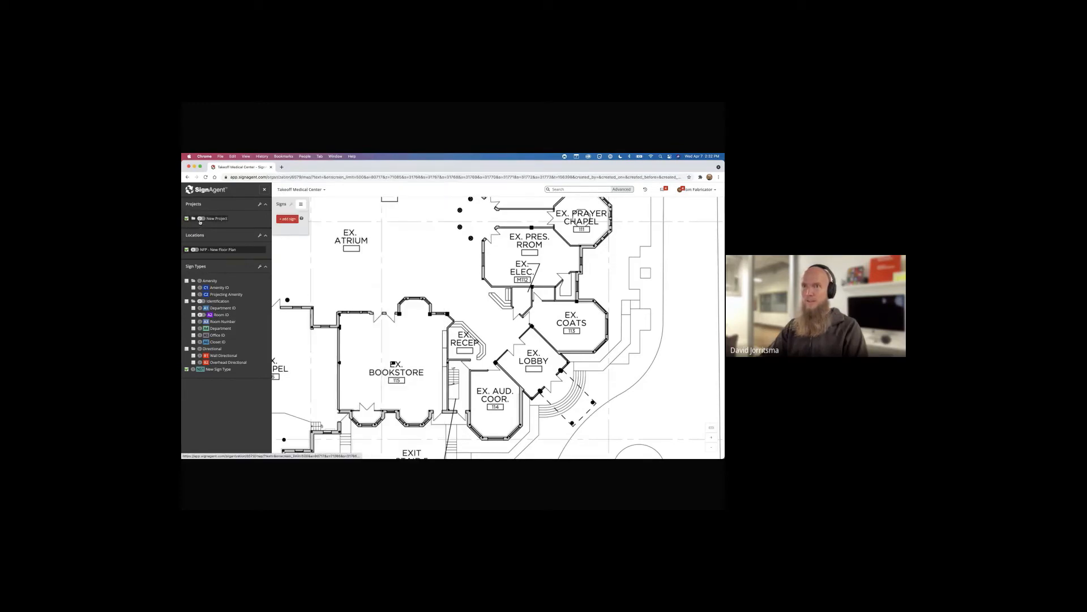
{"action": "left_click", "coordinate": [200, 221]}
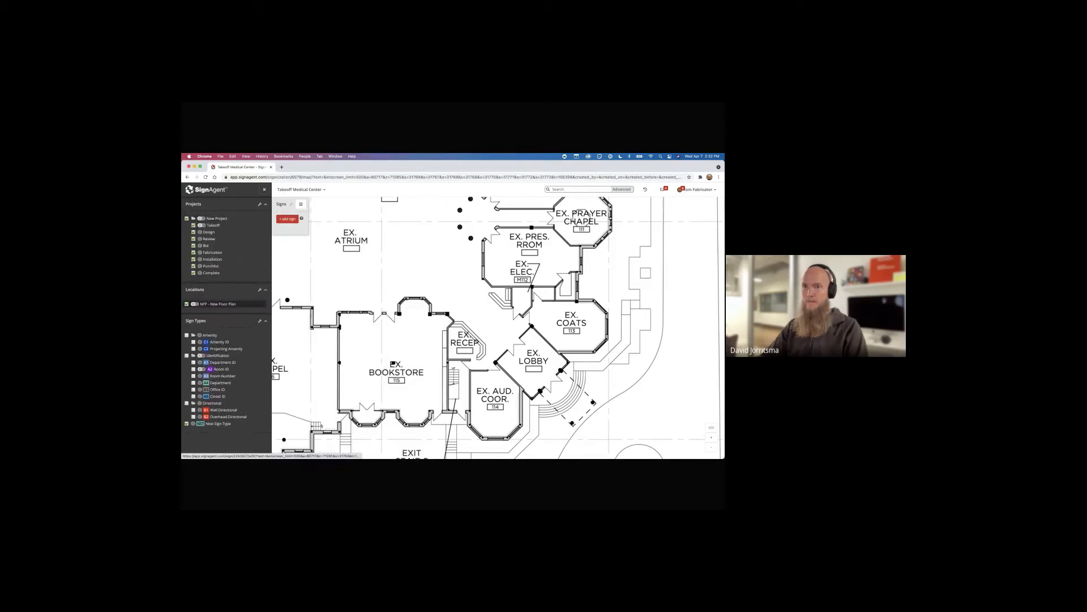
{"action": "left_click", "coordinate": [186, 335]}
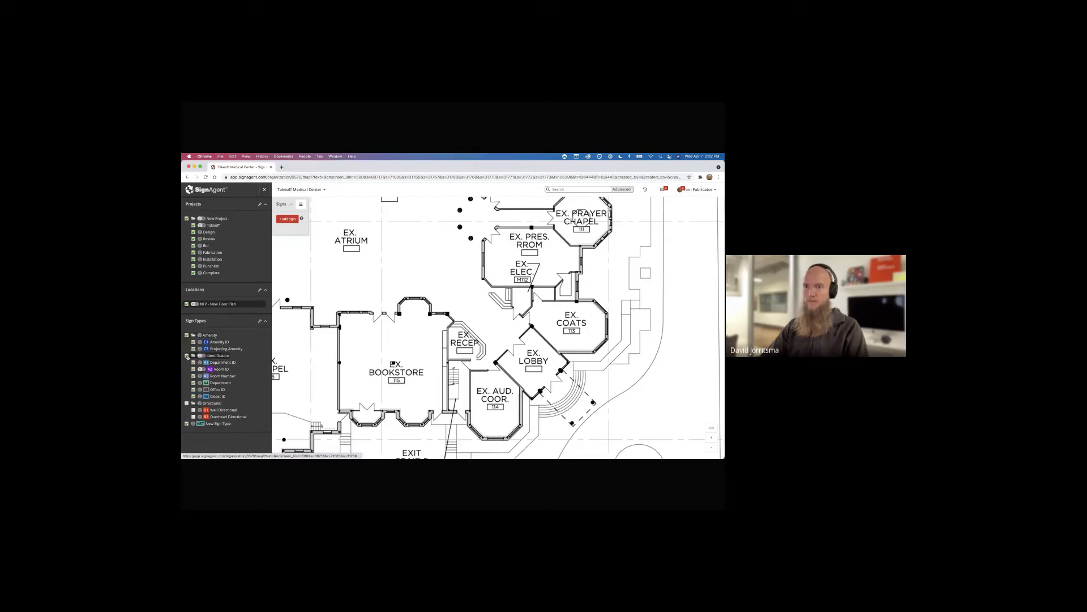
{"action": "left_click", "coordinate": [187, 355]}
{"action": "left_click", "coordinate": [187, 402]}
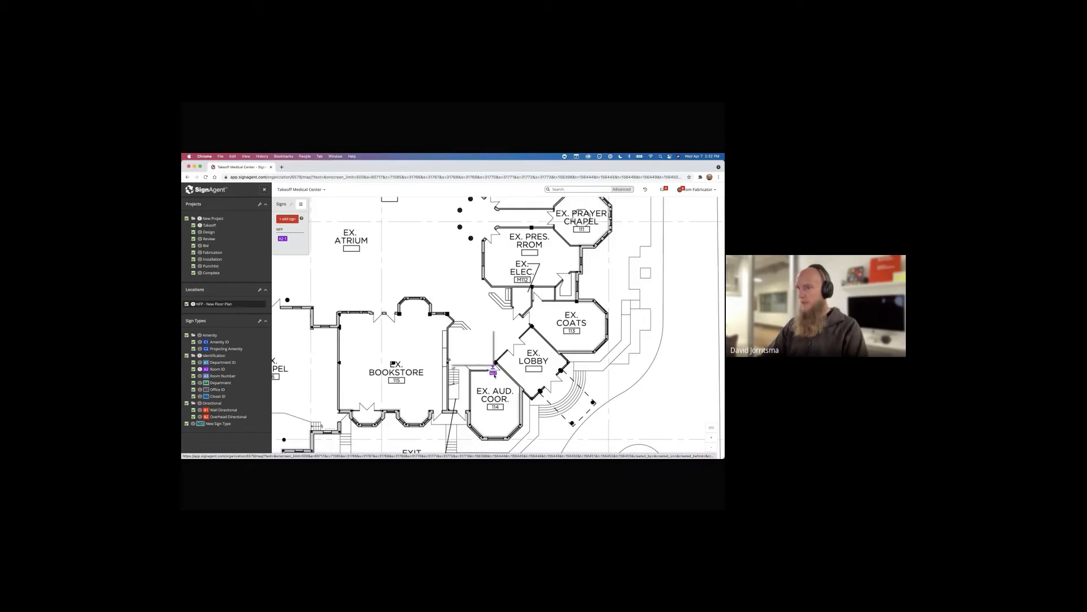
{"action": "left_click", "coordinate": [493, 374]}
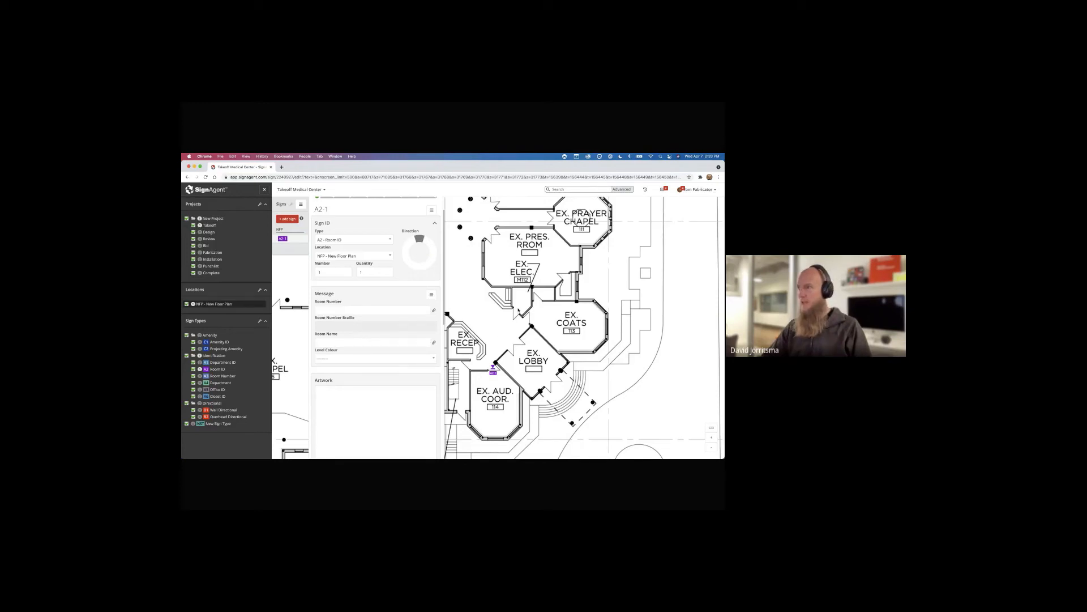
Add and save Room ID signs A2-2 through A2-6 at coats, electrical, presentation room and prayer chapel
{"action": "left_click", "coordinate": [531, 319]}
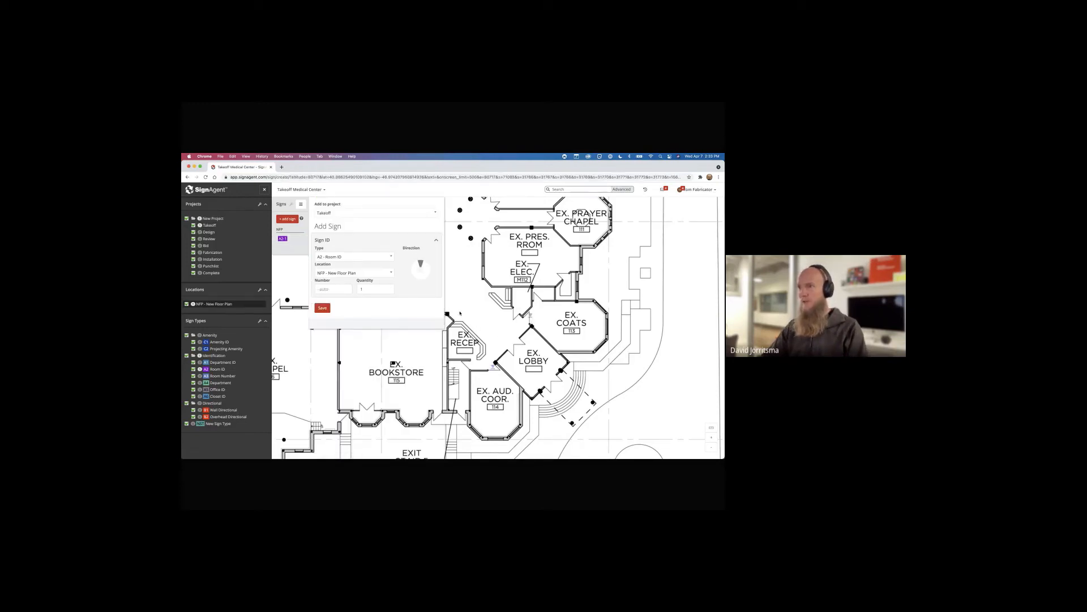
{"action": "left_click", "coordinate": [322, 307]}
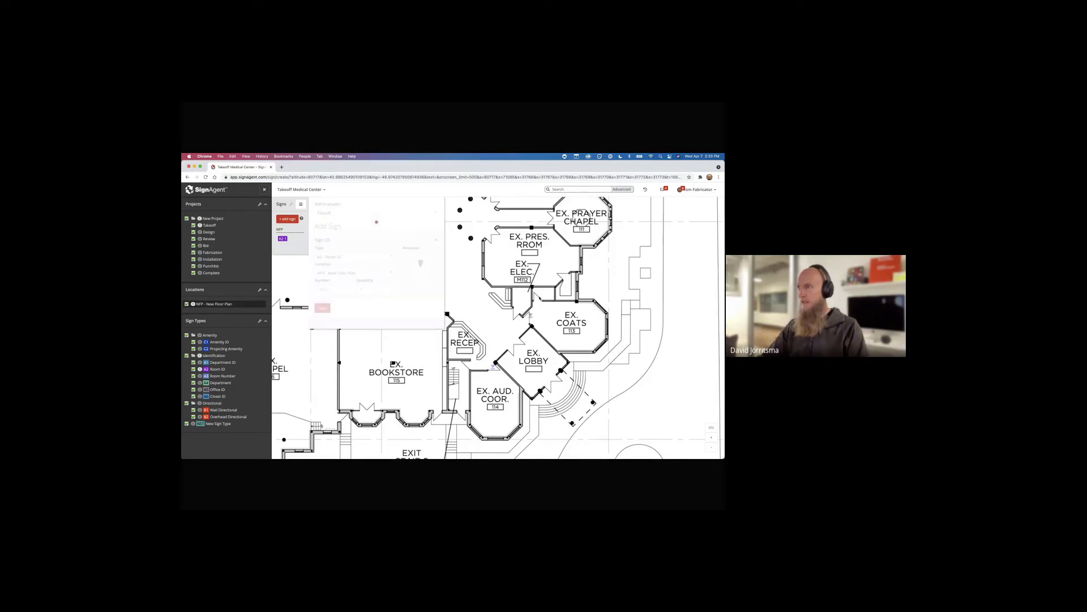
{"action": "left_click", "coordinate": [539, 297]}
{"action": "key", "text": "Return"}
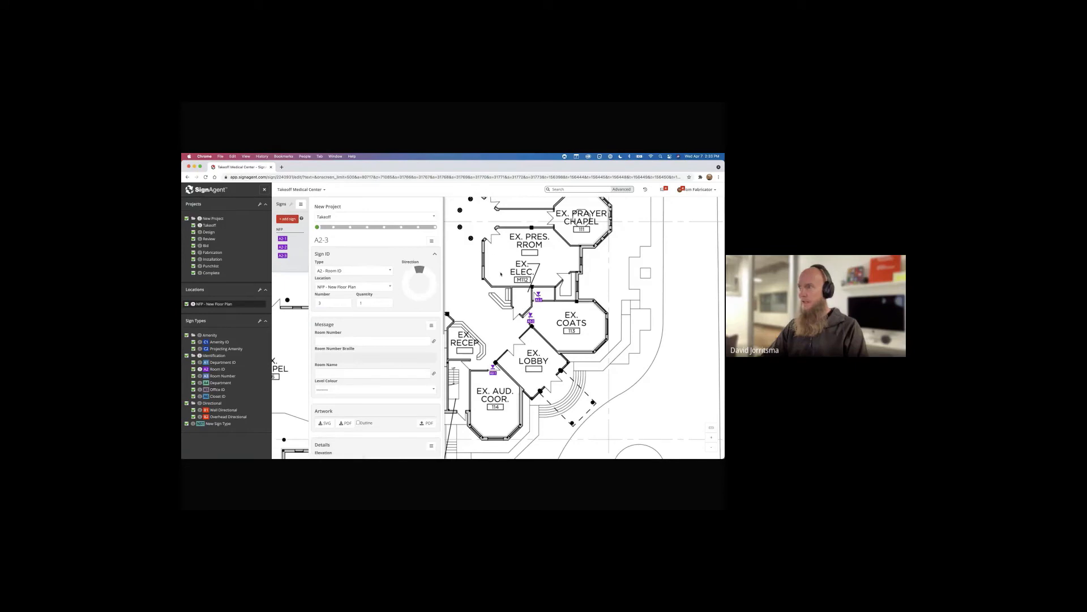
{"action": "left_click", "coordinate": [491, 240]}
{"action": "key", "text": "Return"}
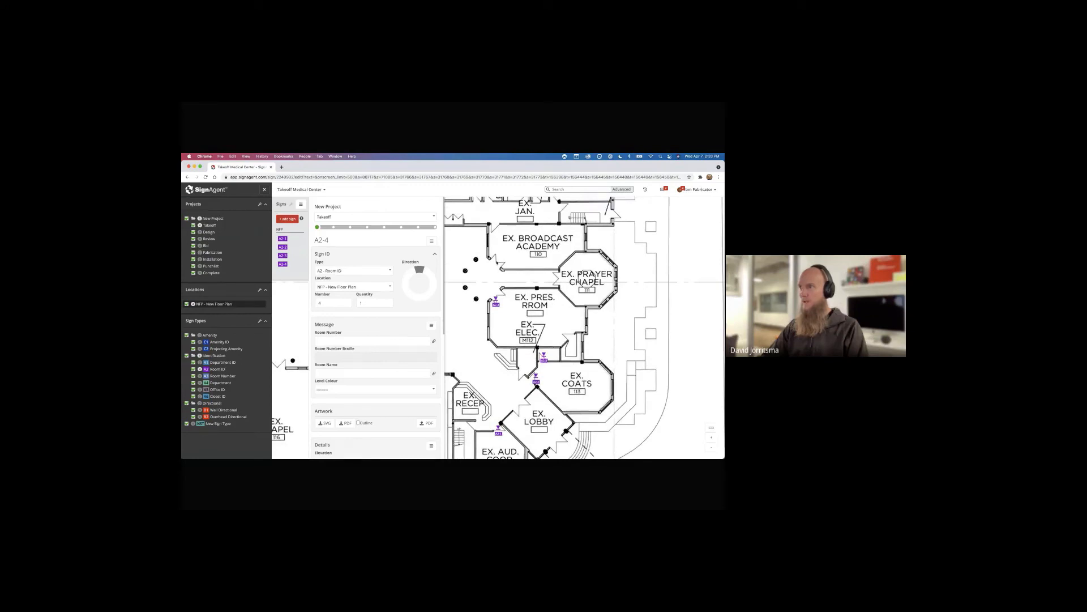
{"action": "left_click", "coordinate": [563, 281]}
{"action": "key", "text": "Return"}
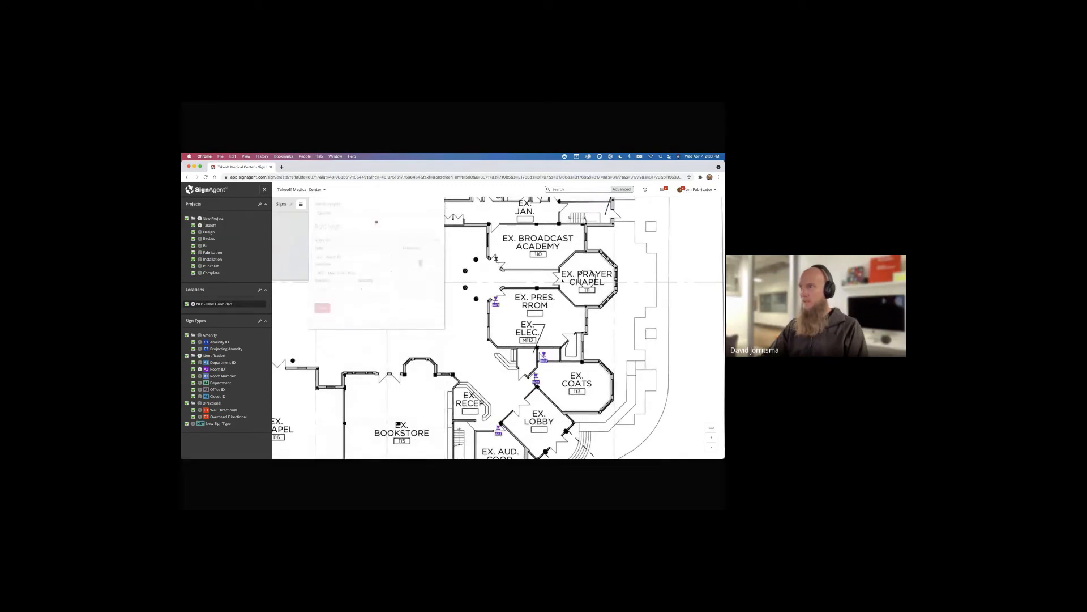
{"action": "left_click", "coordinate": [561, 282]}
{"action": "key", "text": "Return"}
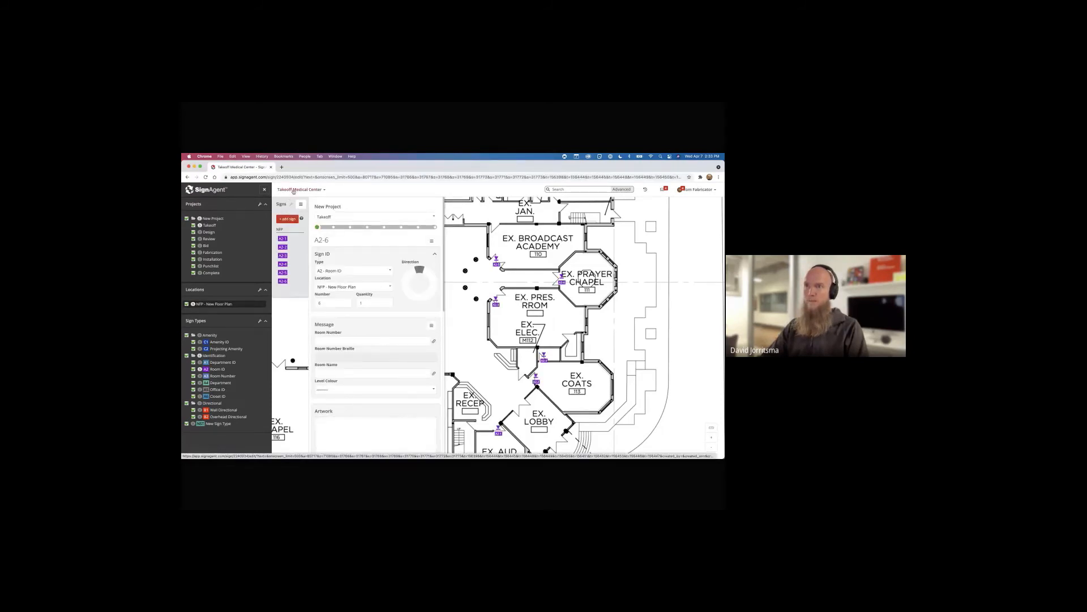
{"action": "left_click", "coordinate": [293, 191]}
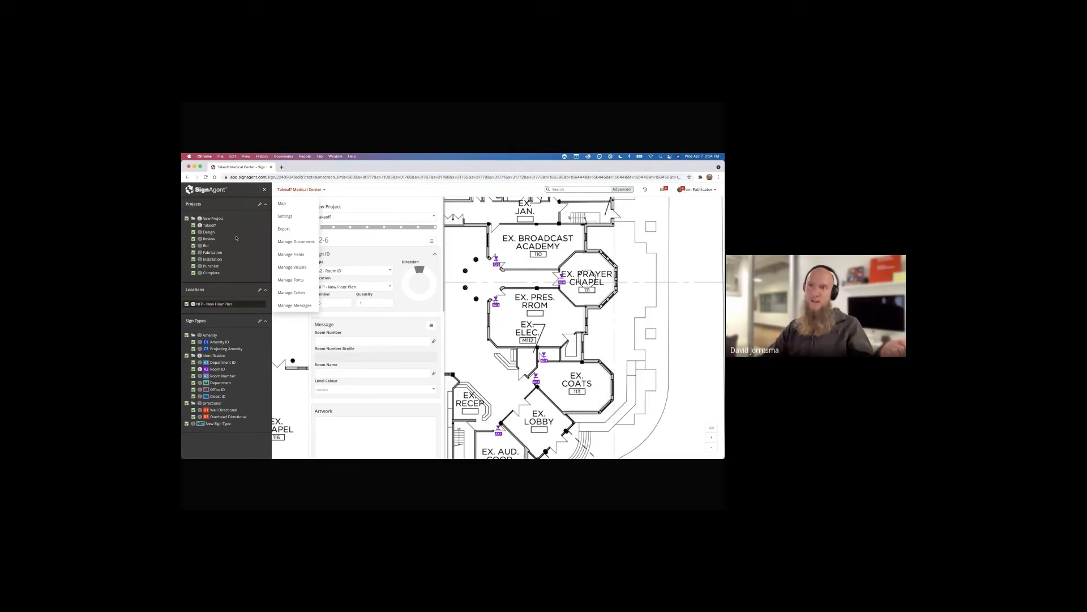
Open Starter Organization - Test, expand Starter Project, and view sign A2-1-001's details
{"action": "left_click", "coordinate": [237, 217]}
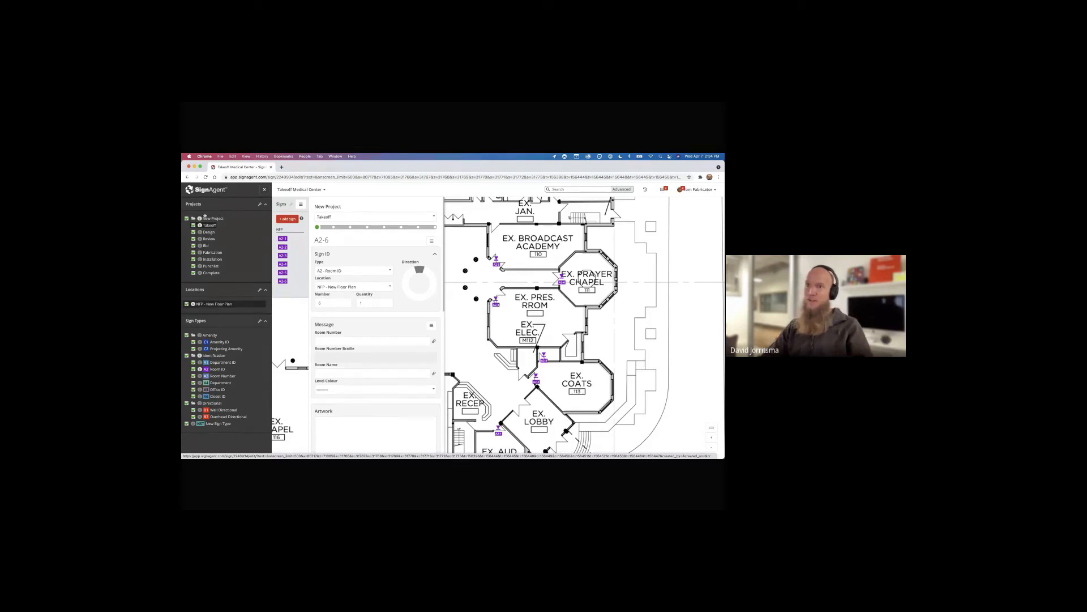
{"action": "left_click", "coordinate": [201, 191]}
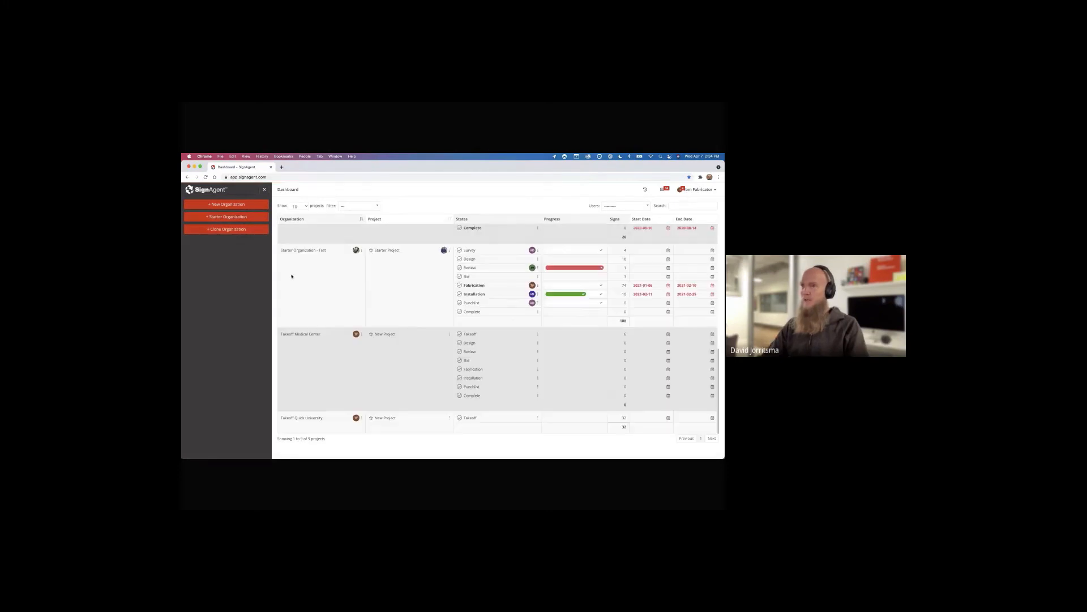
{"action": "left_click", "coordinate": [322, 250]}
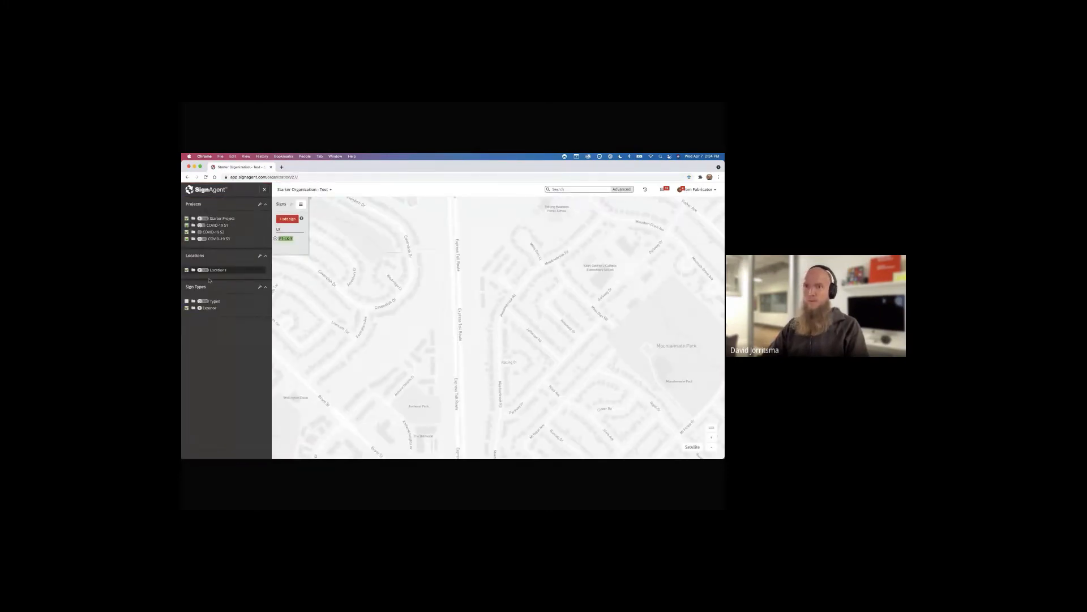
{"action": "left_click", "coordinate": [211, 301]}
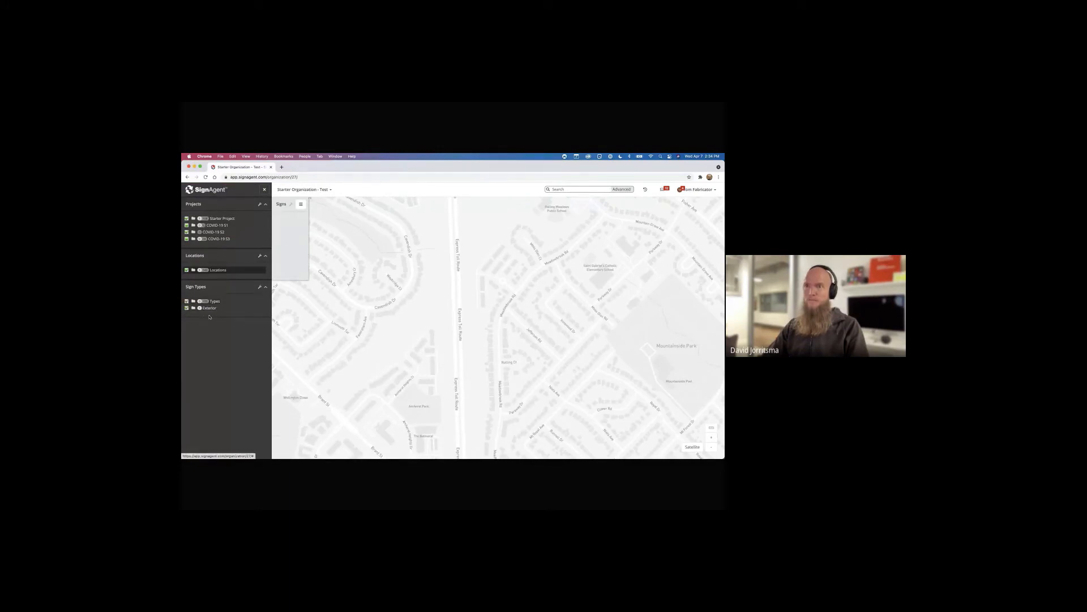
{"action": "left_click", "coordinate": [210, 308]}
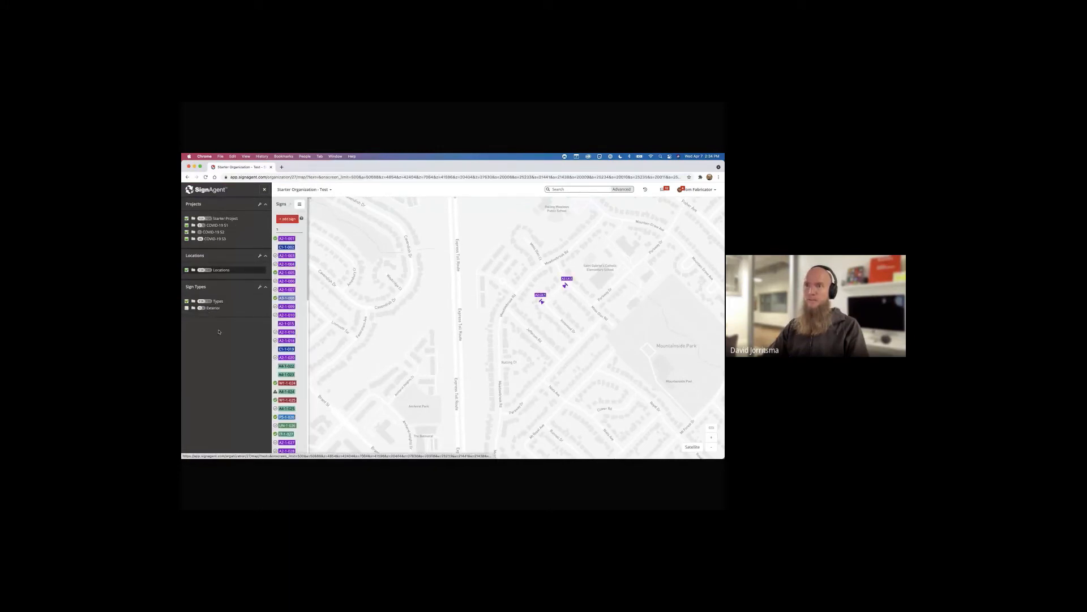
{"action": "left_click", "coordinate": [220, 218]}
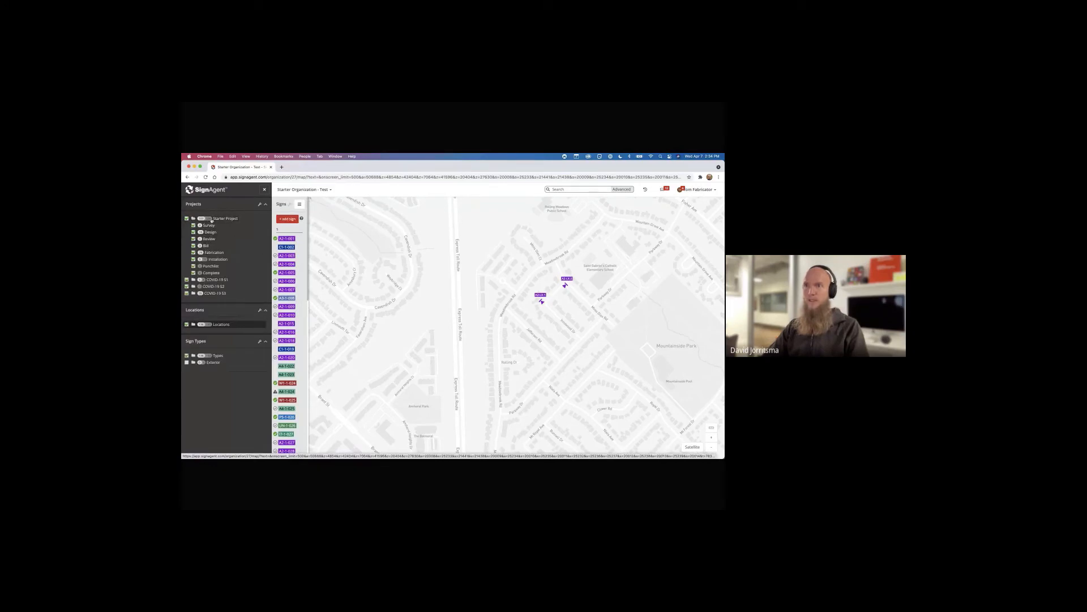
{"action": "left_click", "coordinate": [287, 239]}
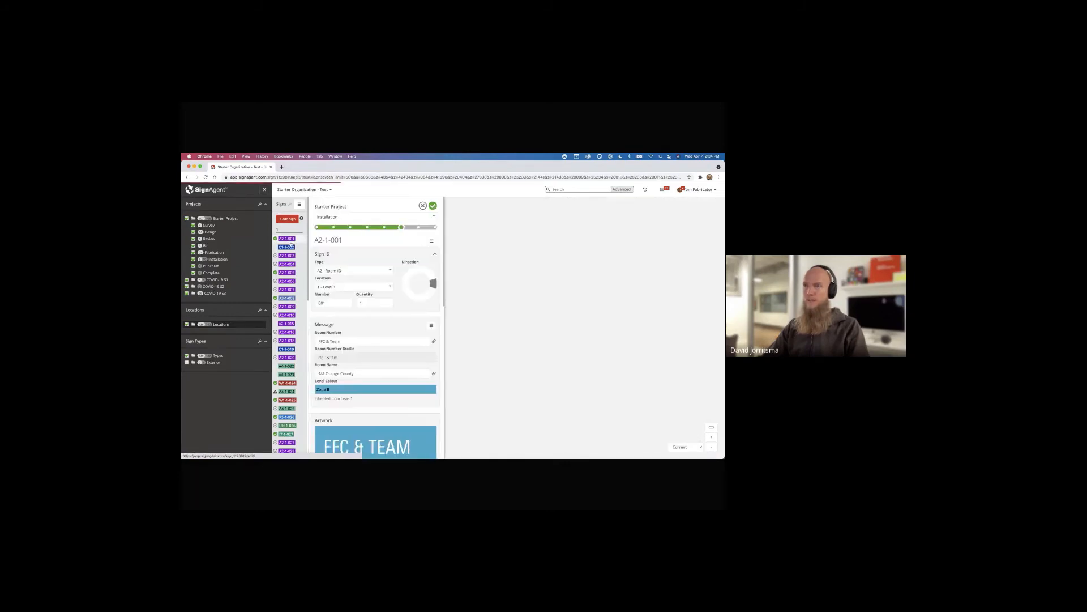
Browse signs A2-1-003 through A2-1-005 (119 Ophthalmology), then switch to Keynote
{"action": "scroll", "coordinate": [354, 259], "scroll_direction": "down", "scroll_amount": 3}
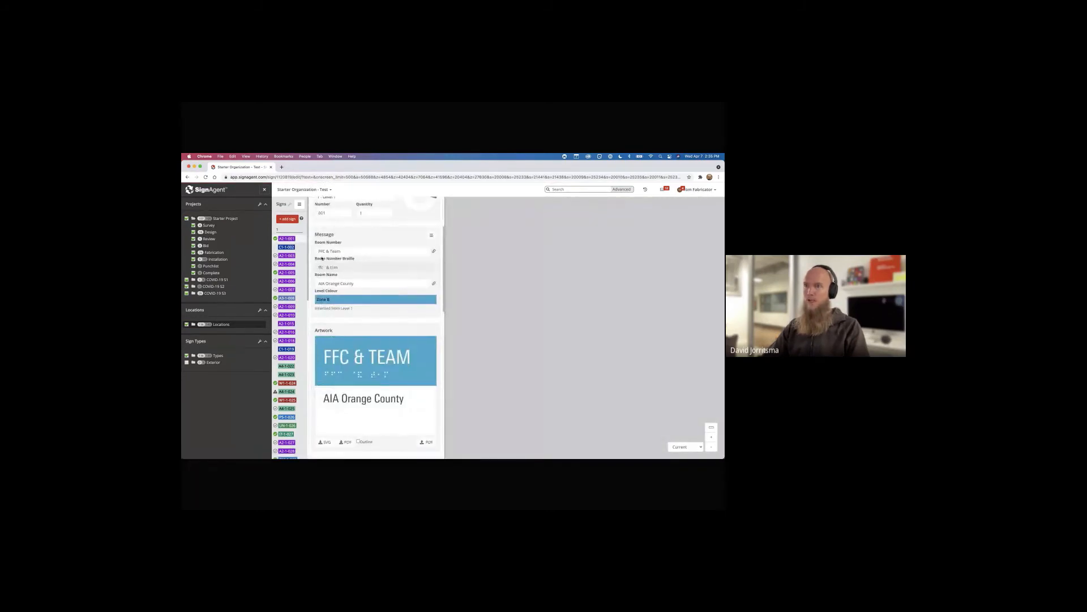
{"action": "left_click", "coordinate": [287, 256]}
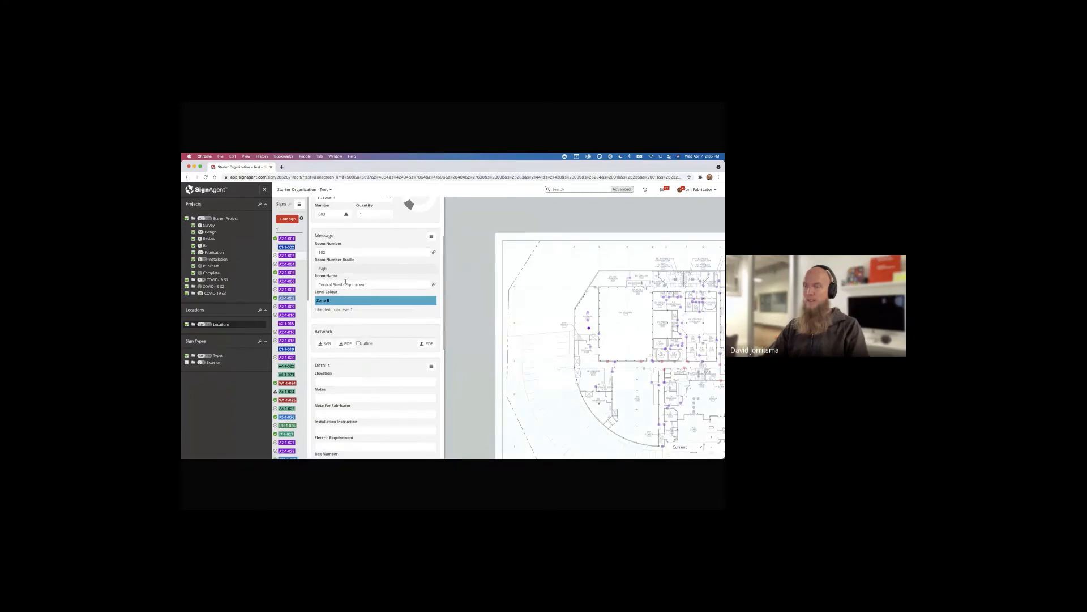
{"action": "scroll", "coordinate": [358, 278], "scroll_direction": "down", "scroll_amount": 1}
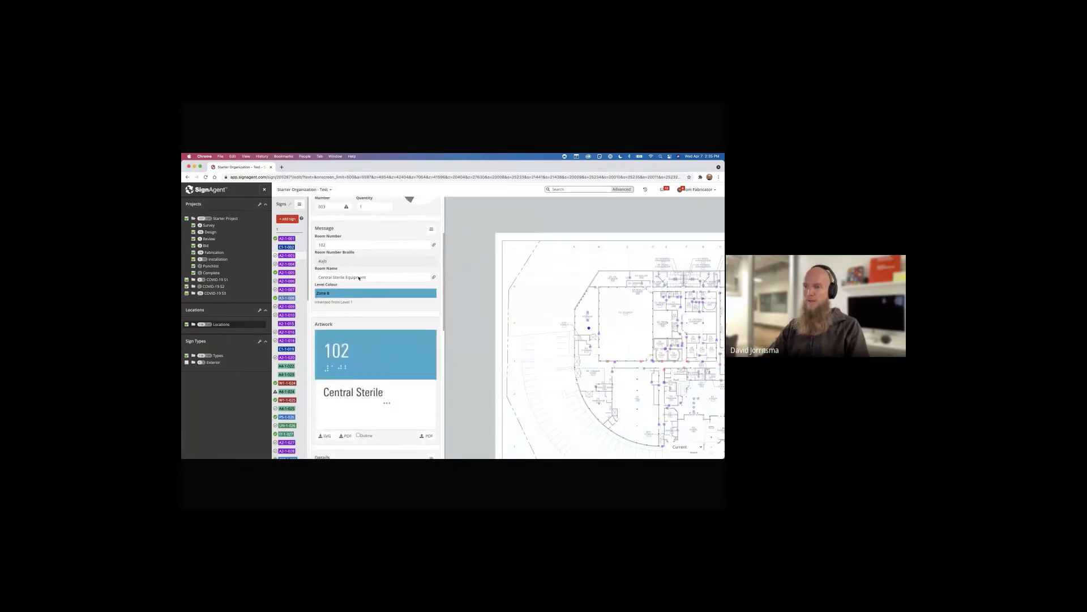
{"action": "left_click", "coordinate": [300, 269]}
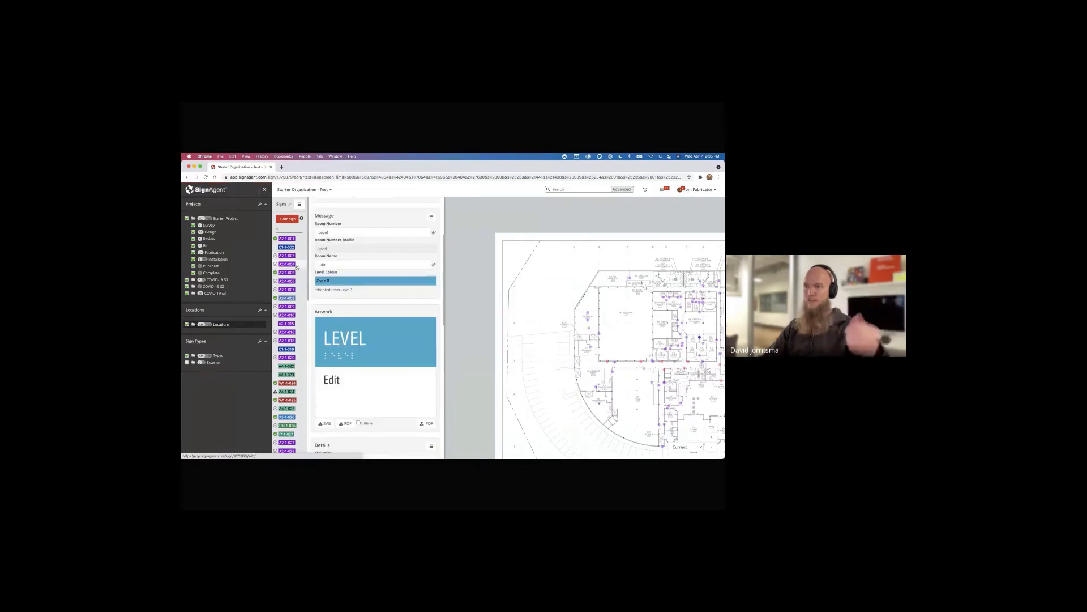
{"action": "left_click", "coordinate": [295, 273]}
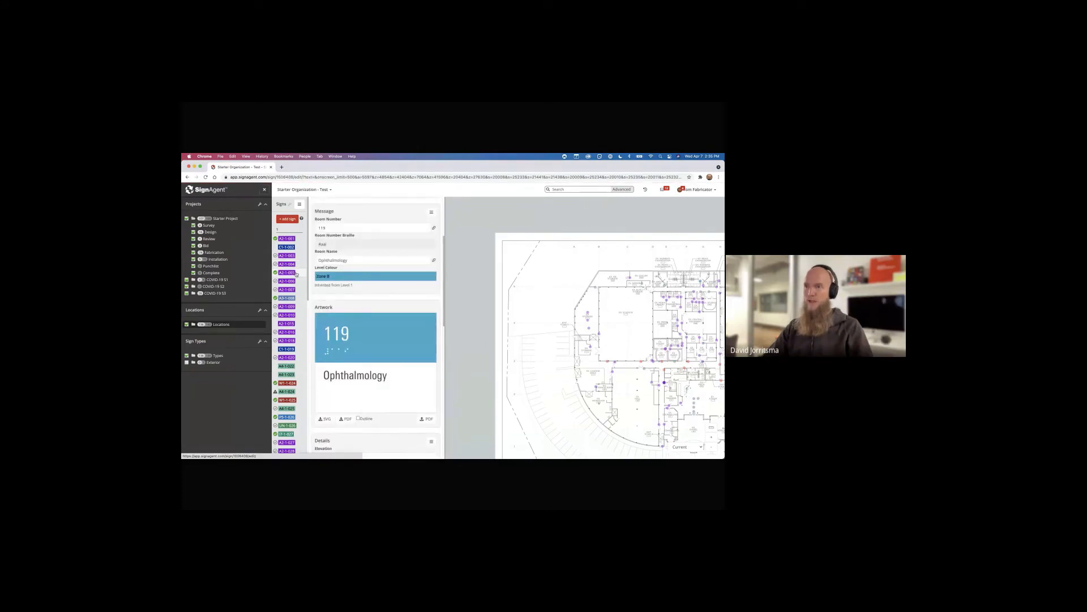
{"action": "scroll", "coordinate": [331, 303], "scroll_direction": "down", "scroll_amount": 3}
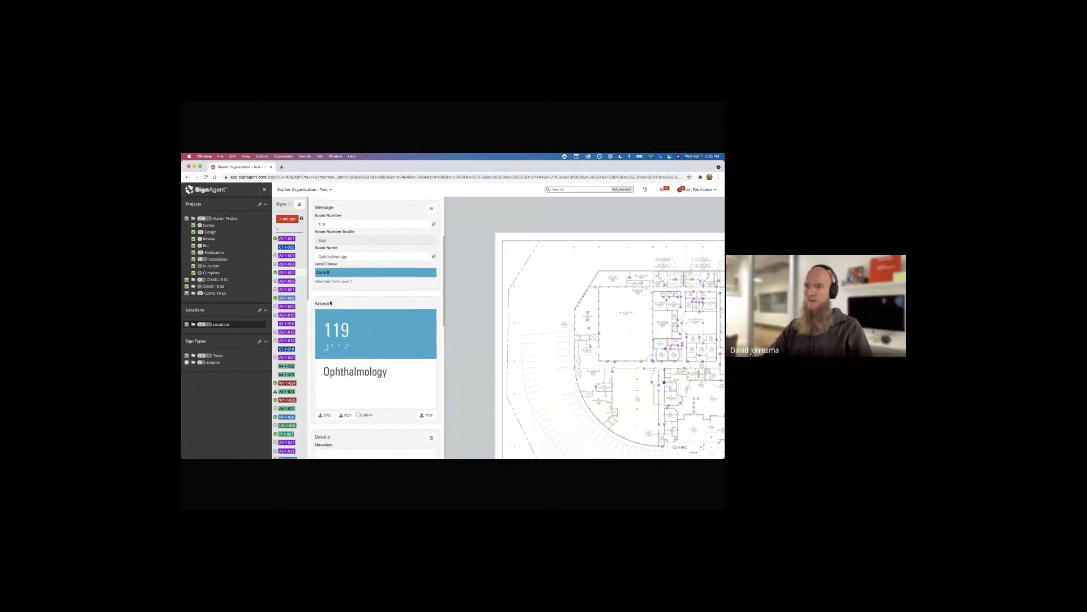
{"action": "scroll", "coordinate": [331, 303], "scroll_direction": "down", "scroll_amount": 1}
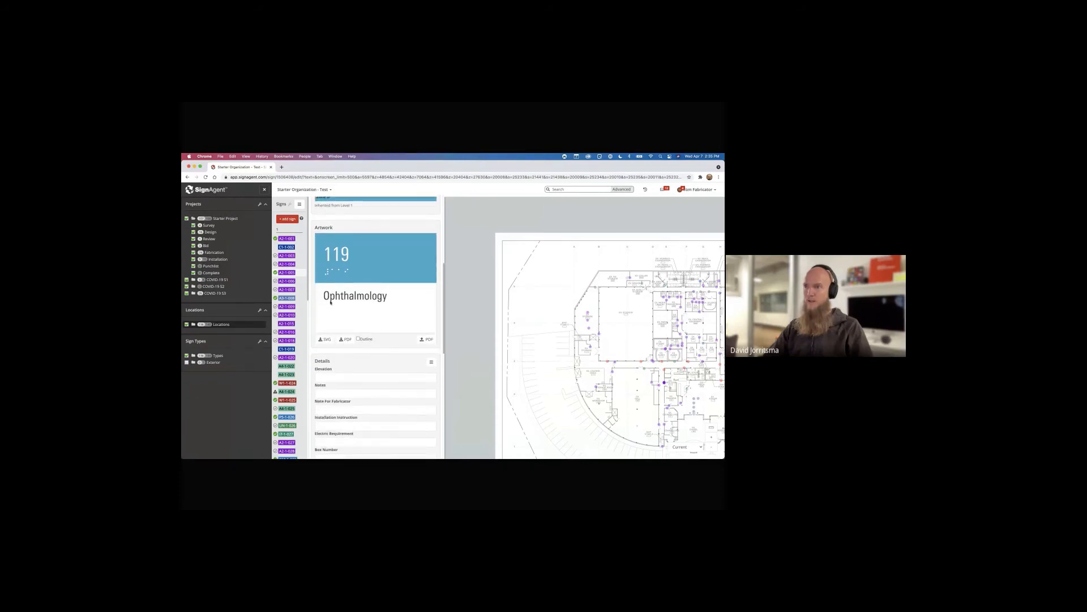
{"action": "scroll", "coordinate": [330, 303], "scroll_direction": "up", "scroll_amount": 4}
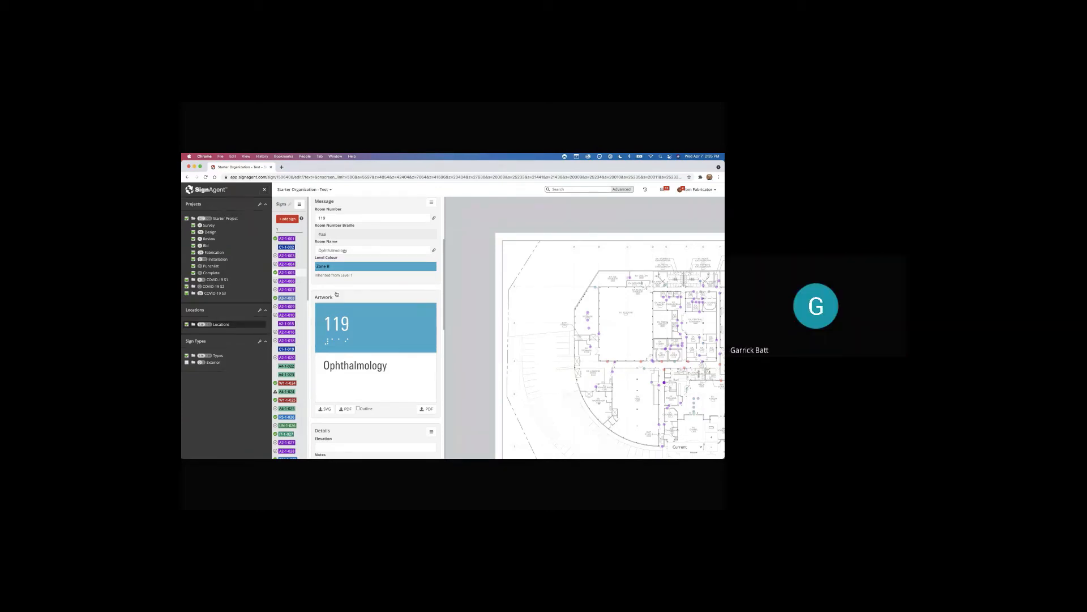
{"action": "key", "text": "super+Tab"}
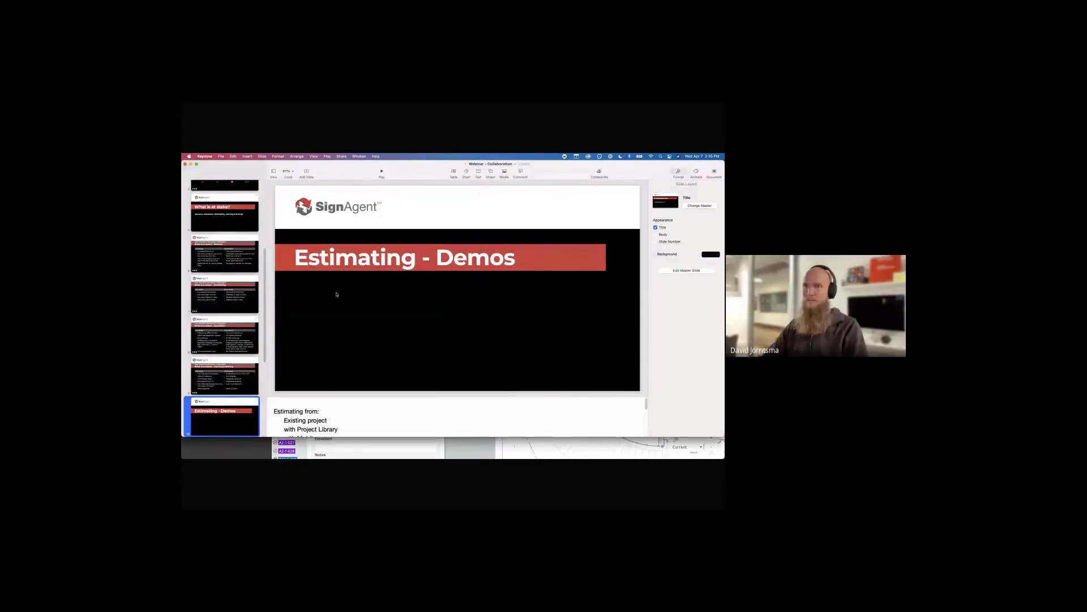
Switch from Keynote back to Chrome's SignAgent sign with 119 Ophthalmology artwork
{"action": "key", "text": "super+Tab"}
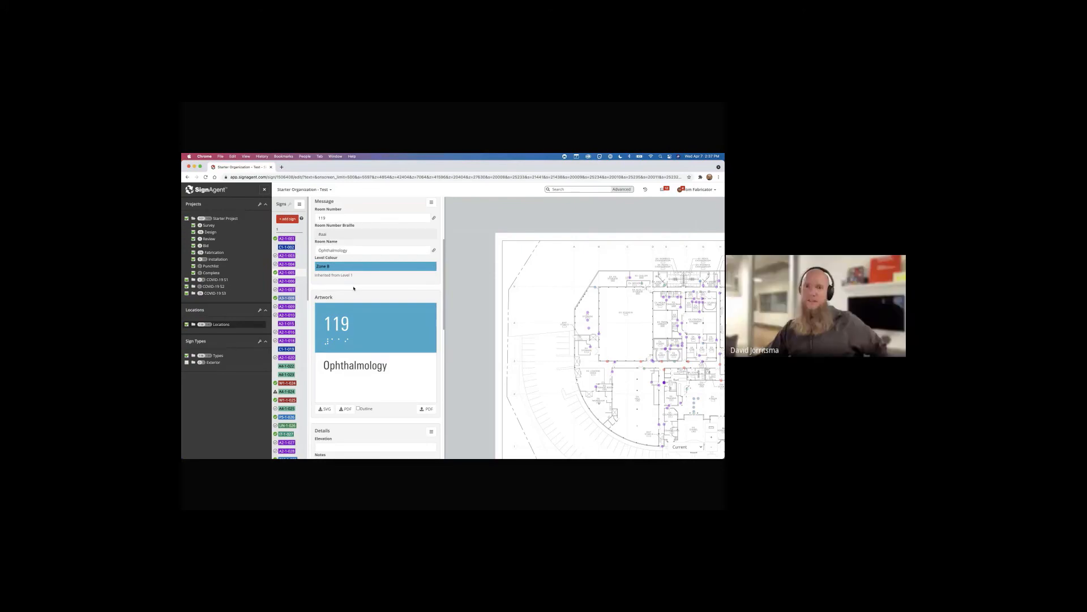
Expand the Types and Exterior sign groups and show Exterior Pylon's Edit/Clone options
{"action": "left_click", "coordinate": [221, 357]}
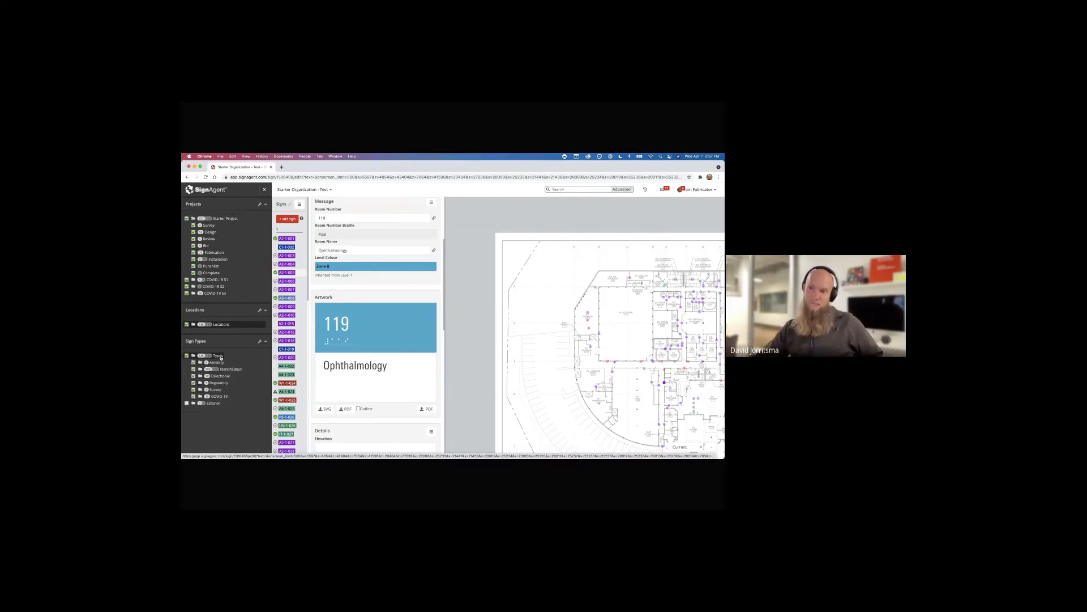
{"action": "left_click", "coordinate": [213, 403]}
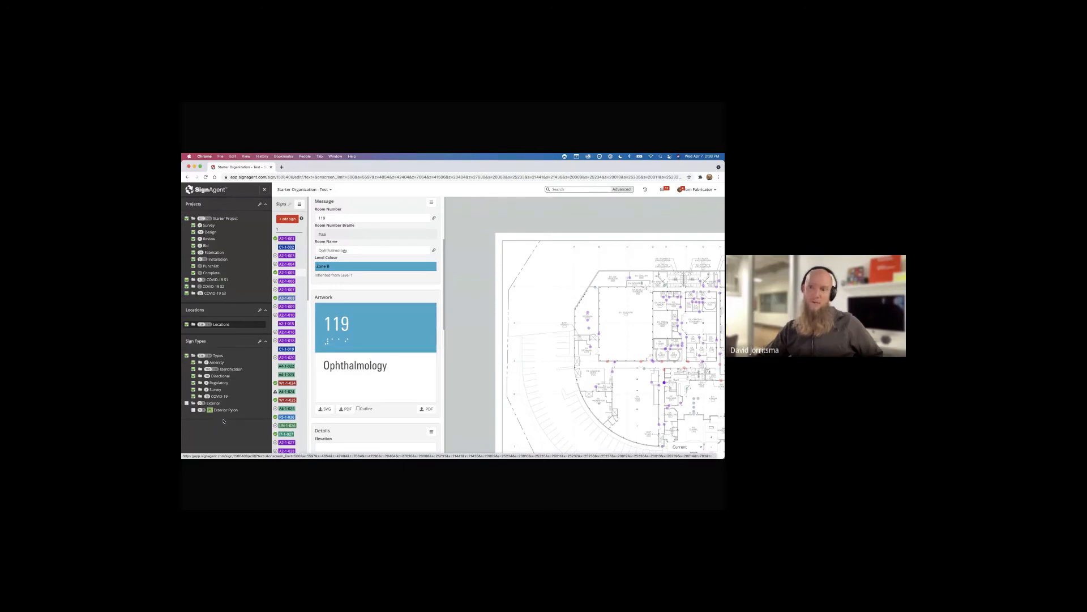
{"action": "right_click", "coordinate": [213, 409]}
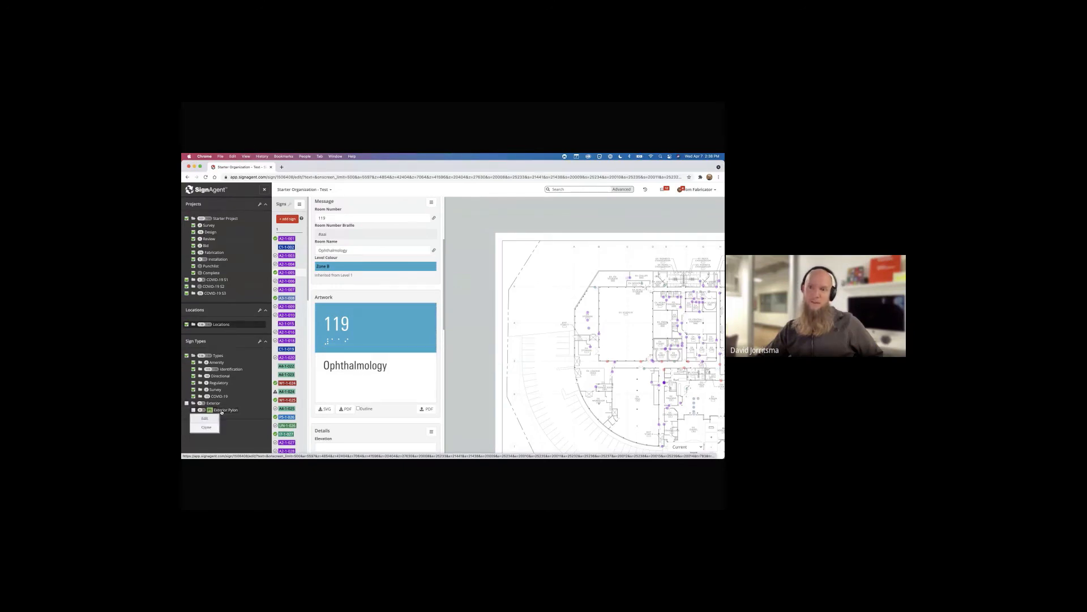
Clone Exterior Pylon into 'Exterior Pylon Installation' (P1i, unit cost 1000.00), then present the Estimating - Demos Keynote slide
{"action": "left_click", "coordinate": [213, 426]}
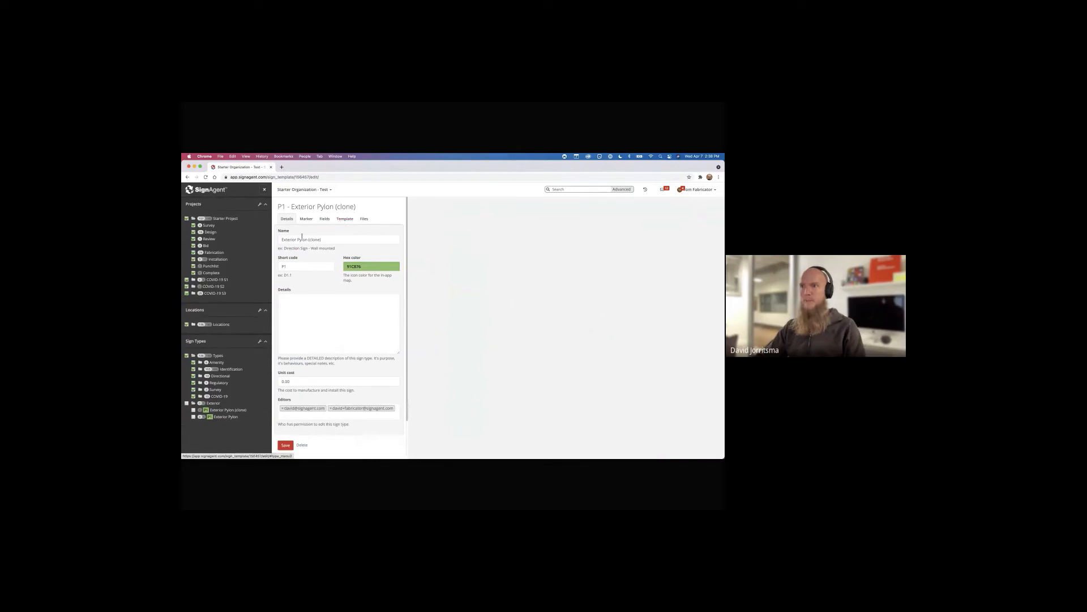
{"action": "left_click_drag", "start_coordinate": [308, 240], "coordinate": [340, 243]}
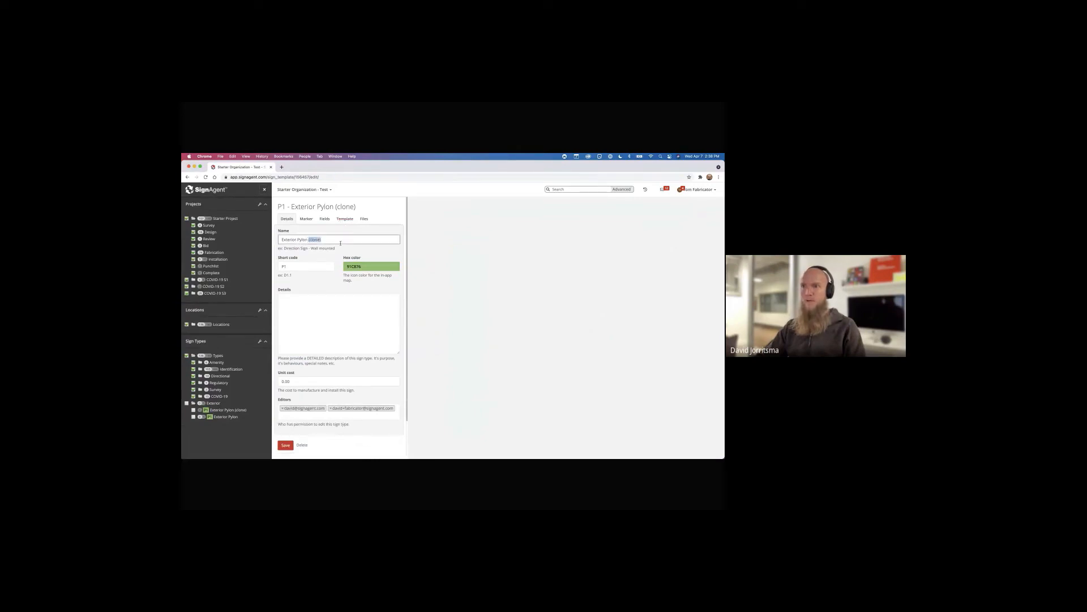
{"action": "type", "text": "Inst"}
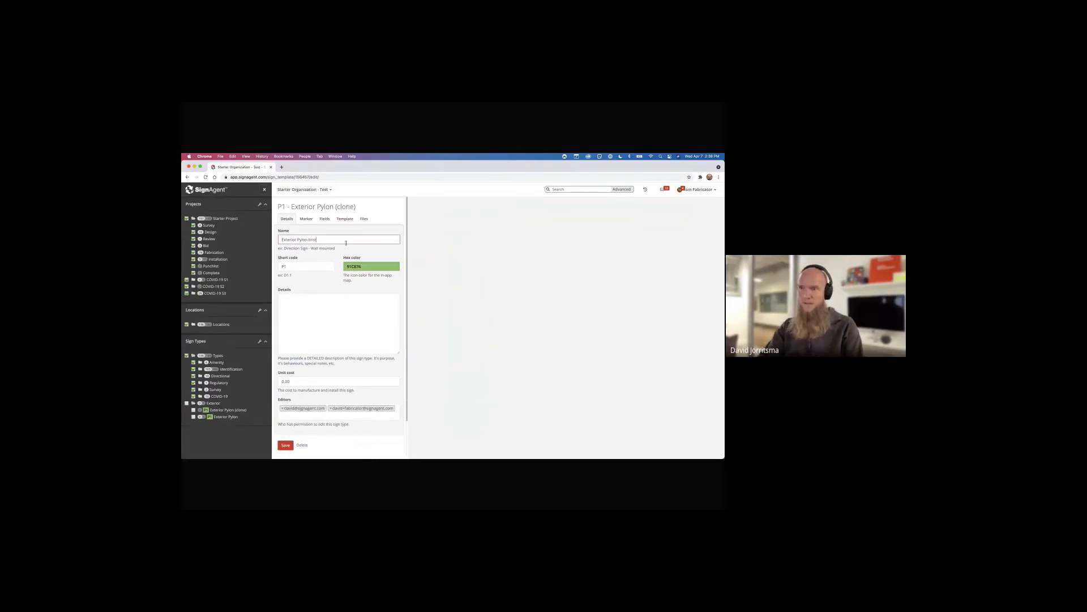
{"action": "type", "text": "allation"}
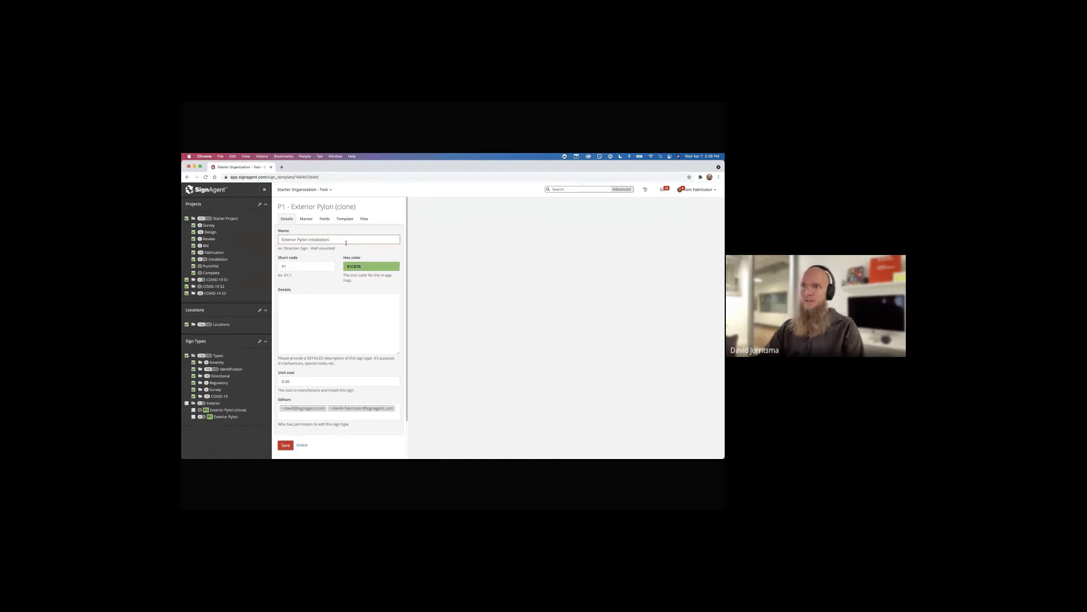
{"action": "key", "text": "Tab"}
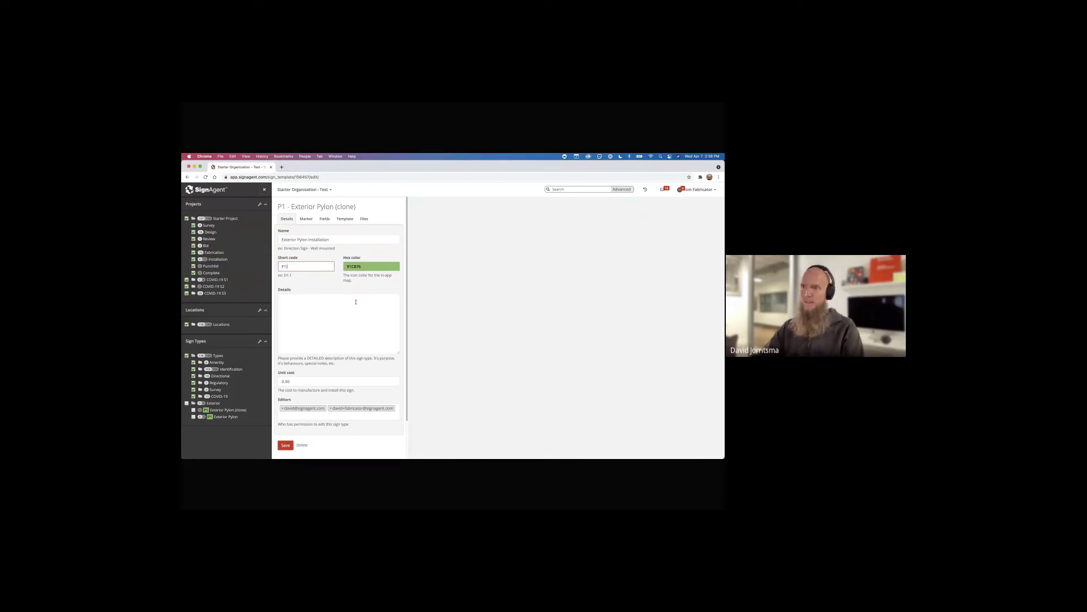
{"action": "left_click", "coordinate": [283, 381]}
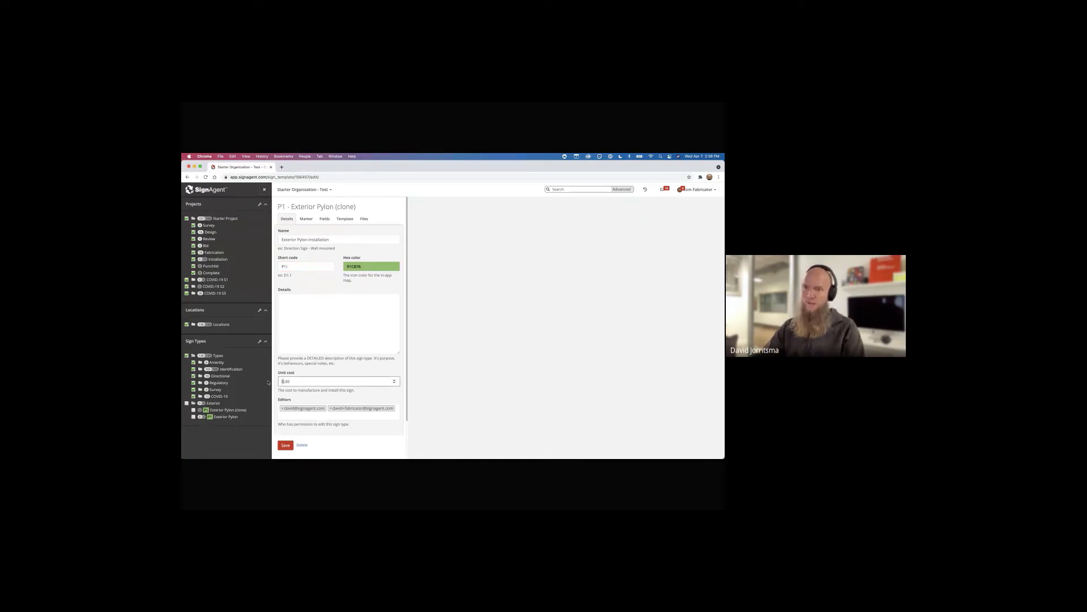
{"action": "type", "text": "100"}
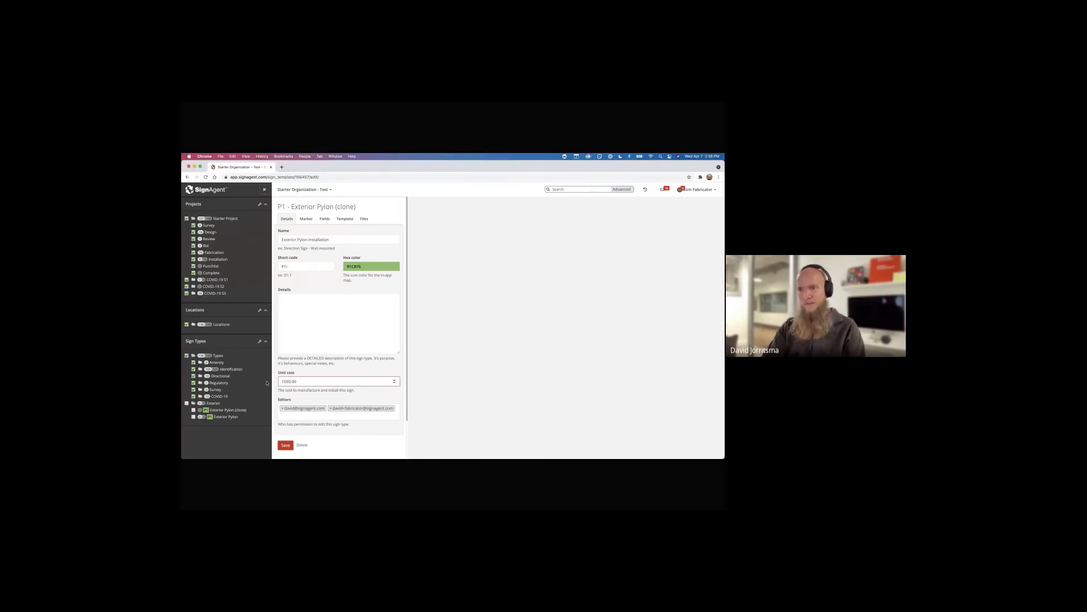
{"action": "key", "text": "Return"}
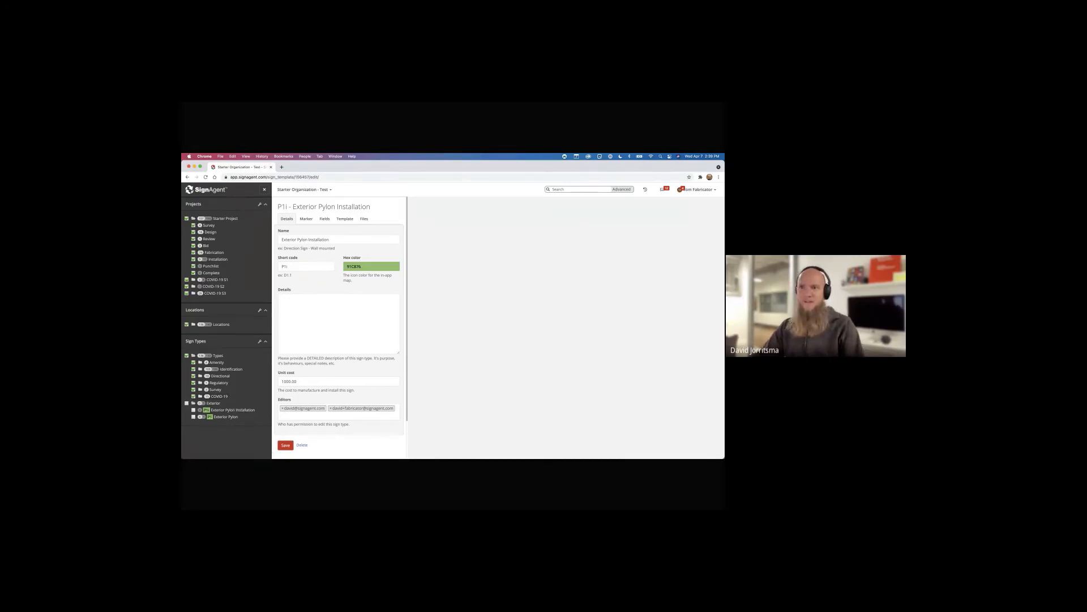
{"action": "key", "text": "super+Tab"}
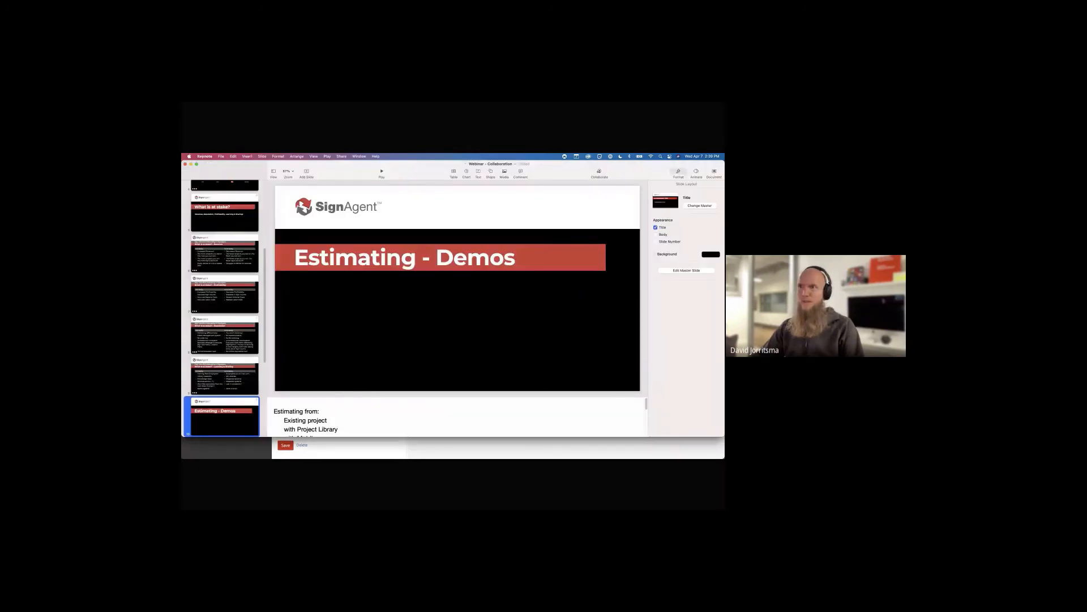
{"action": "left_click", "coordinate": [383, 173]}
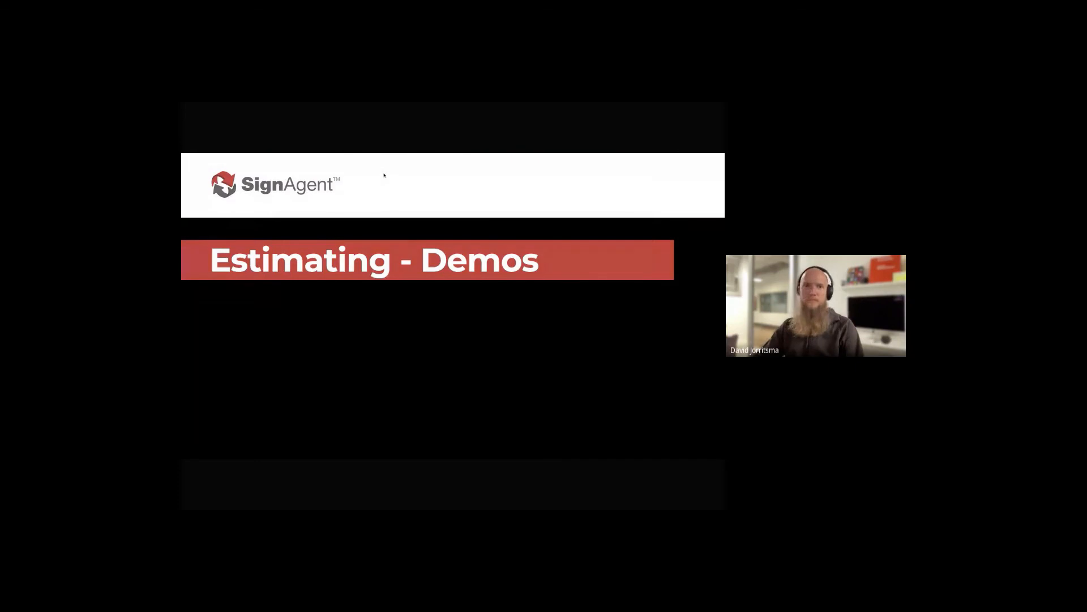